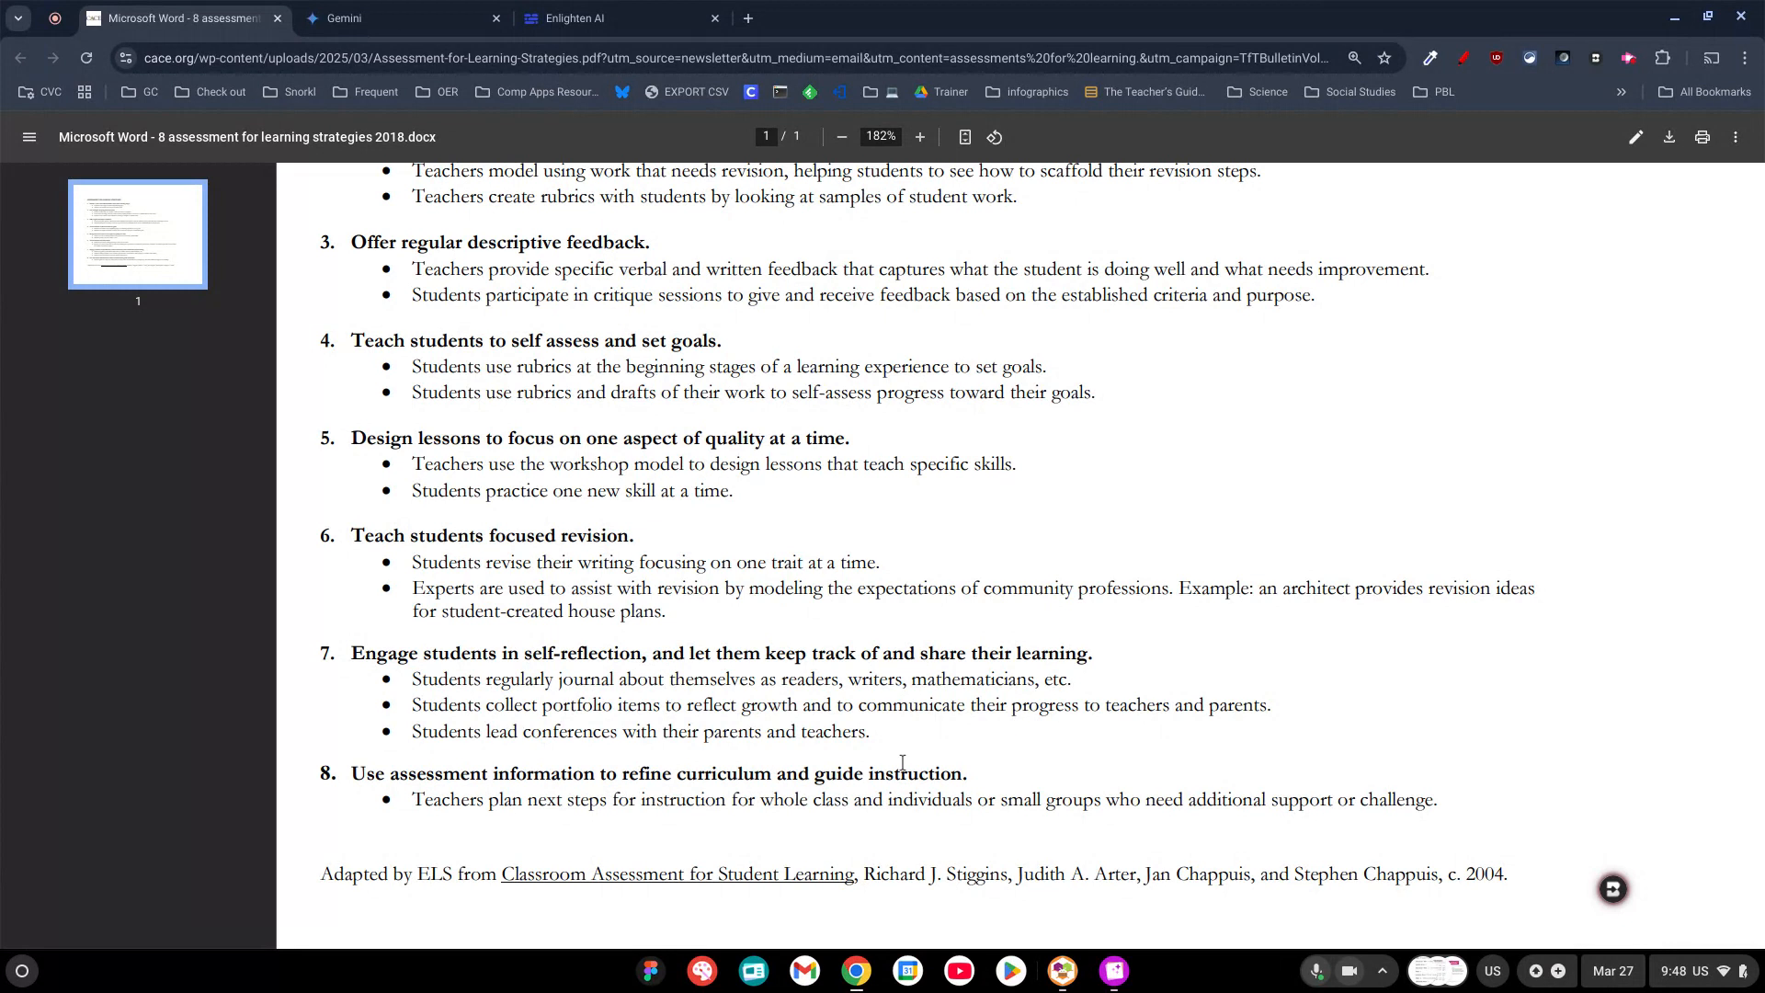
Switch to Enlighten AI, confirm the student submissions and attach the rubric "Personal Narrative Writing Rubric: Memorable Christmas Experience".
click(634, 18)
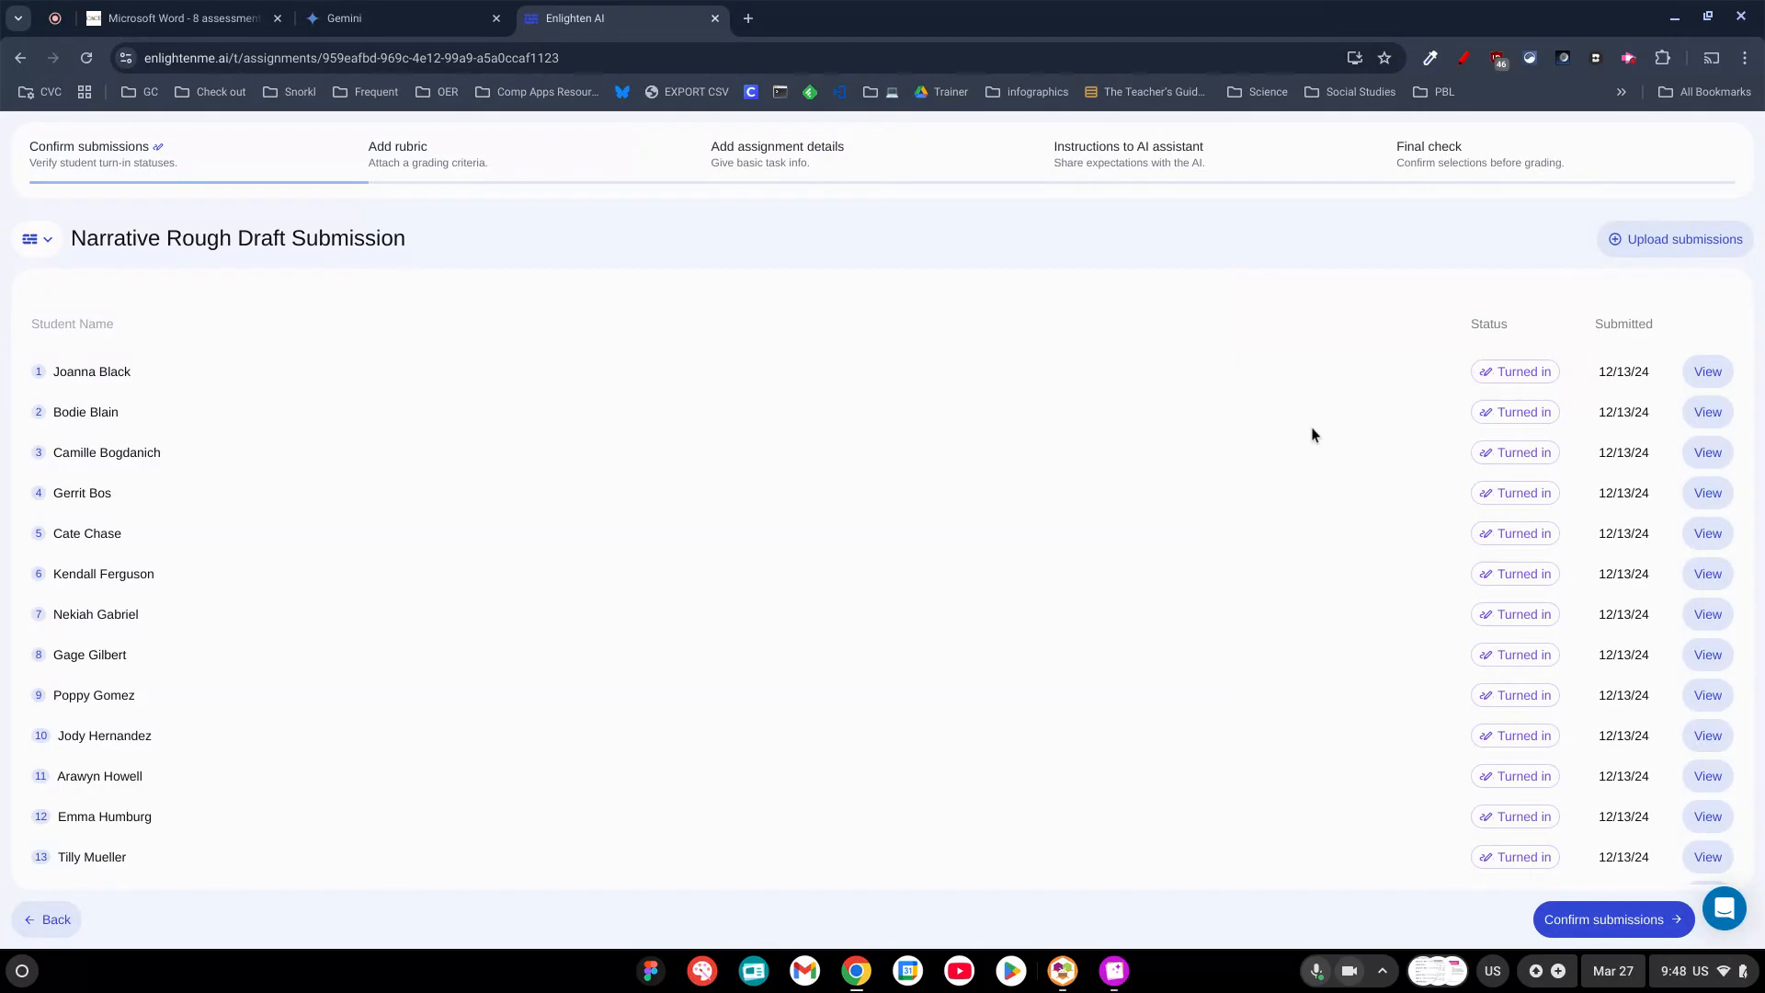
click(1615, 939)
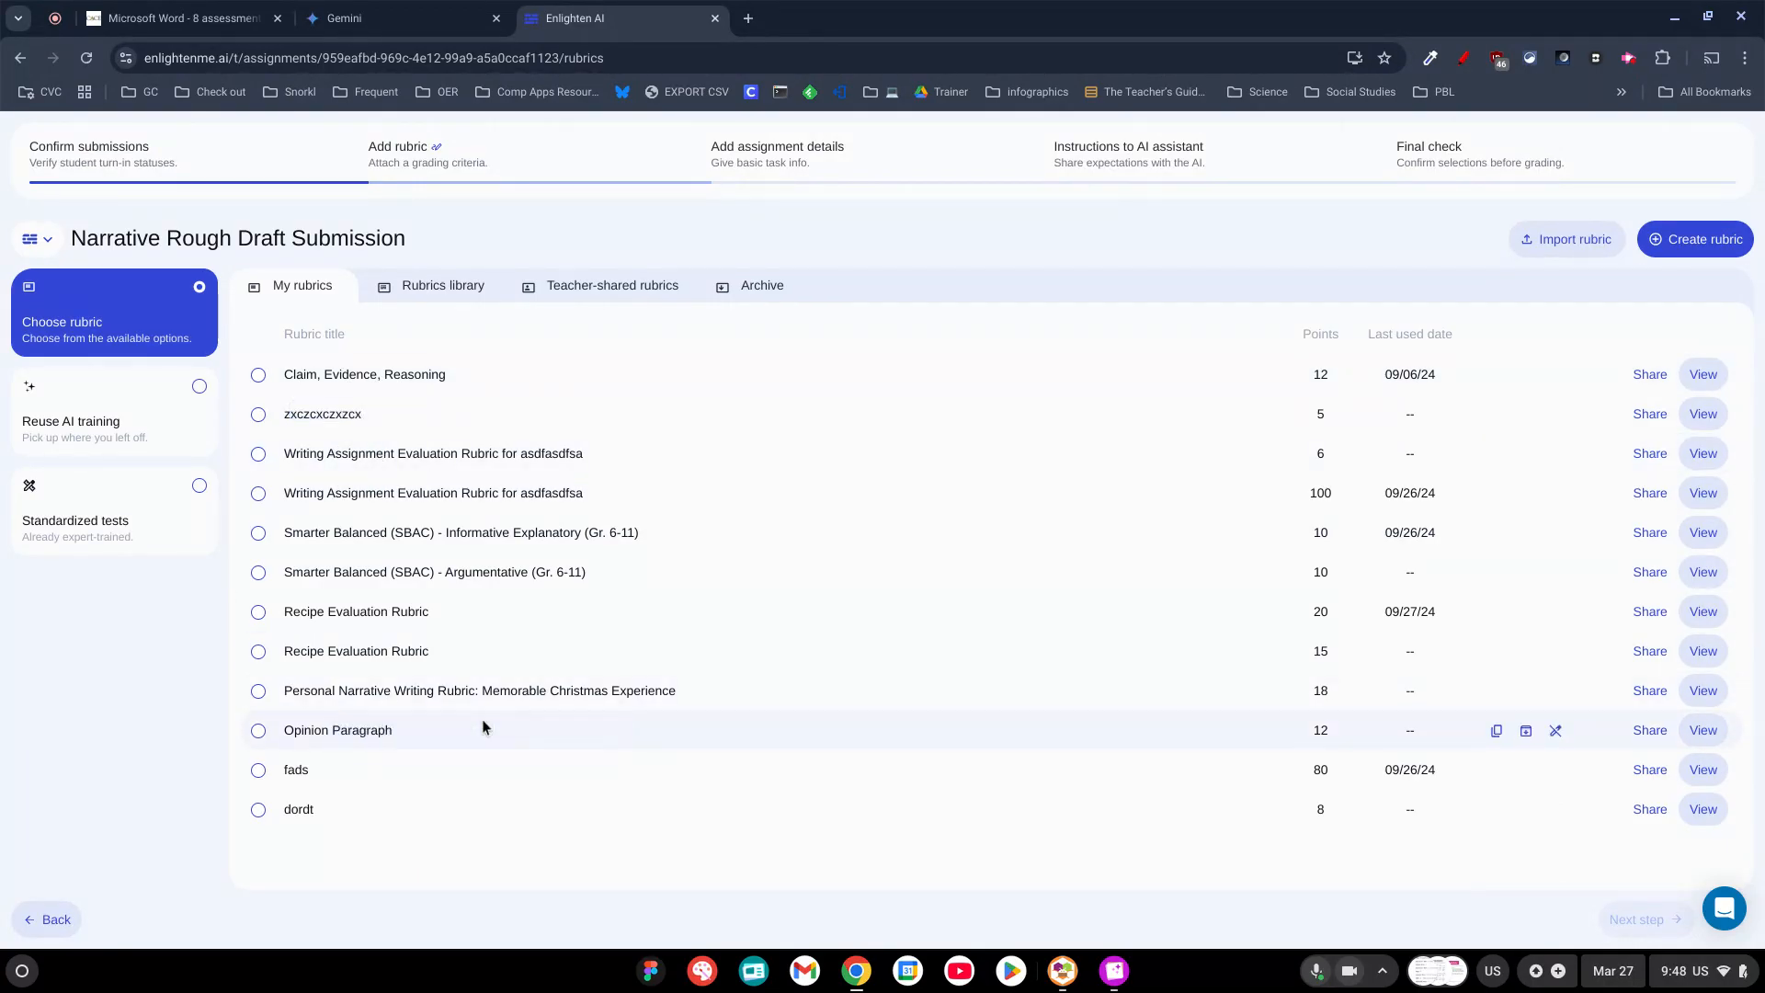
click(452, 691)
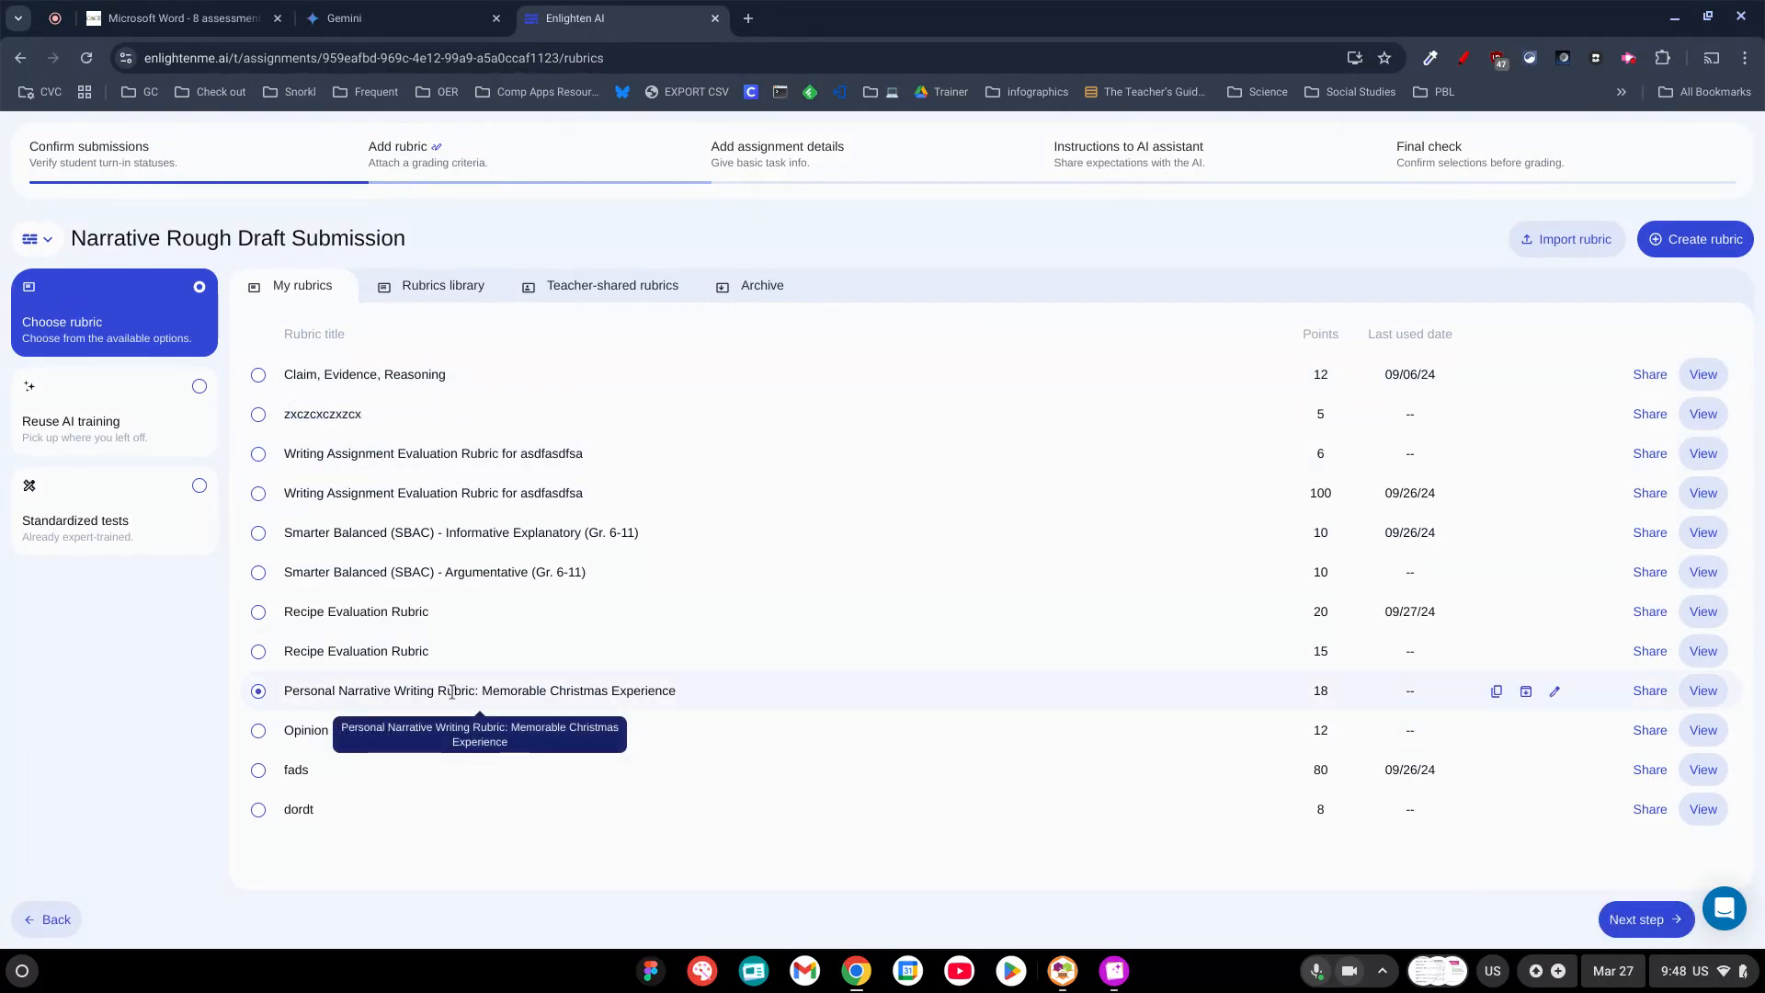
click(1639, 919)
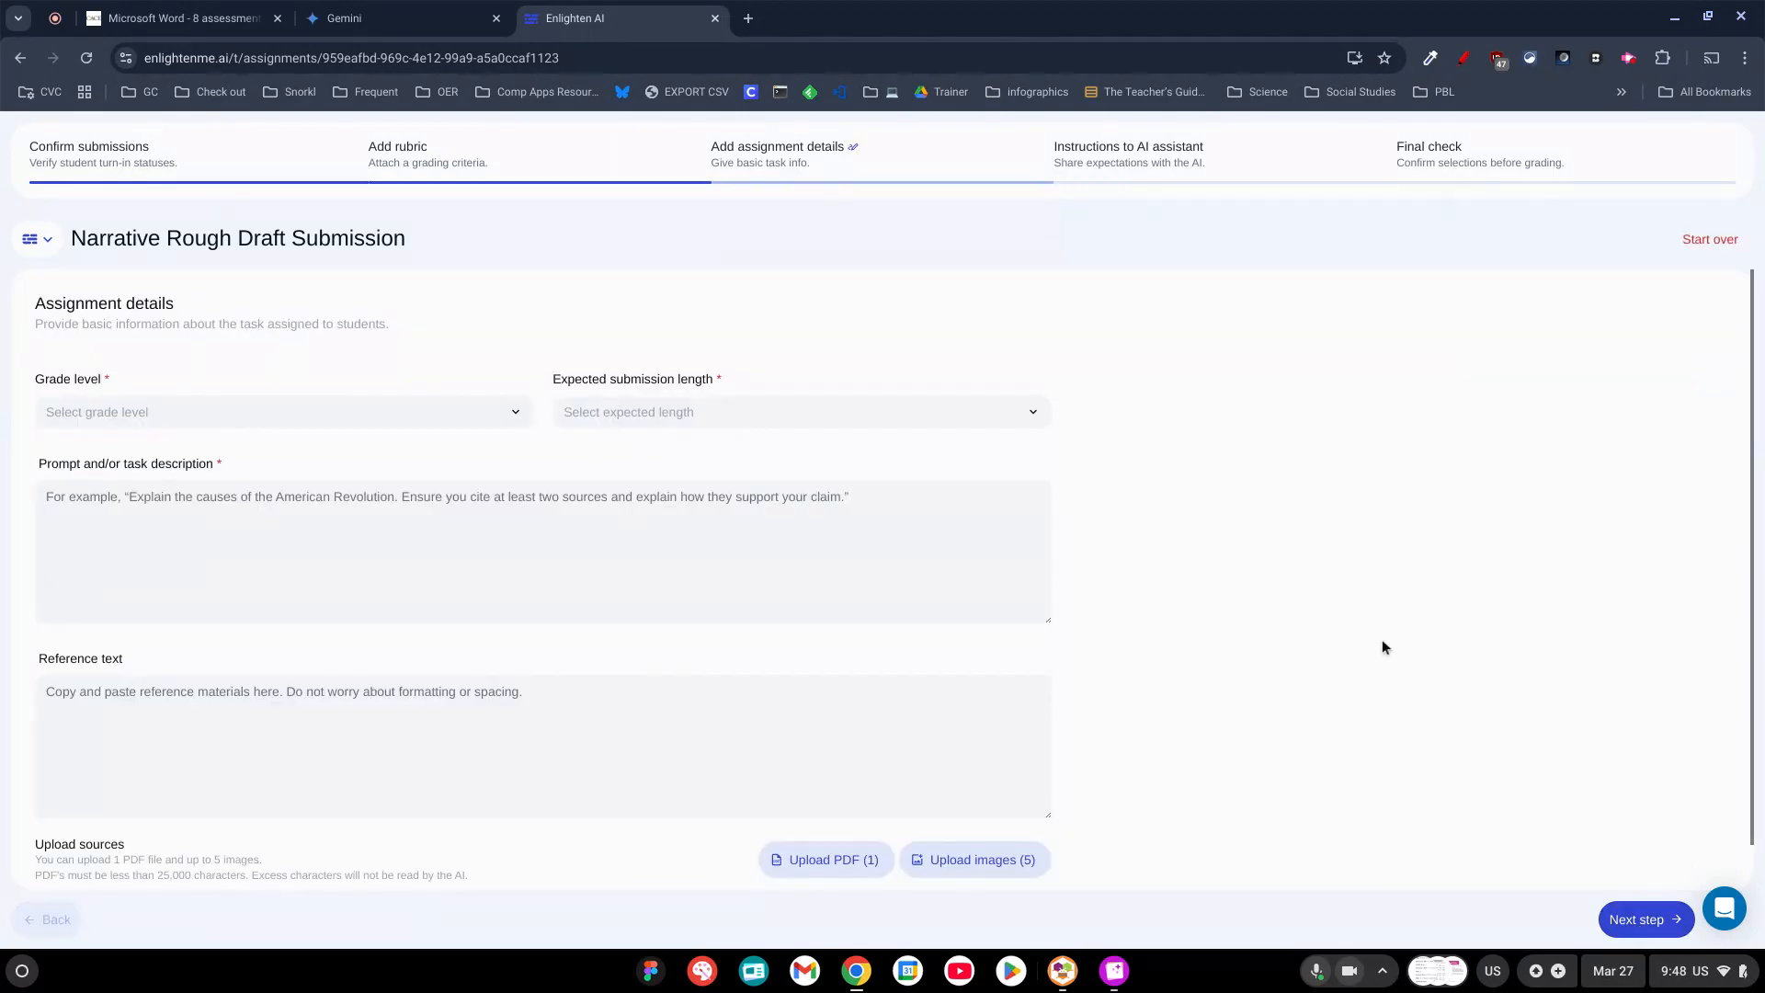
Set the assignment's grade level to 7th and the expected submission length to 5 paragraphs.
click(203, 421)
scroll(219, 600, down, 3)
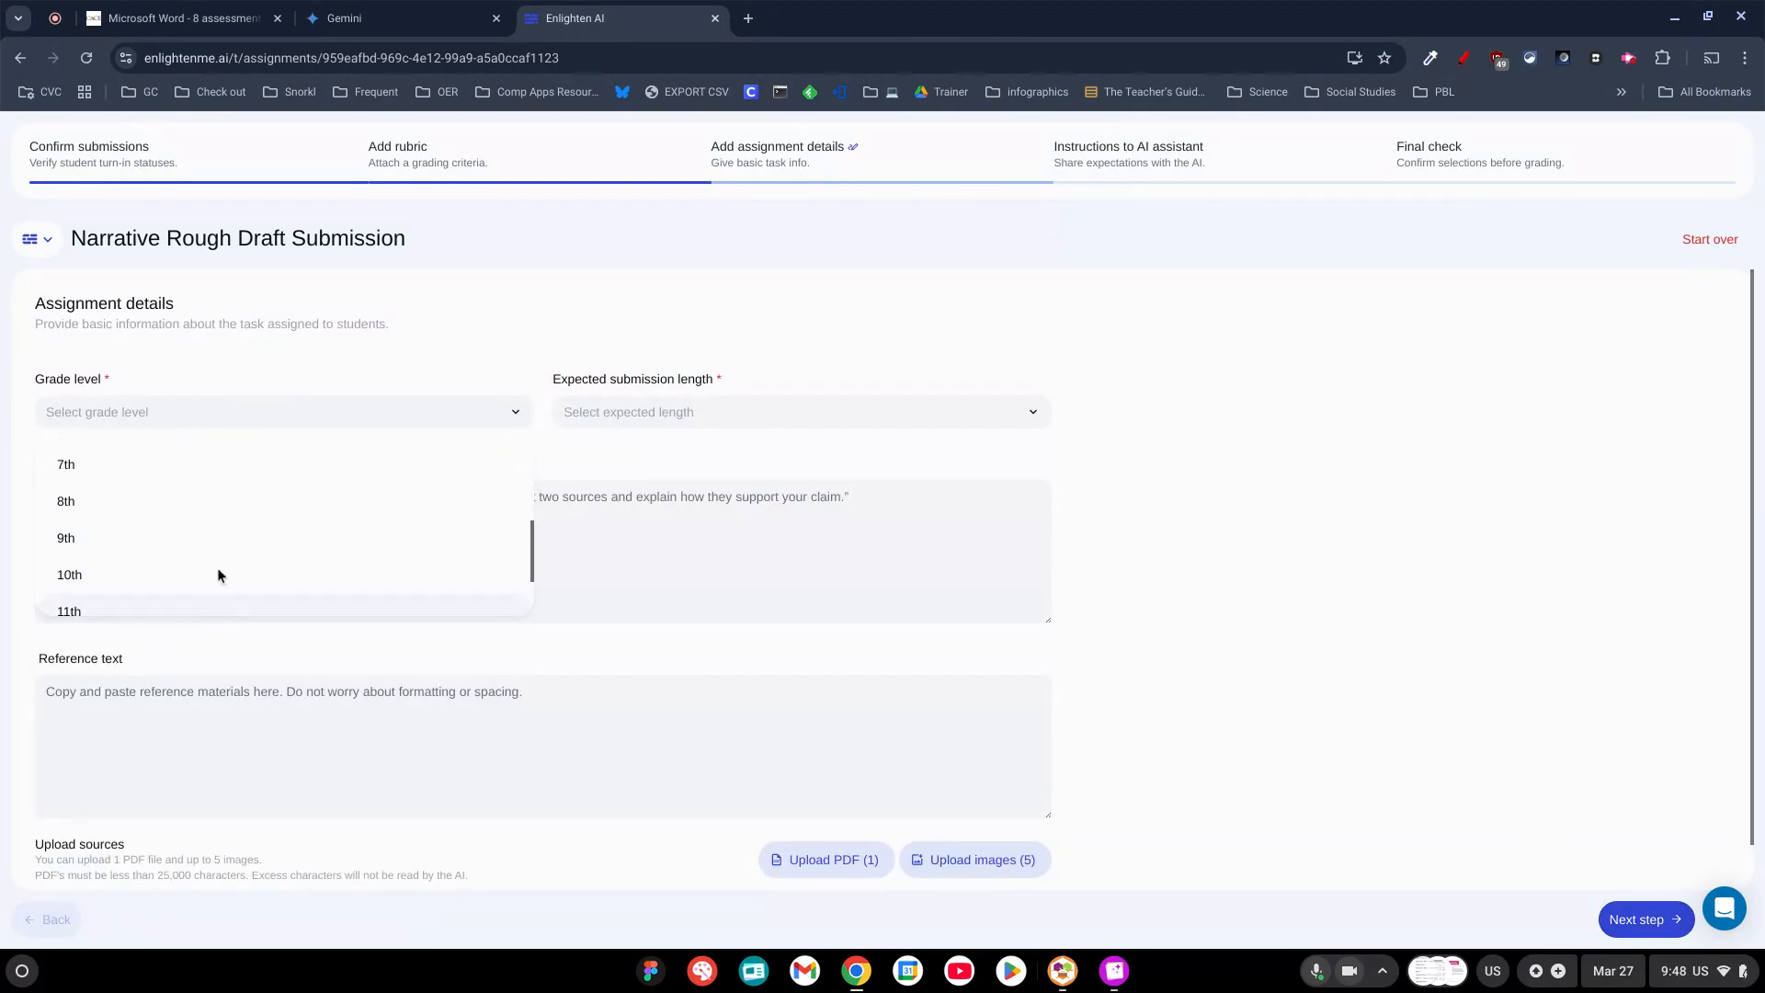
click(197, 455)
click(741, 411)
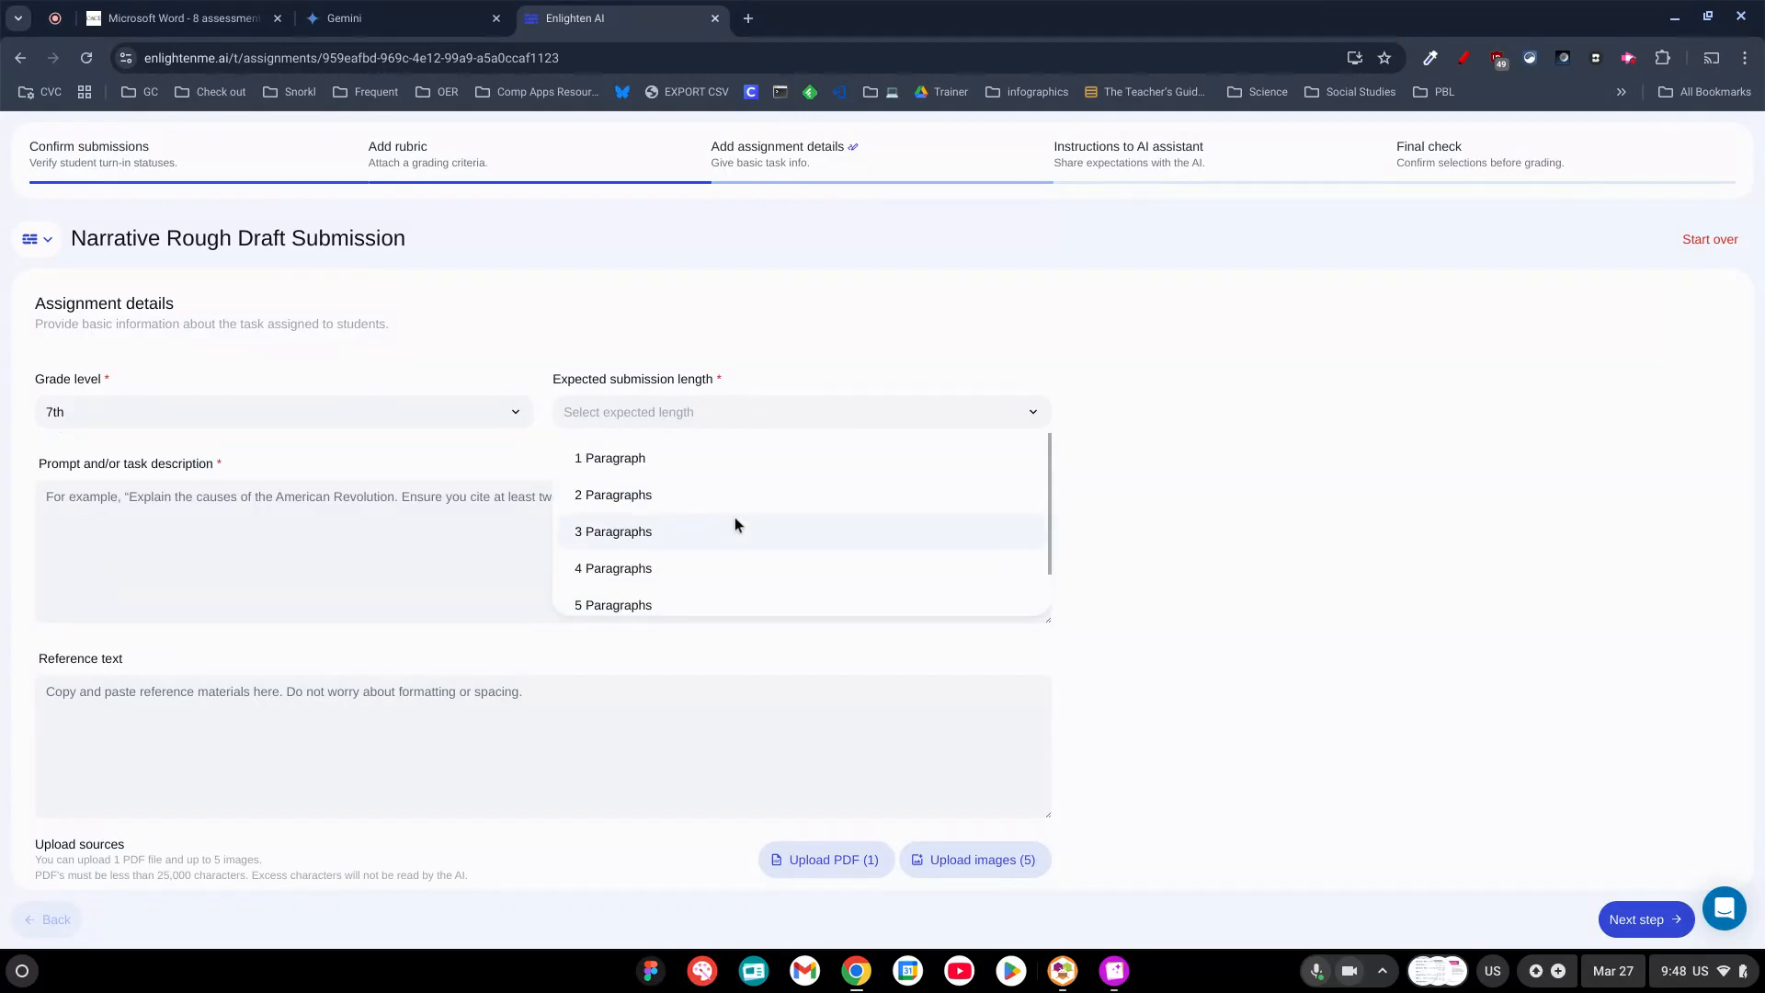
scroll(736, 522, down, 1)
scroll(744, 571, up, 1)
scroll(738, 587, down, 1)
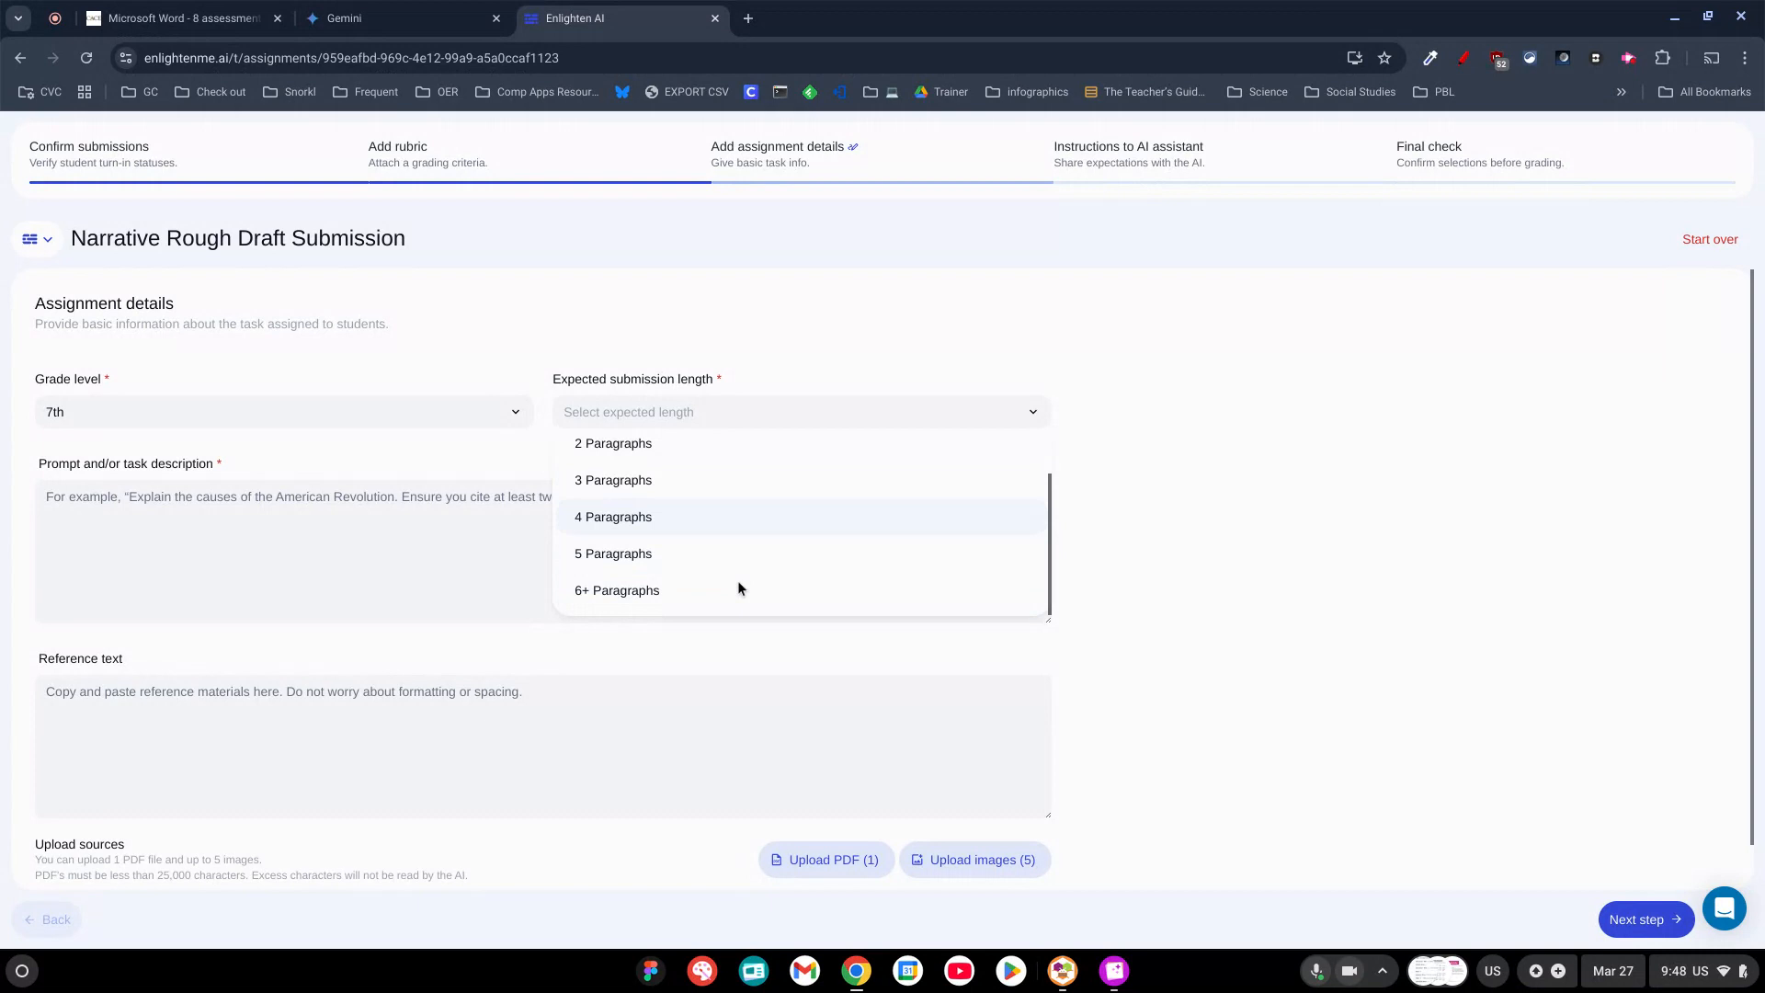
click(677, 557)
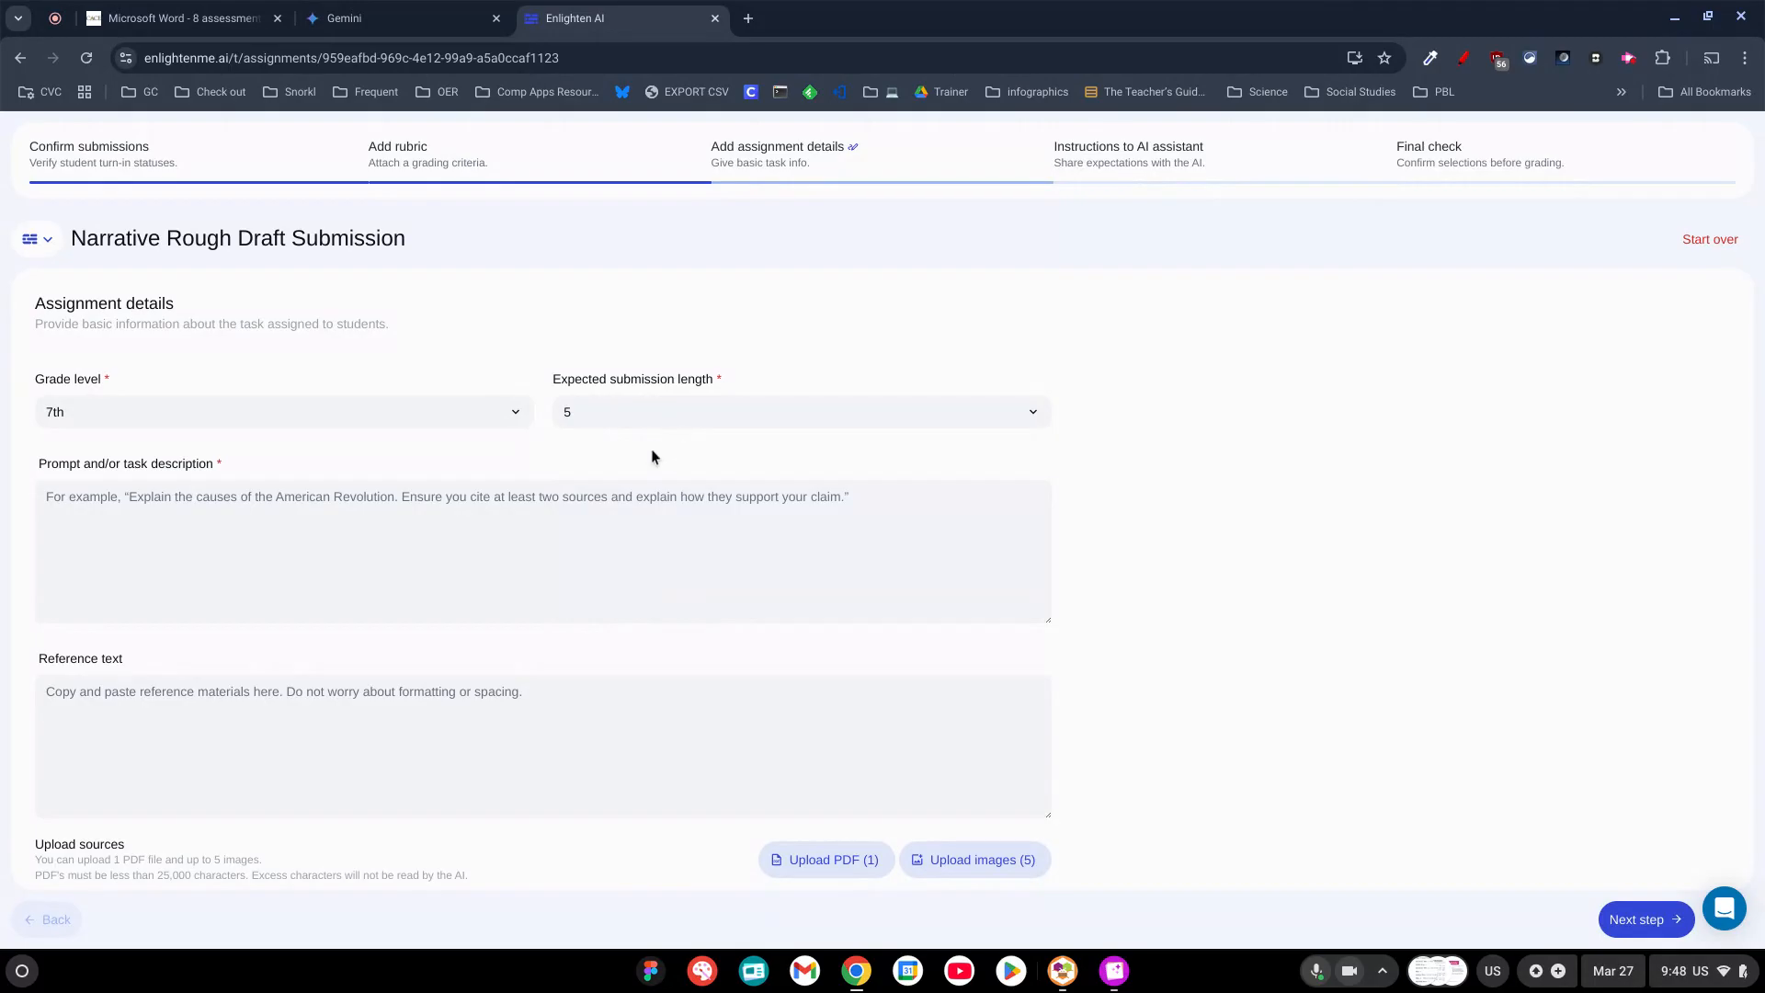
click(642, 409)
click(643, 412)
click(1628, 58)
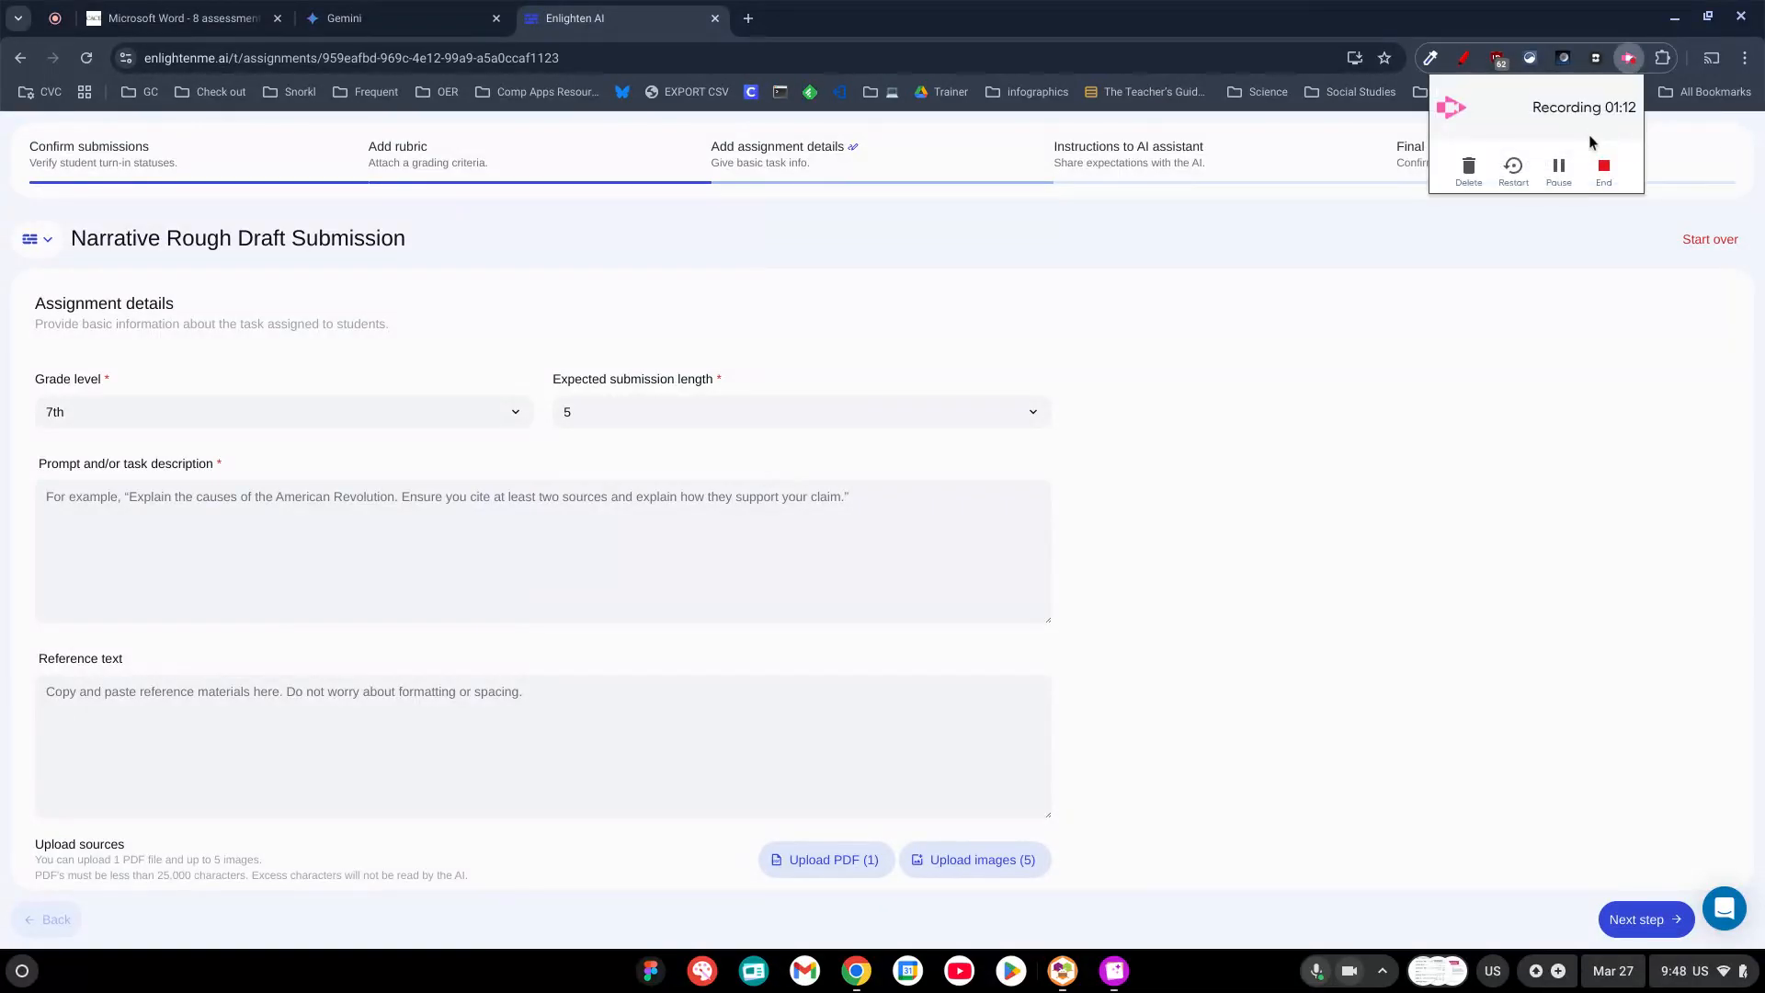
click(1559, 169)
click(1559, 171)
Paste the personal narrative prompt about a memorable Christmas experience as the task description and continue to the AI assistant instructions.
click(133, 506)
text(Write a personal narrative on white lined paper  about a memorable Christmas experience you have had. Describe the events leading up to the event, the event itself, and any special traditions or moments that made it unforgettable. Use dialogue, pacing, and description to bring the experience to life for your reader.)
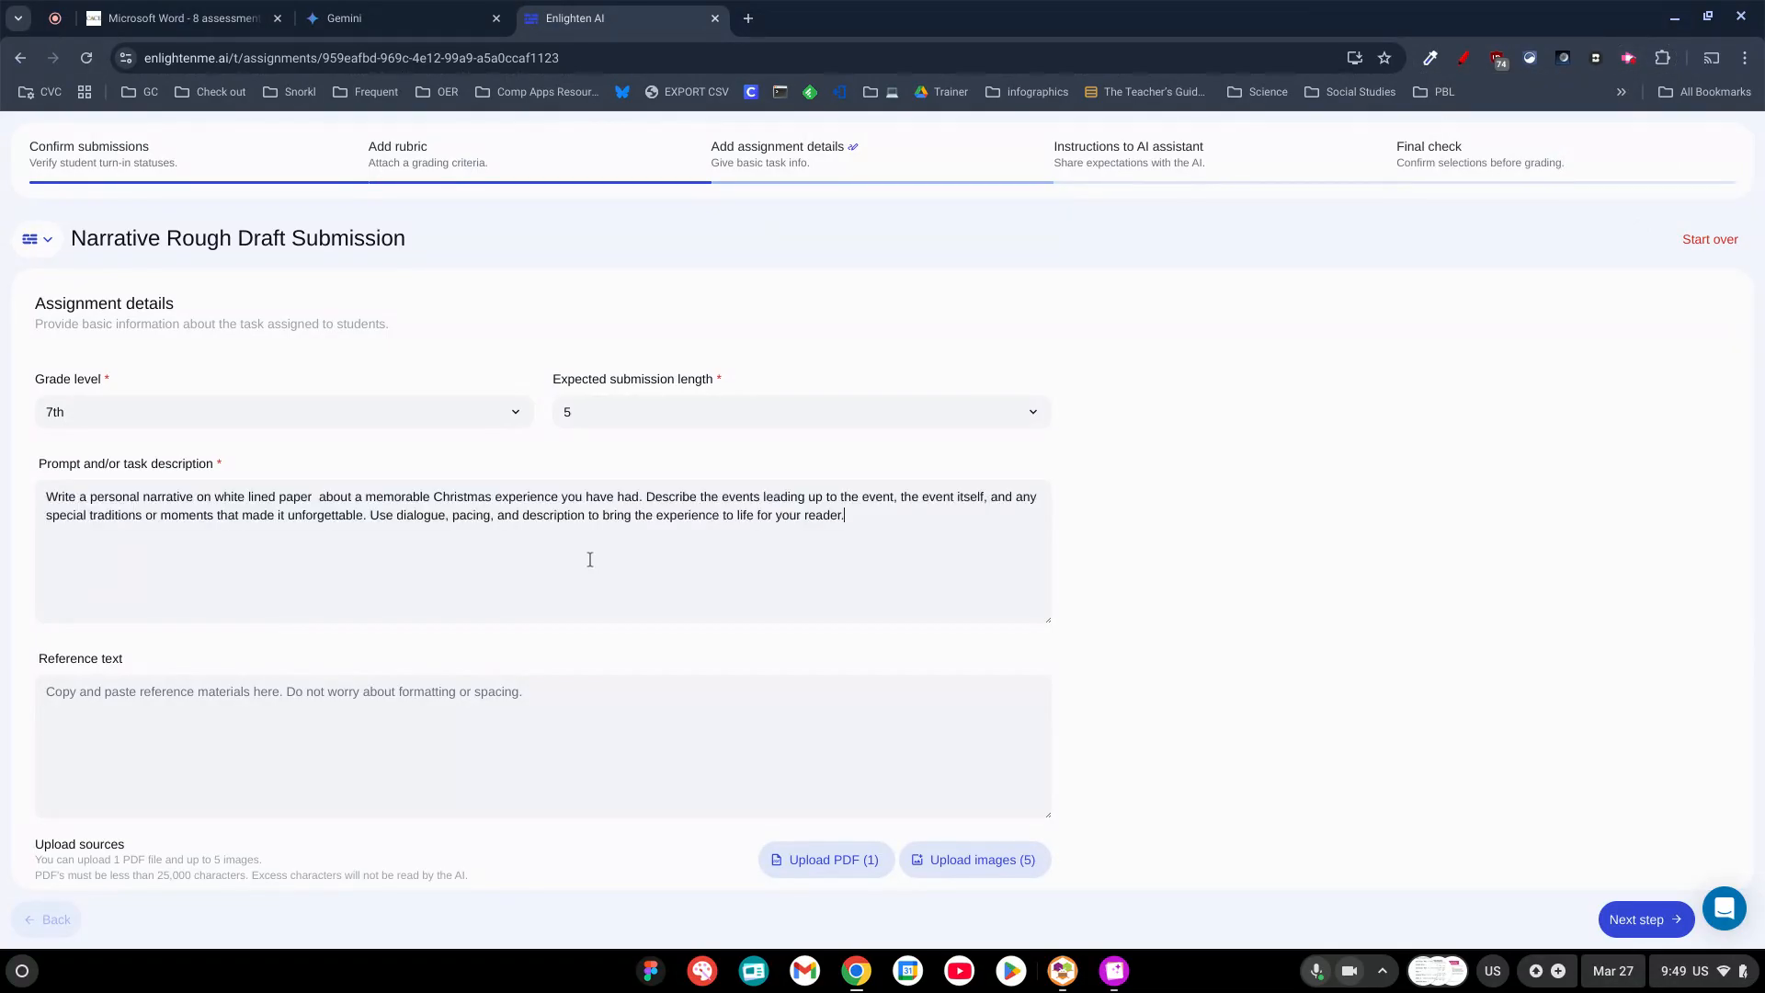
scroll(590, 559, down, 1)
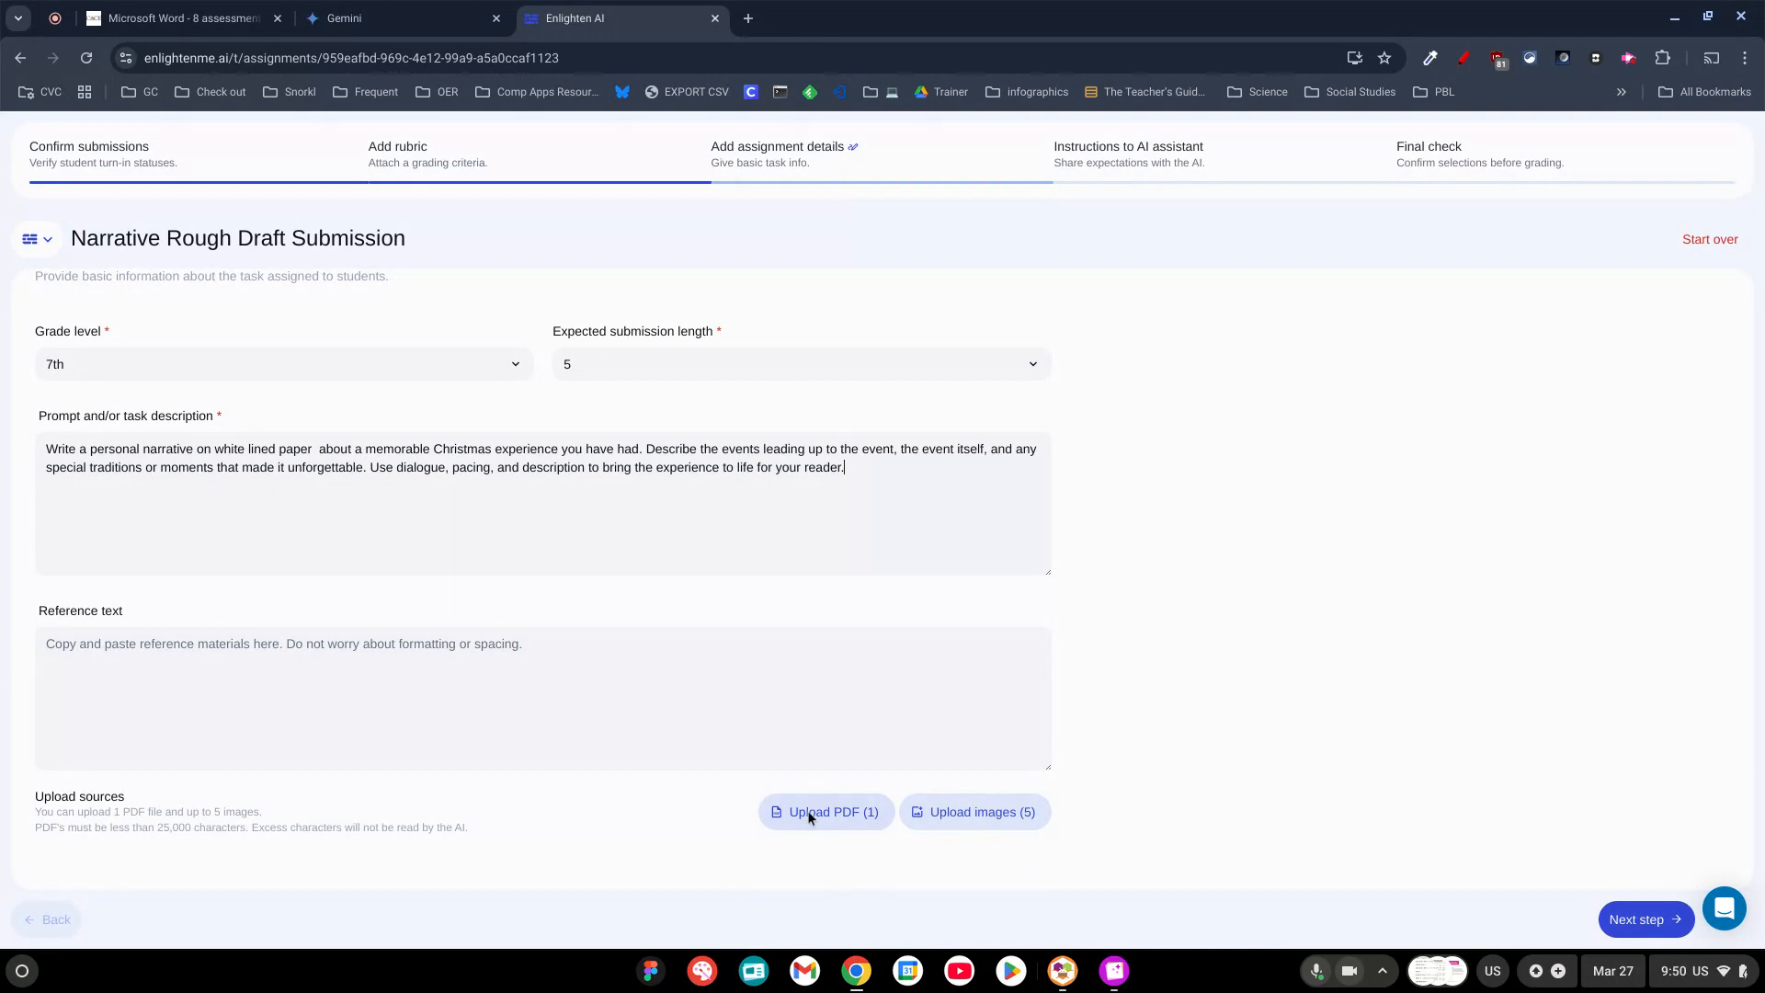
click(1638, 919)
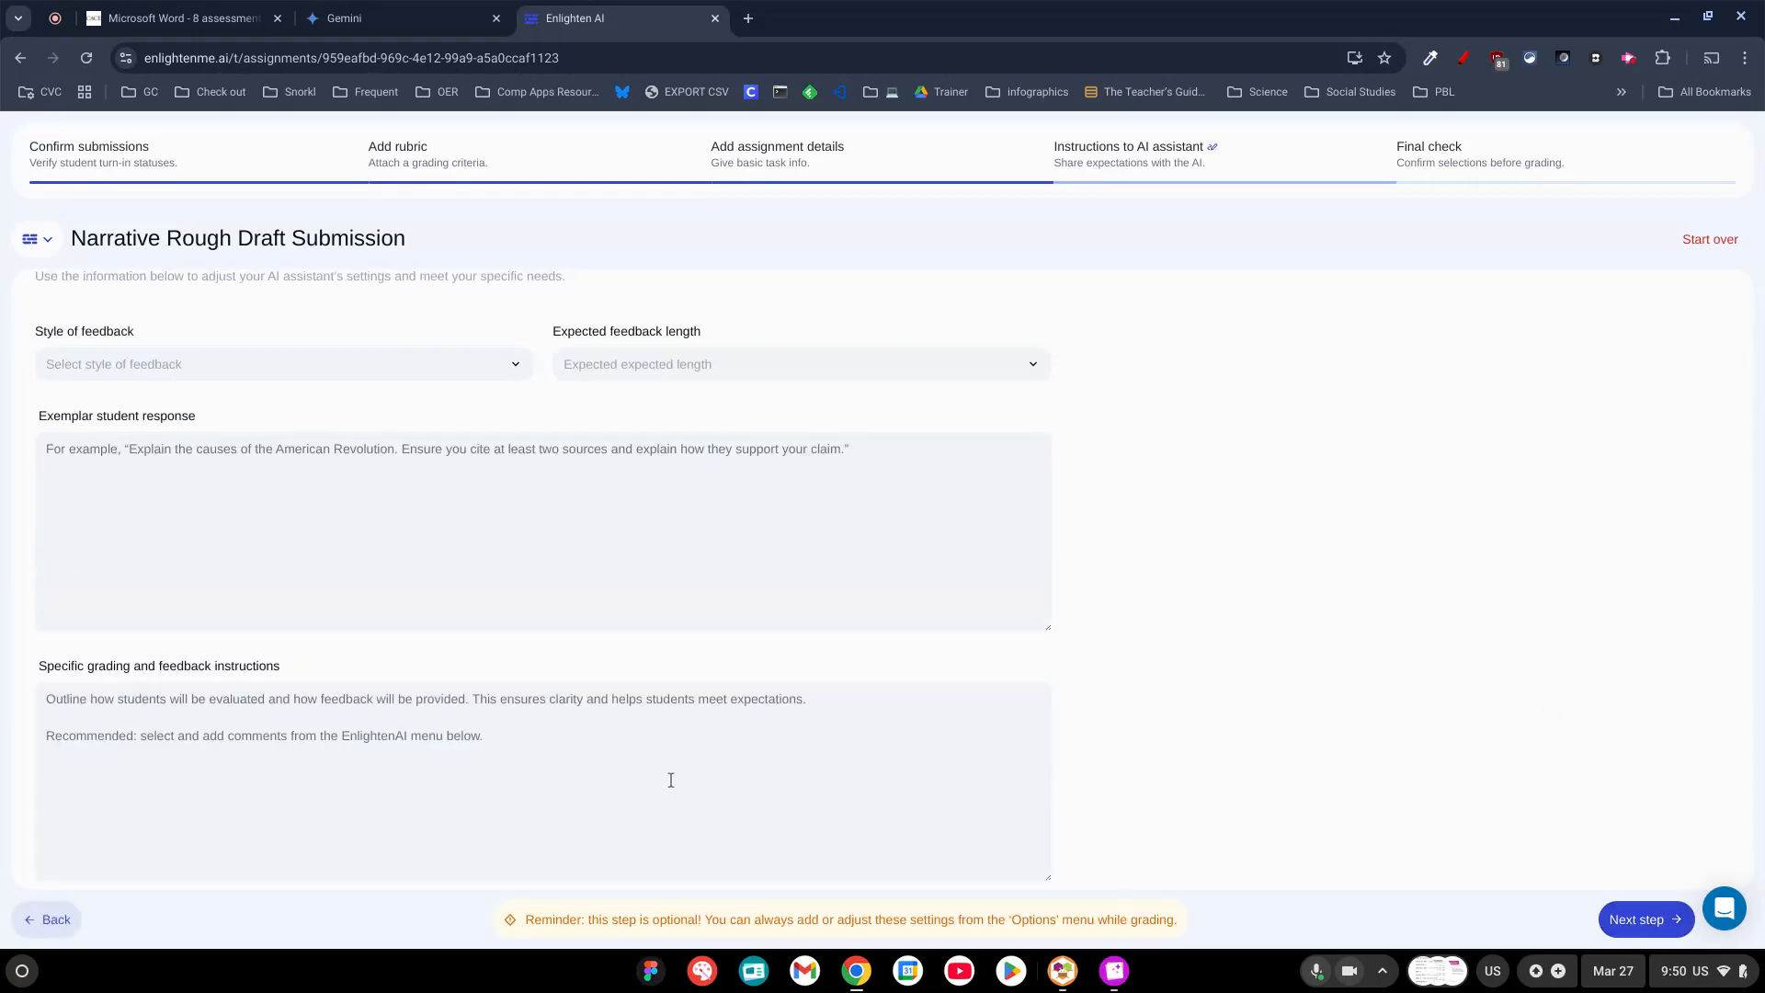
Set the style of feedback to "Rubric-based feedback" and the expected feedback length to "A couple of sentences".
scroll(356, 388, up, 1)
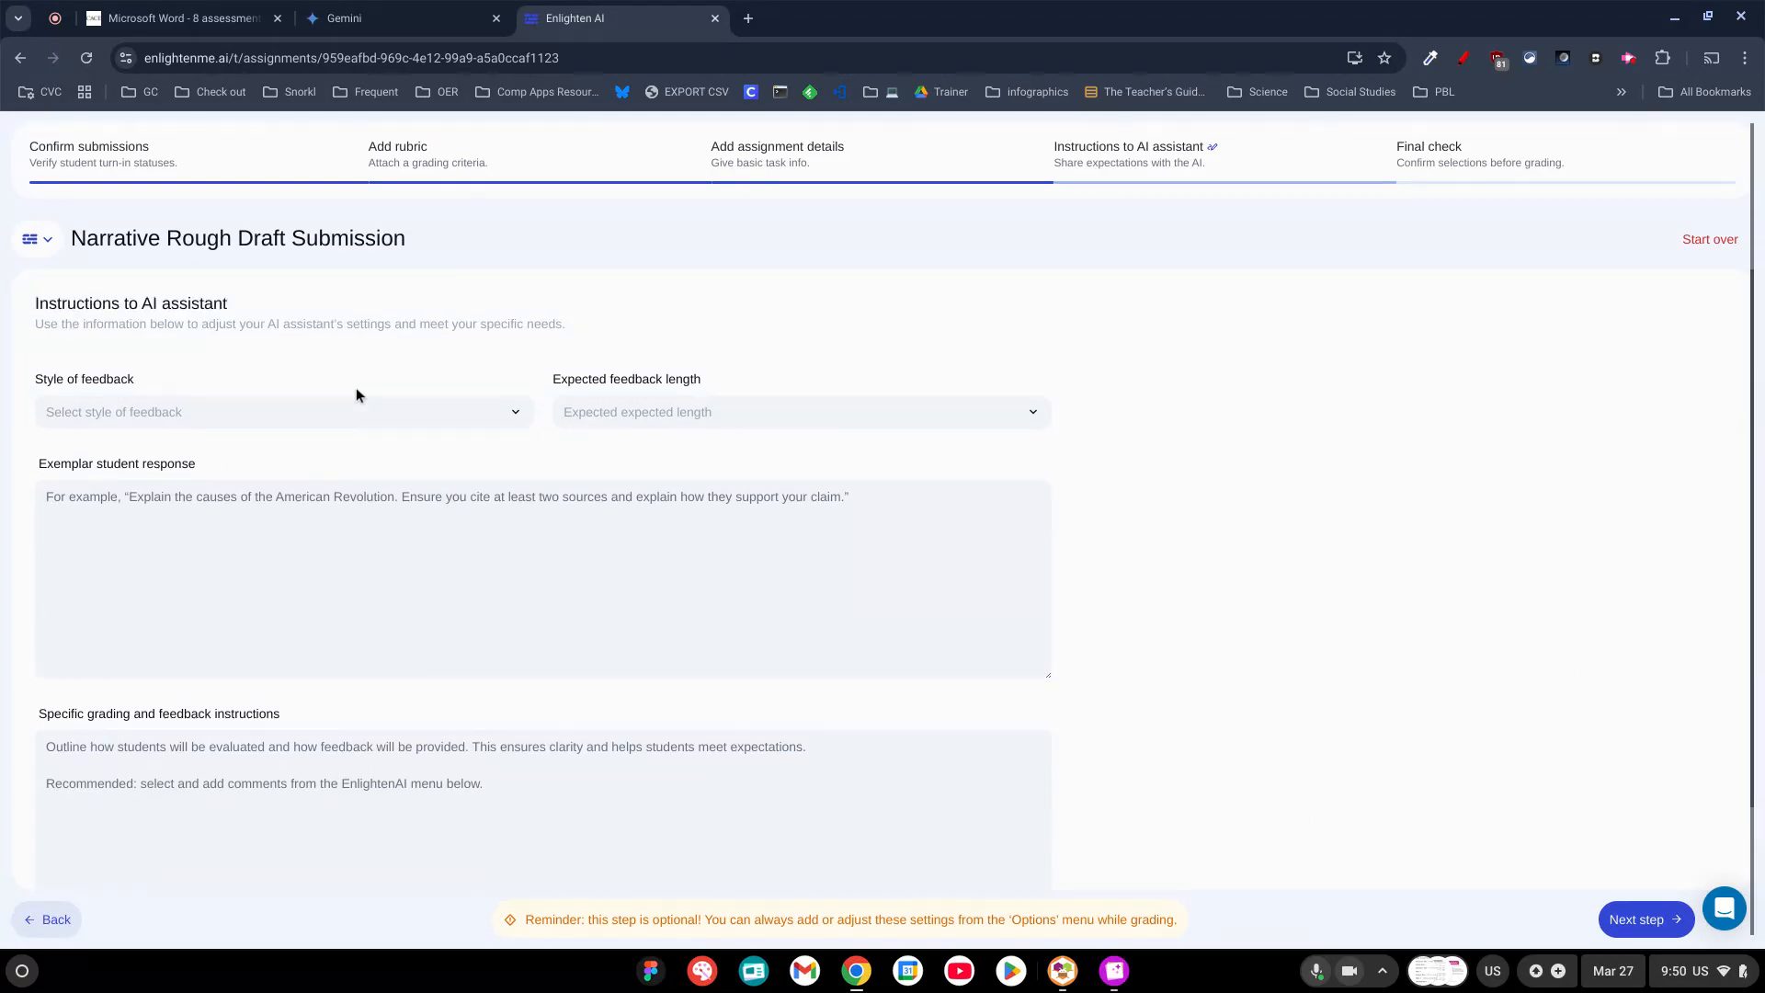
click(418, 415)
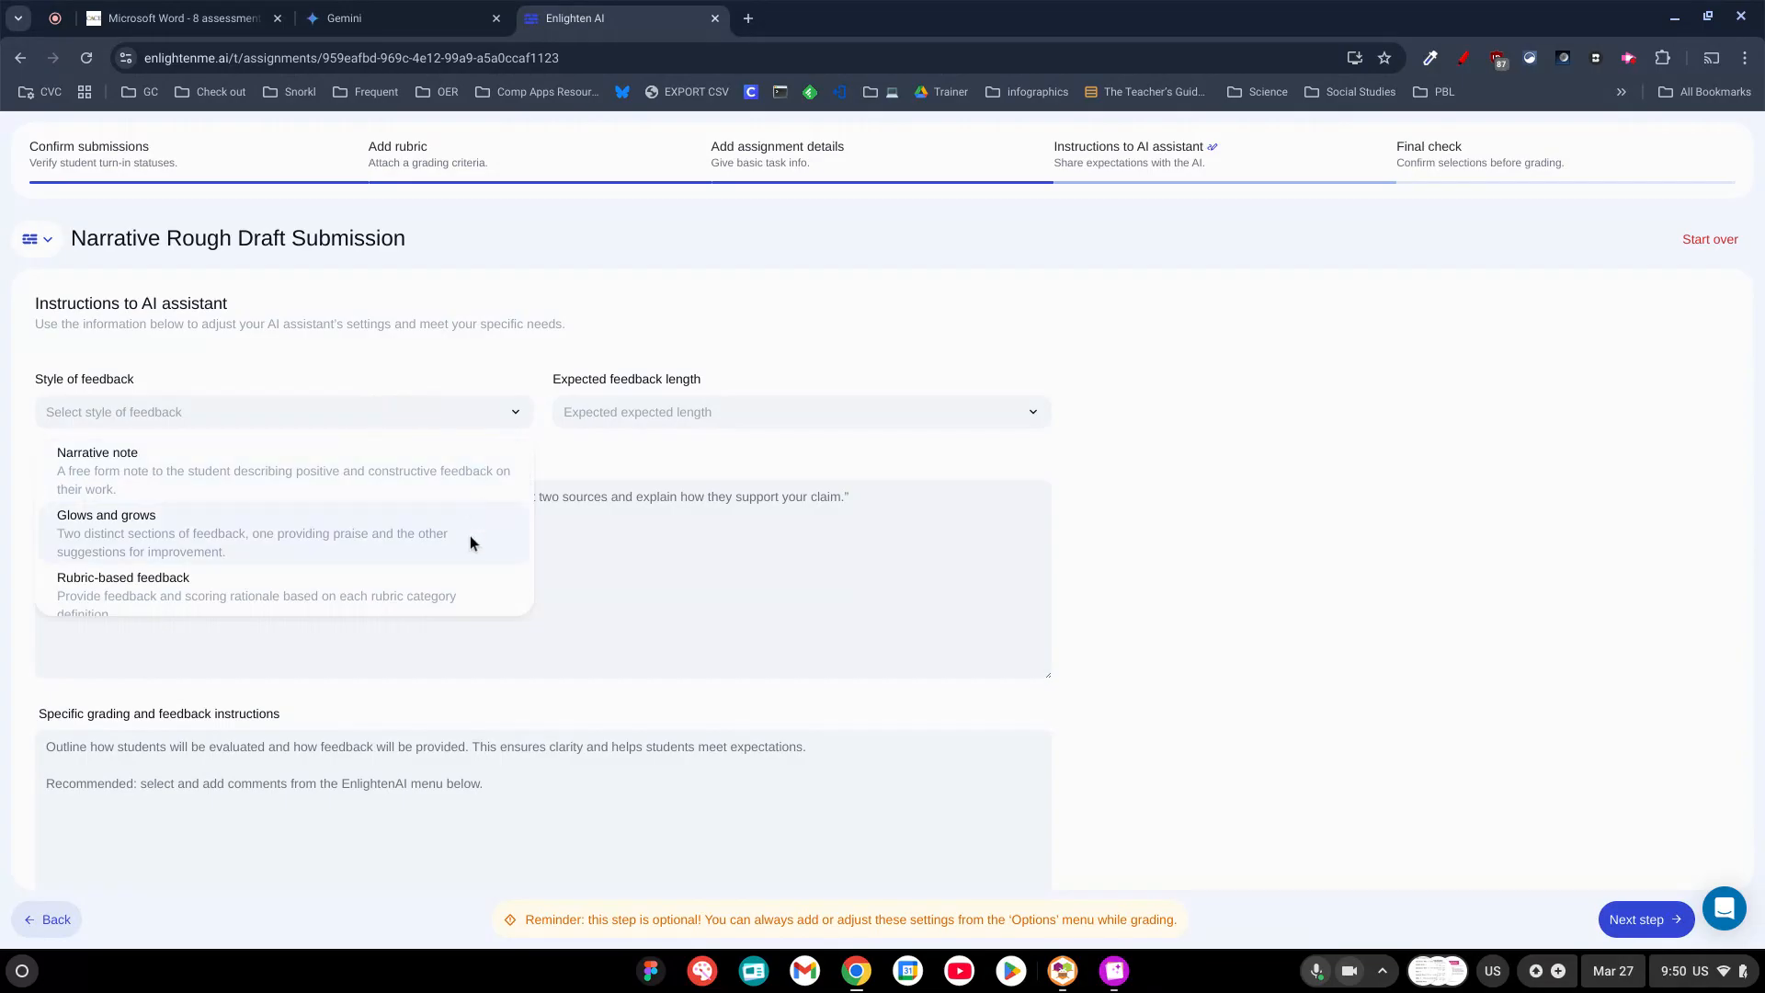
click(445, 585)
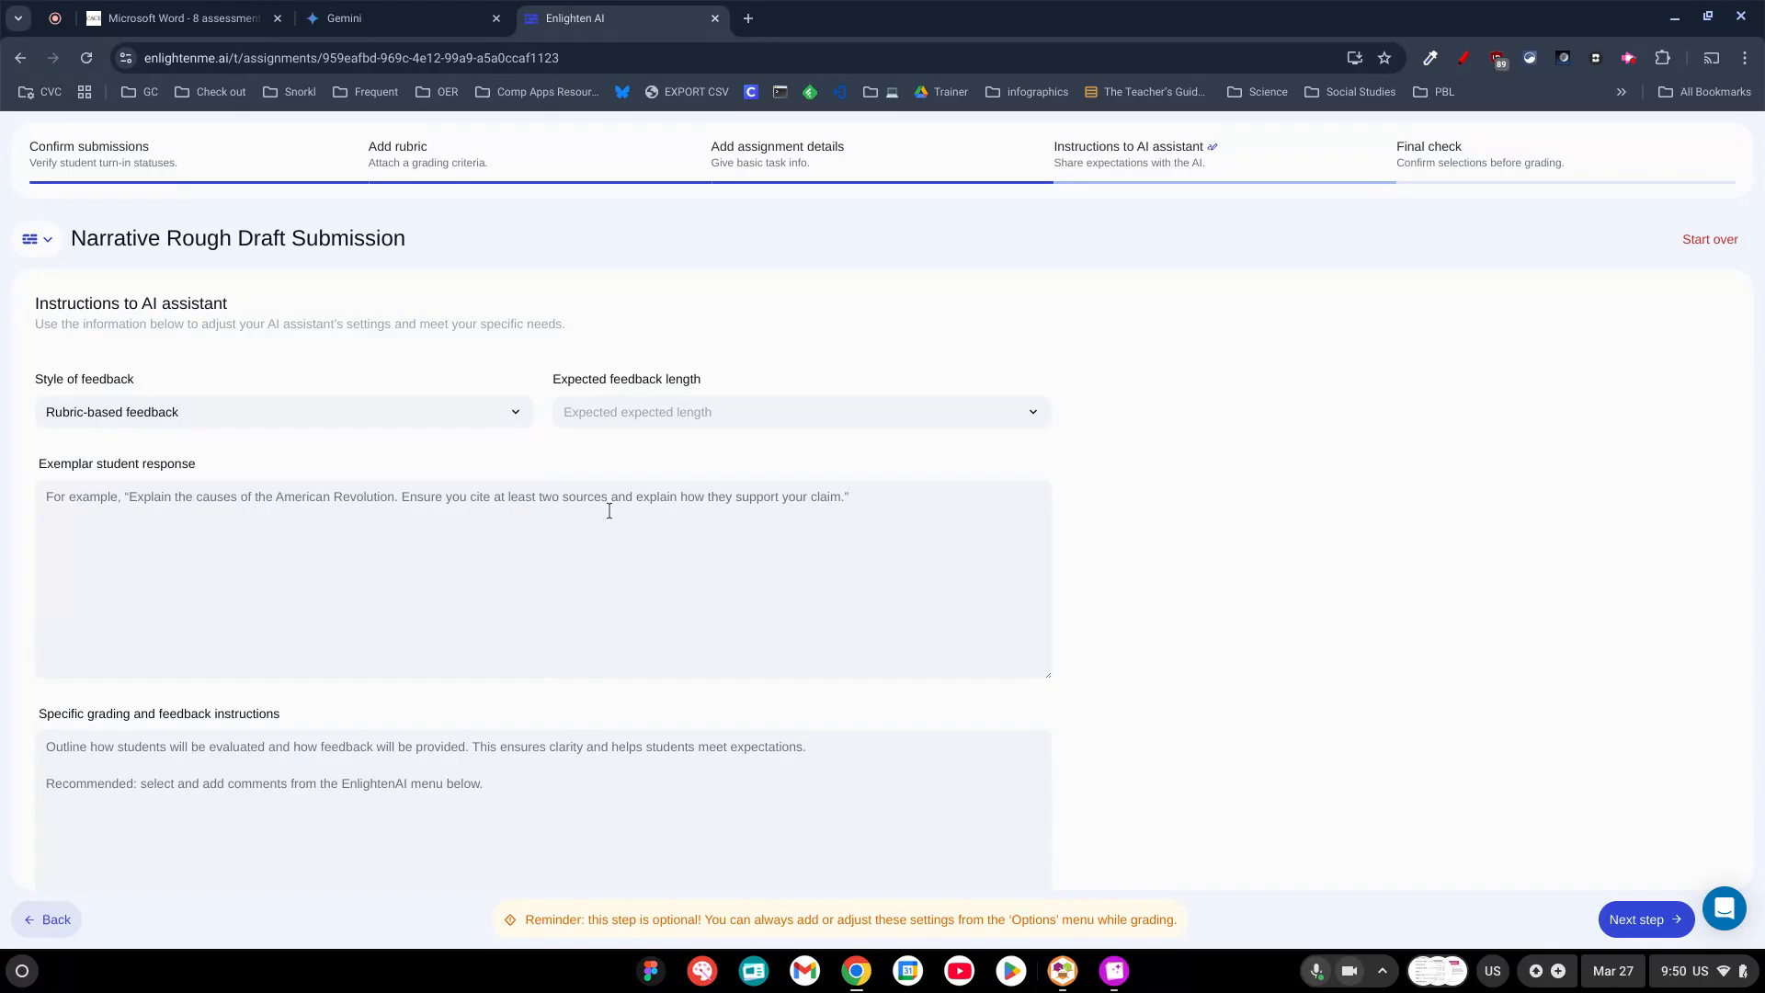
click(717, 420)
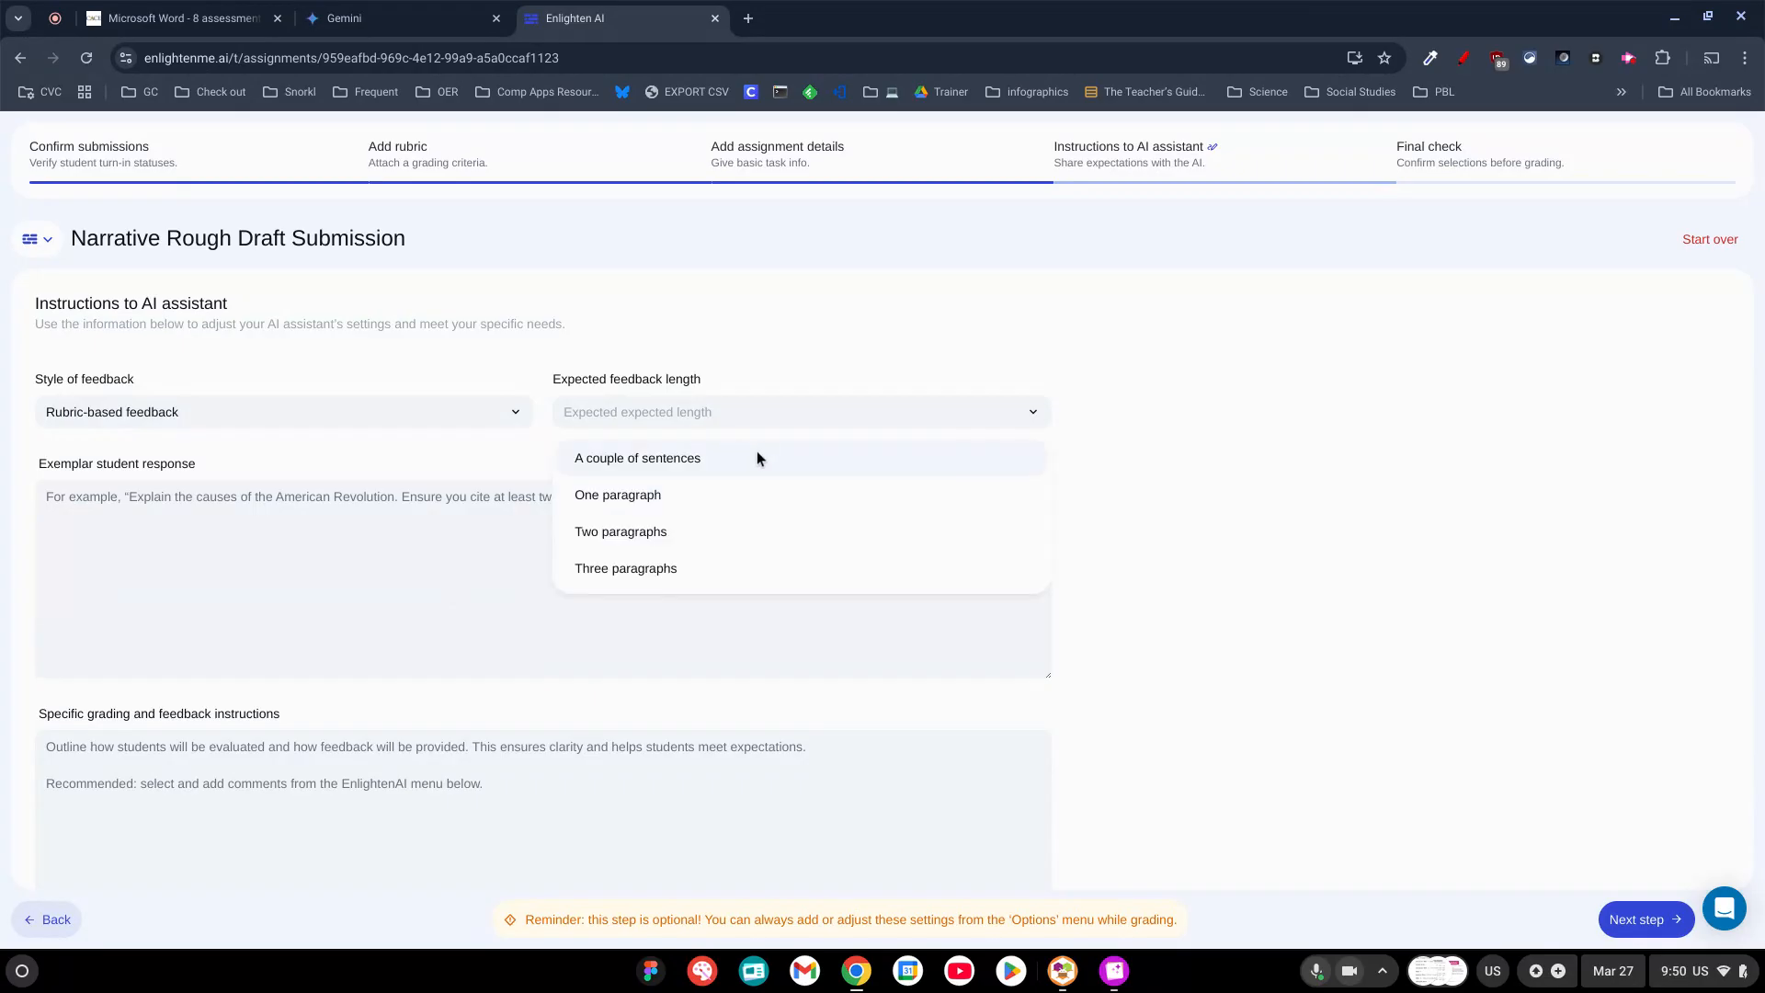
scroll(769, 458, down, 1)
scroll(772, 452, up, 1)
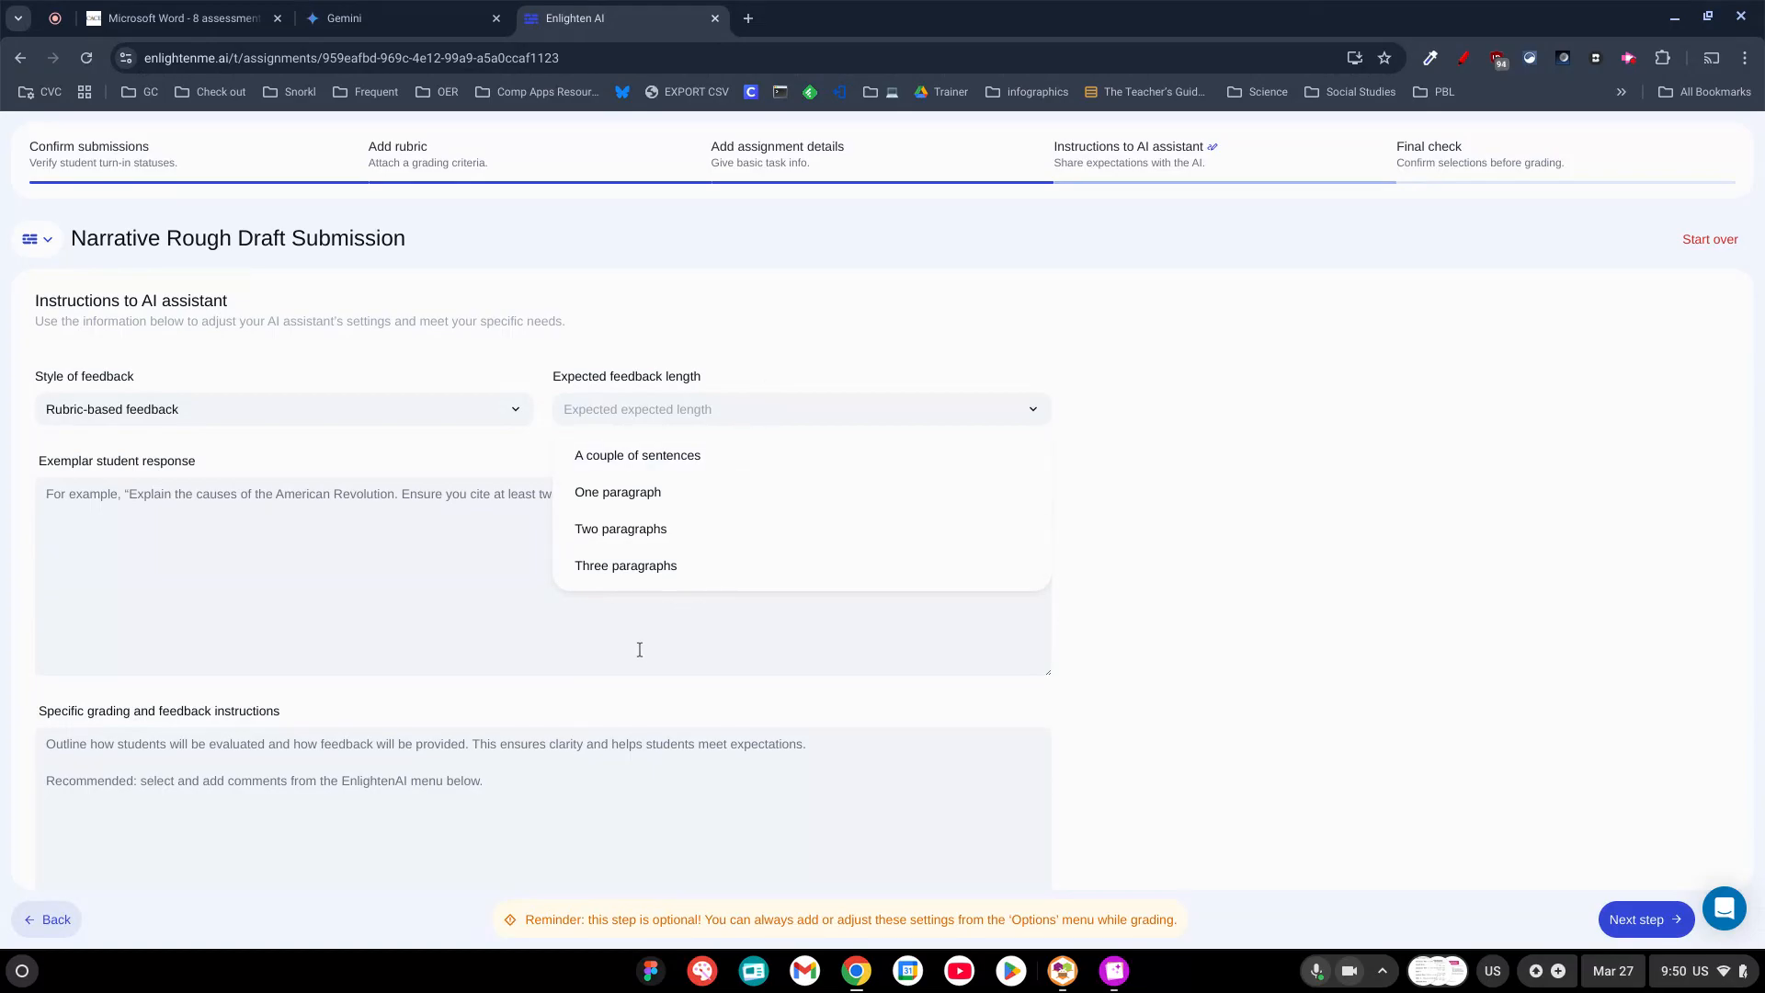
click(675, 454)
Leave the exemplar response and specific grading instructions blank, pass the final check and start grading.
click(616, 542)
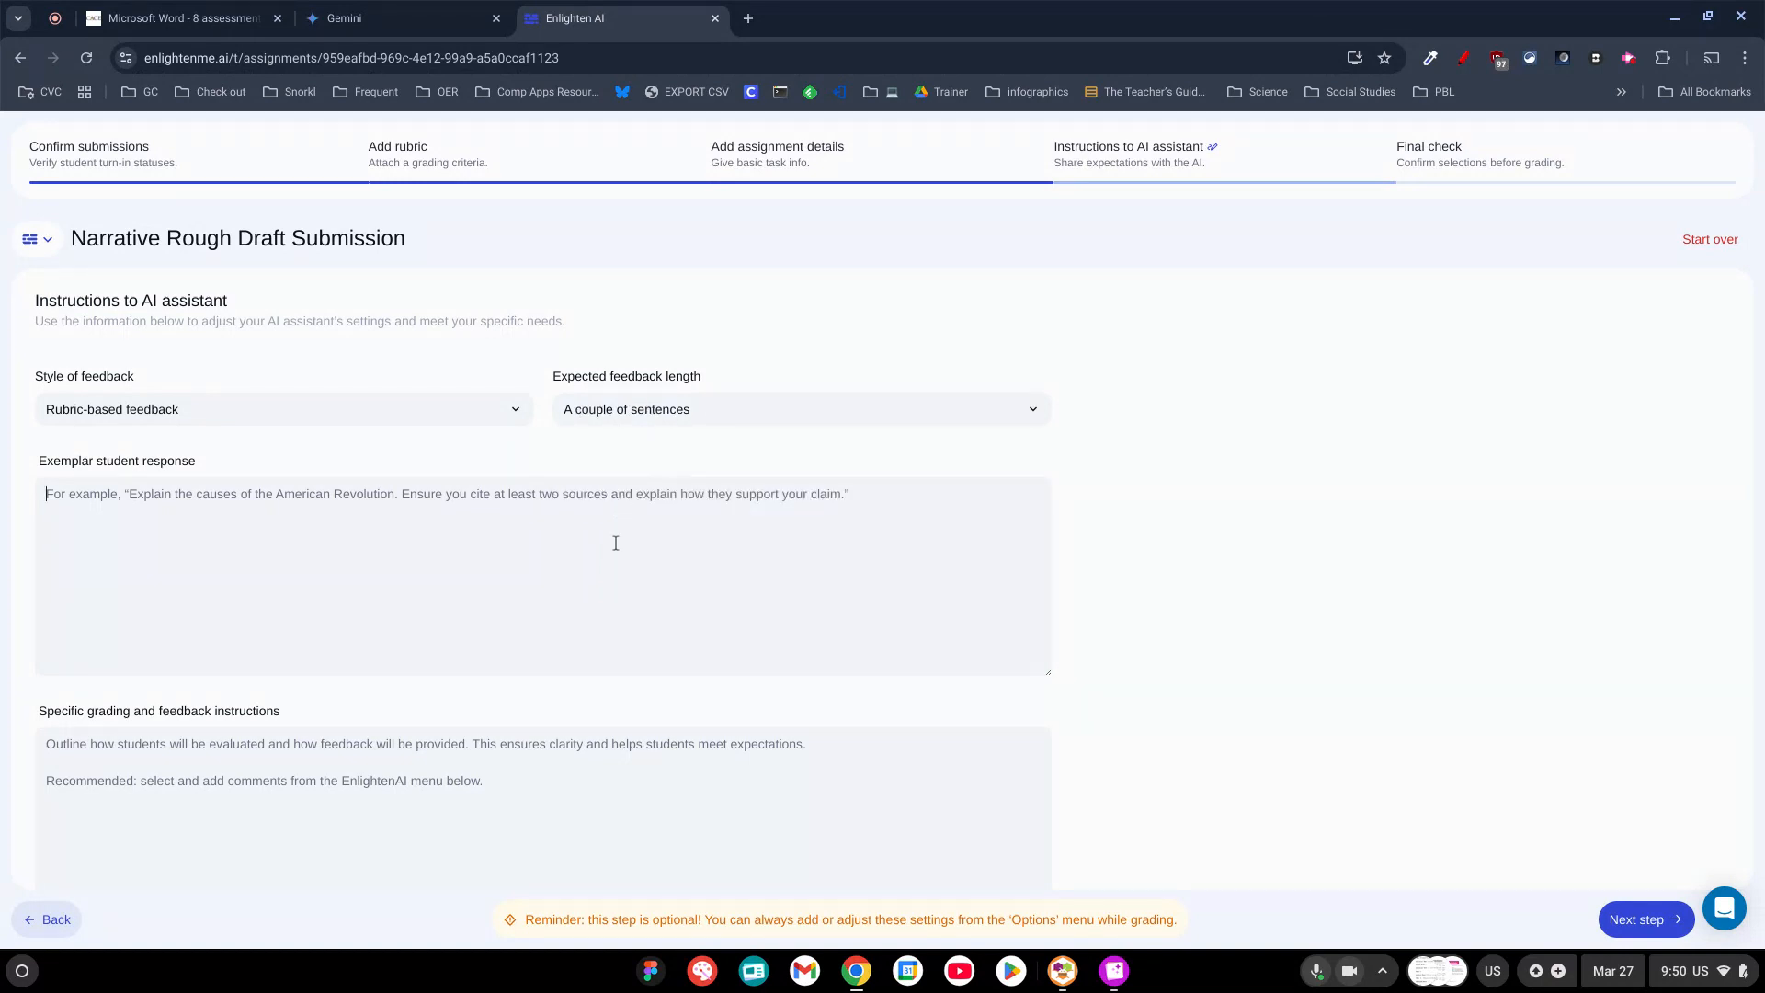
scroll(396, 598, down, 1)
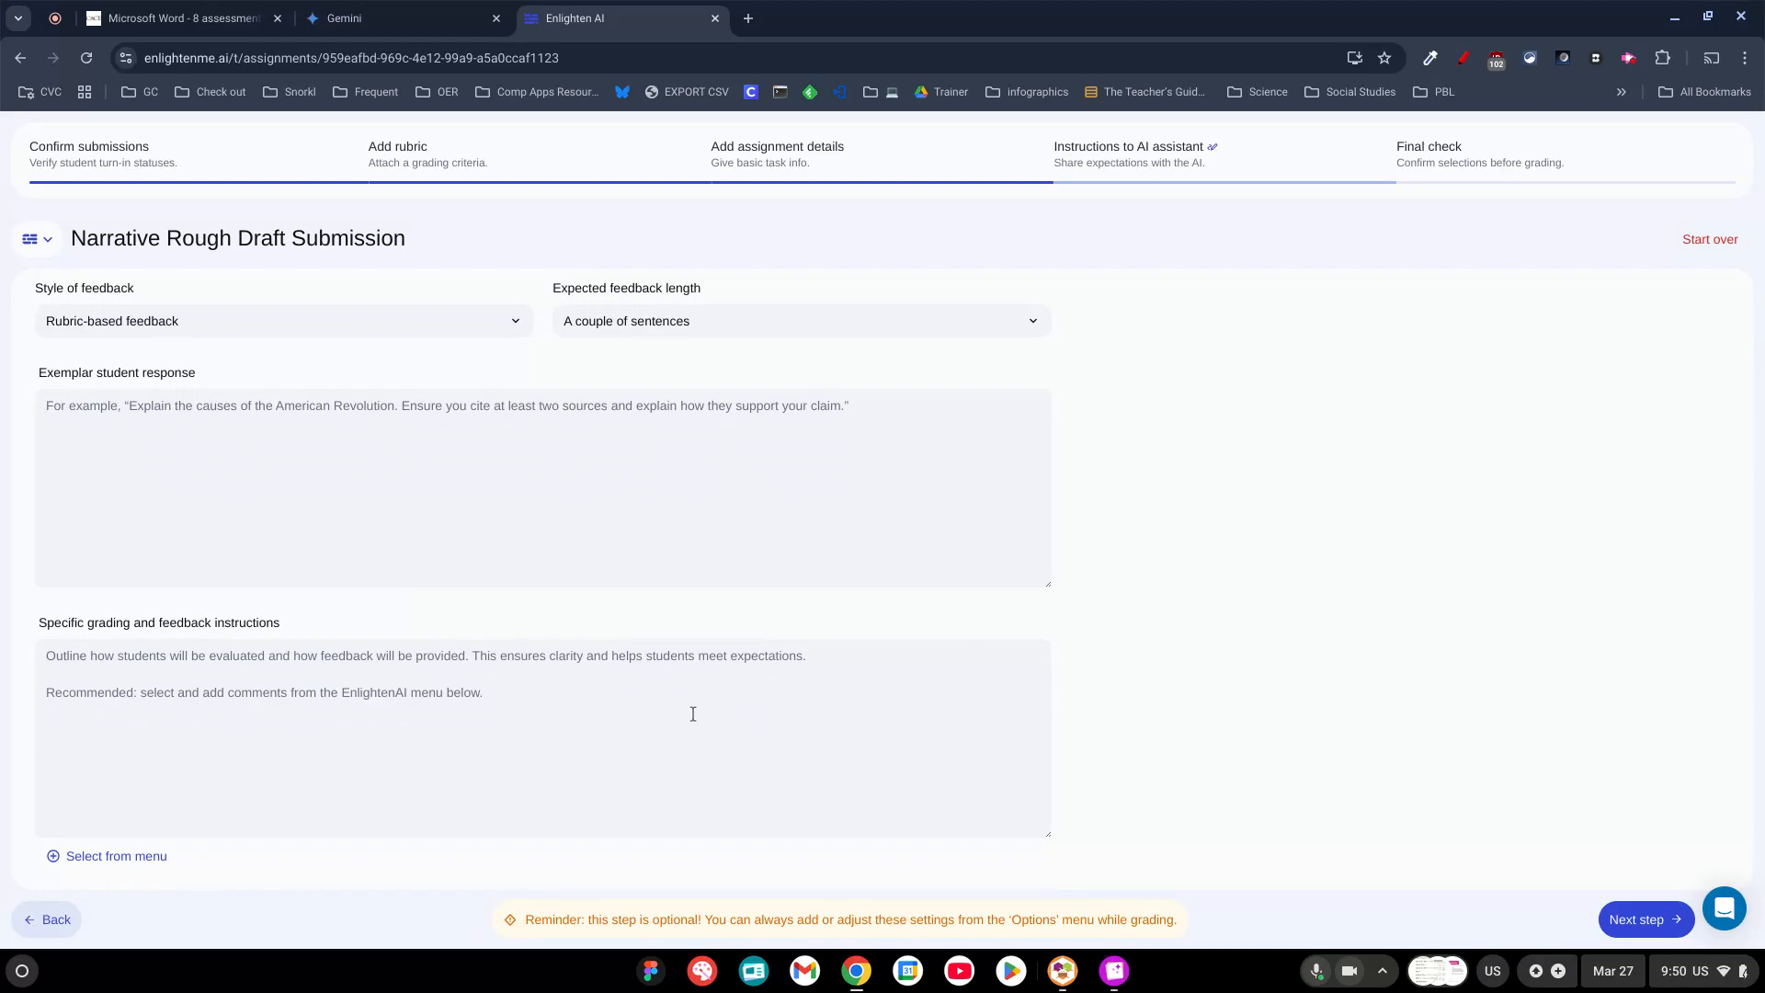
scroll(693, 714, down, 1)
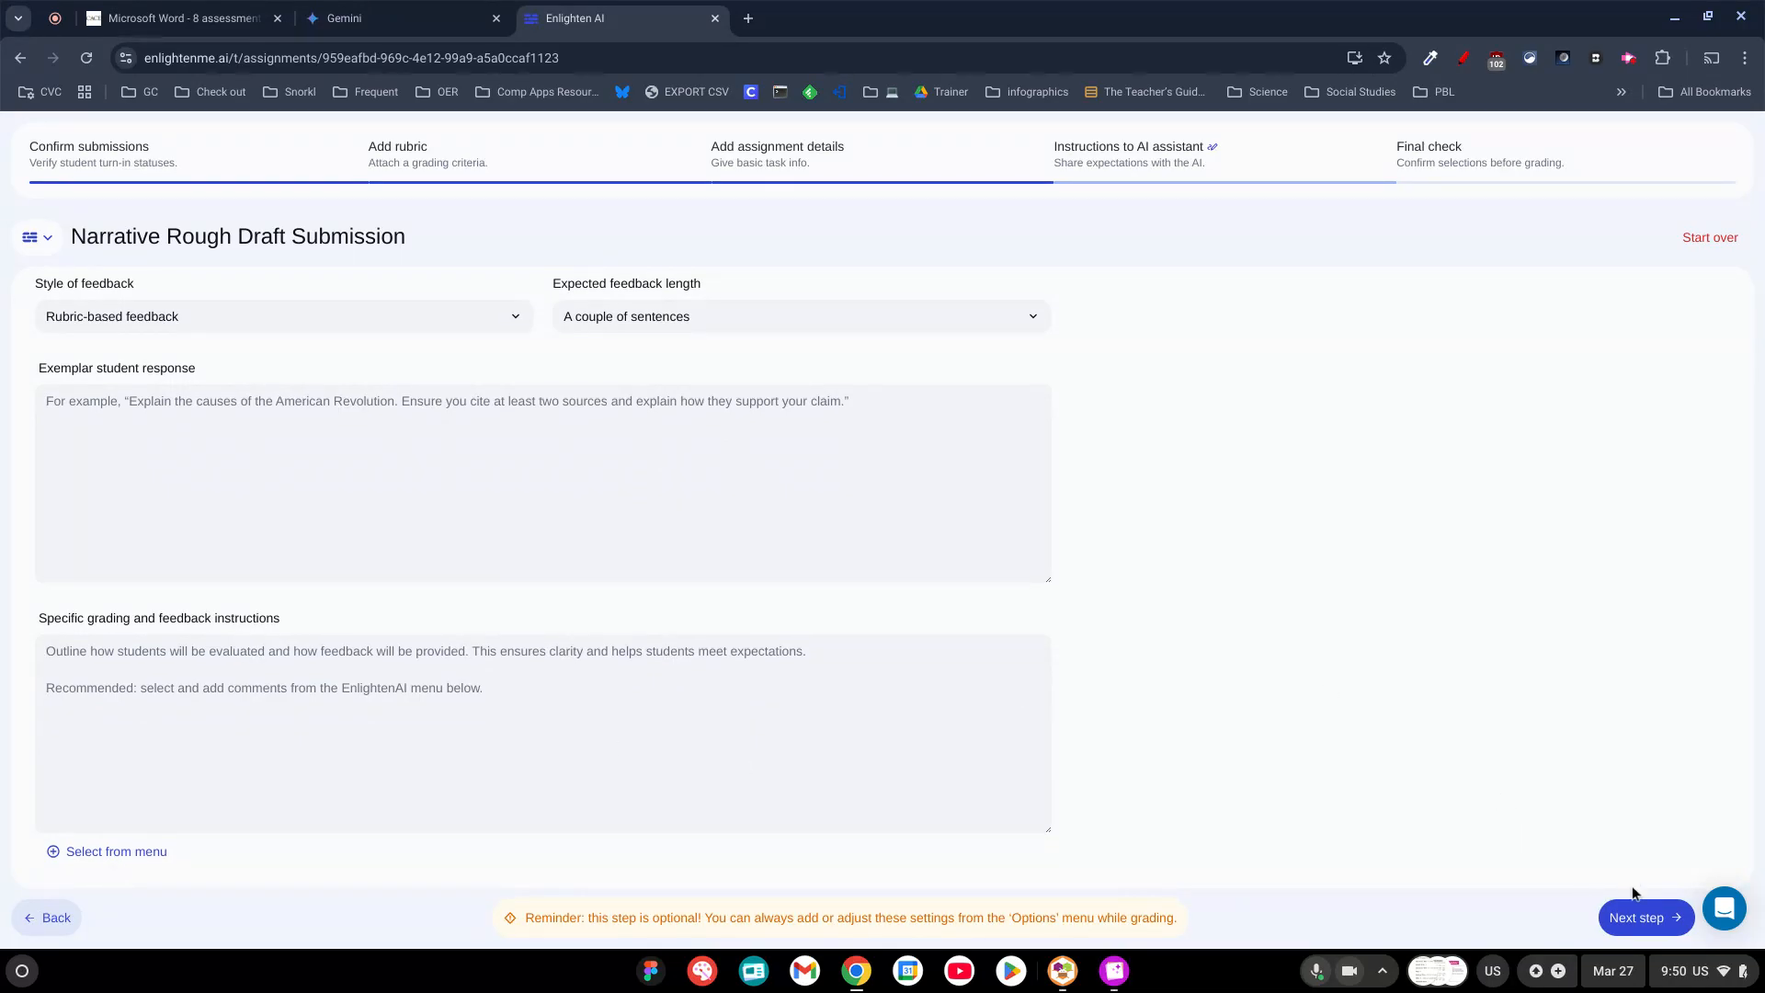
click(1643, 919)
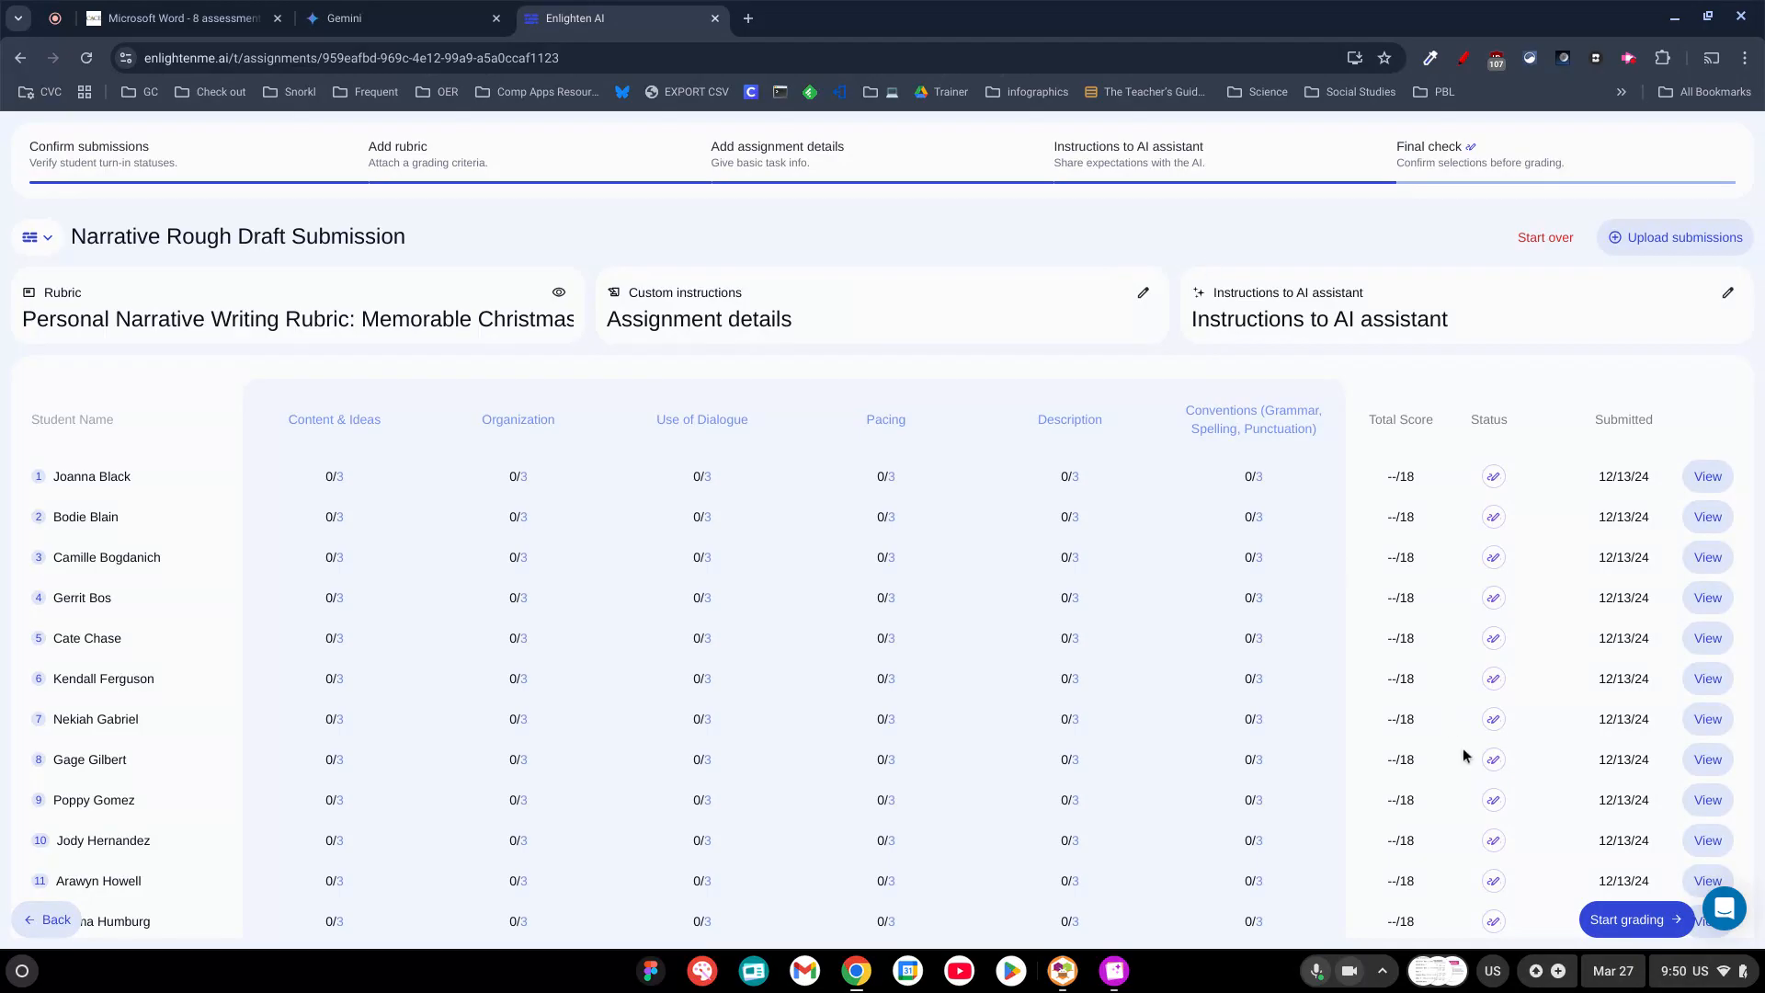
click(1652, 920)
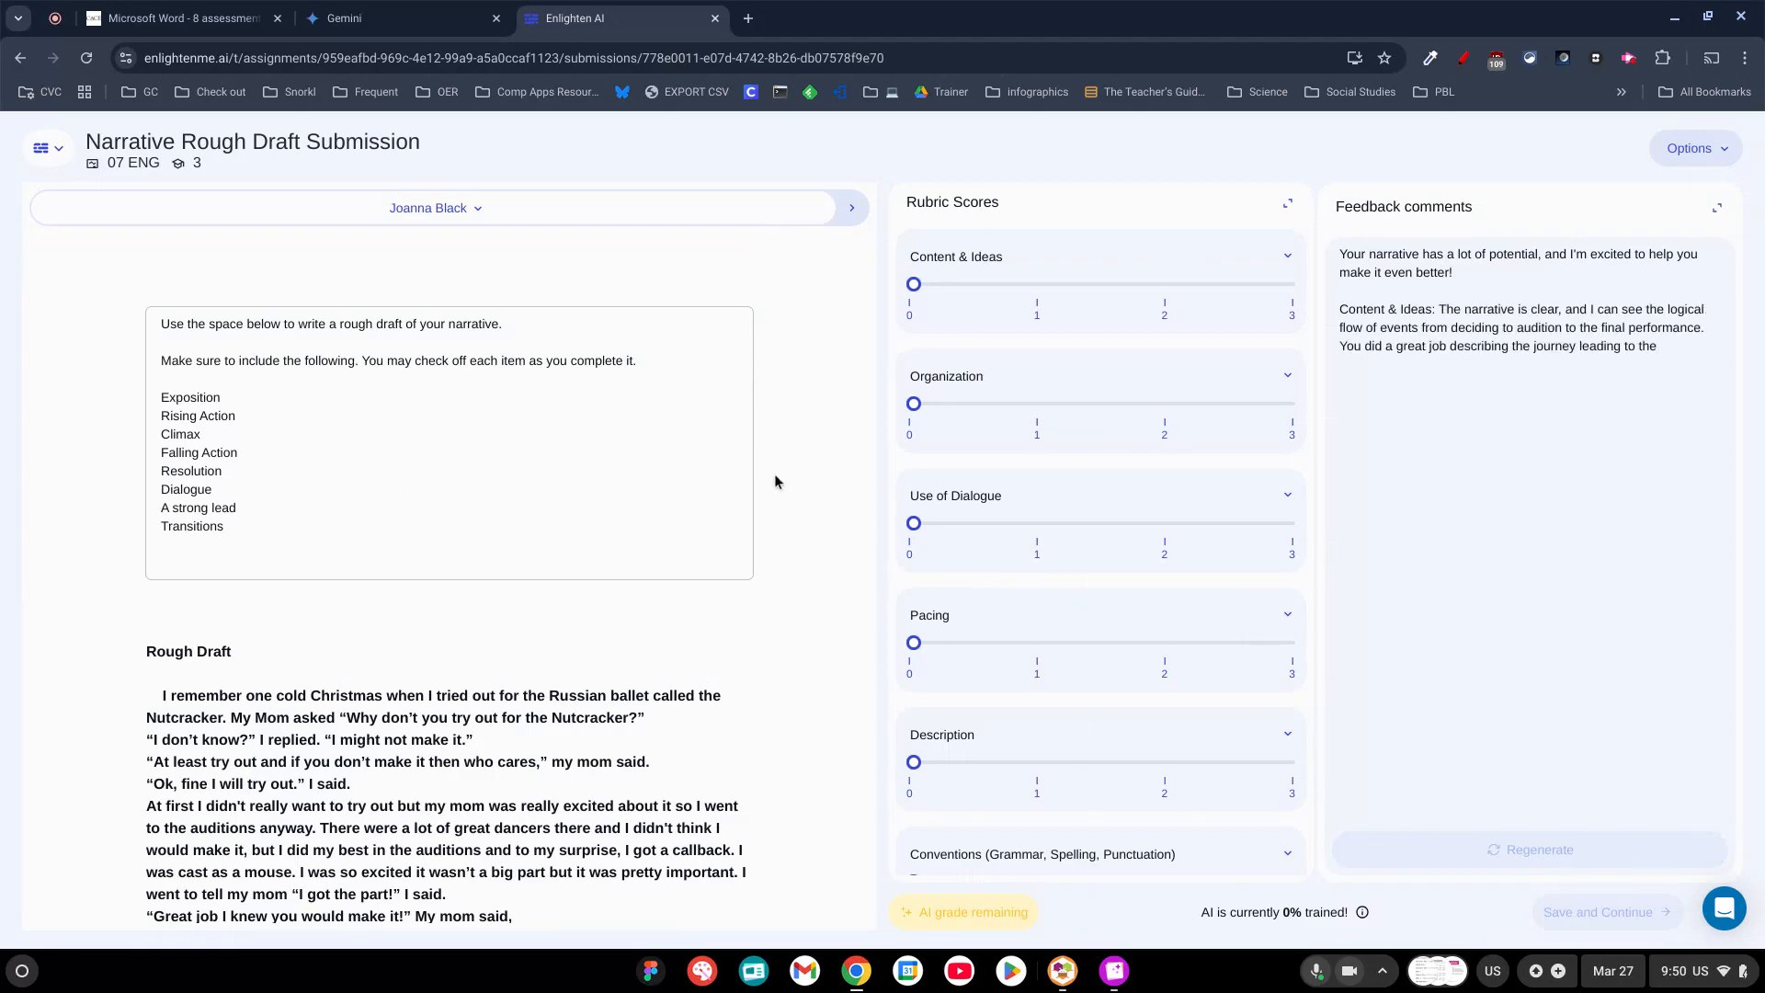
Read through the first student's rough draft, the generated feedback comments and the rubric categories.
scroll(570, 628, down, 6)
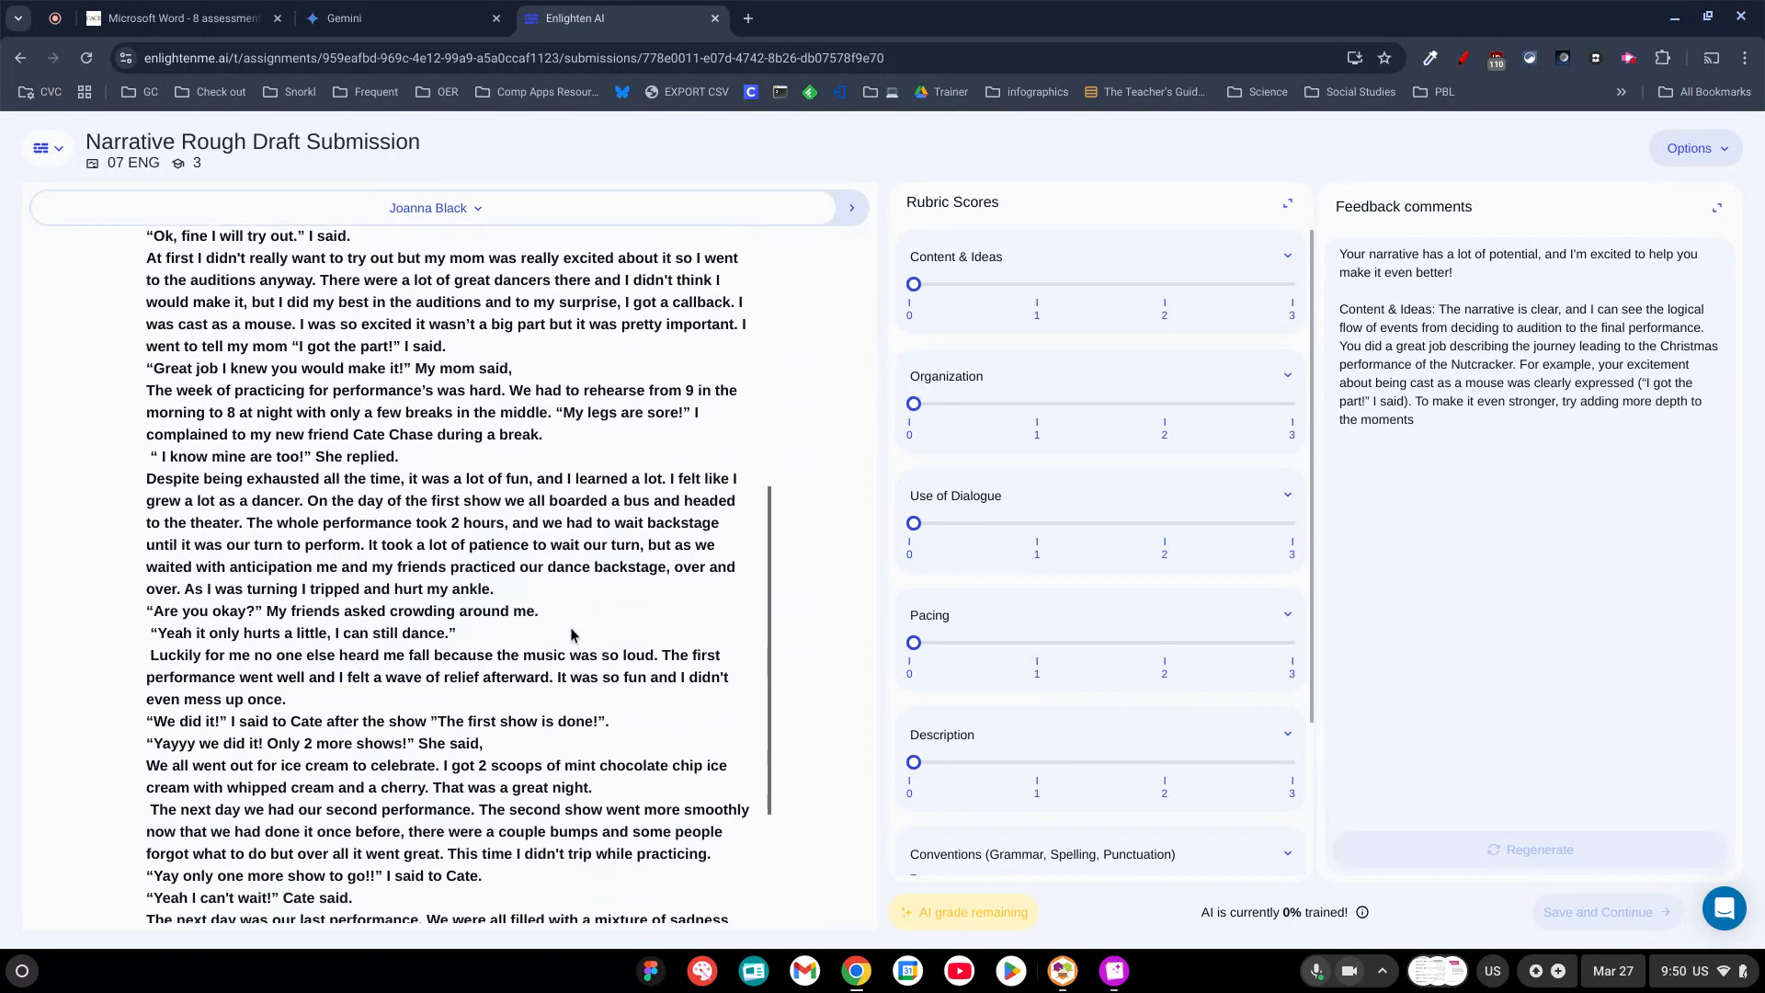
scroll(570, 634, down, 2)
scroll(570, 635, up, 5)
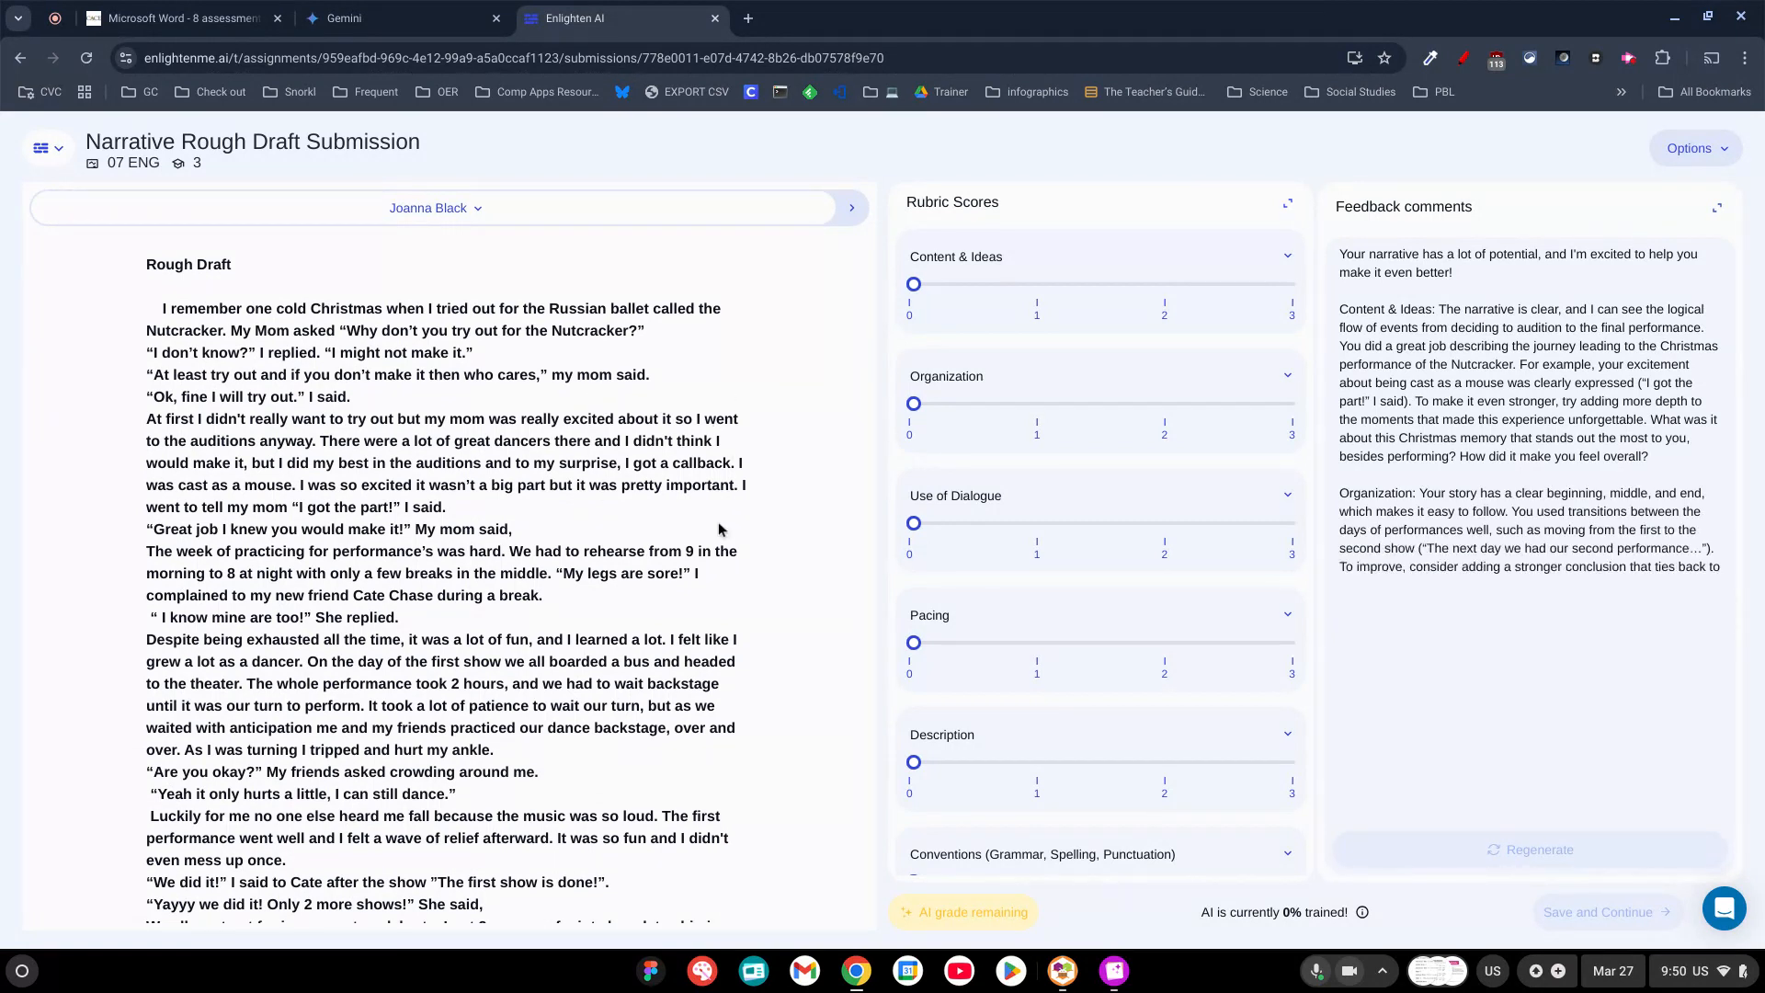
scroll(710, 629, down, 2)
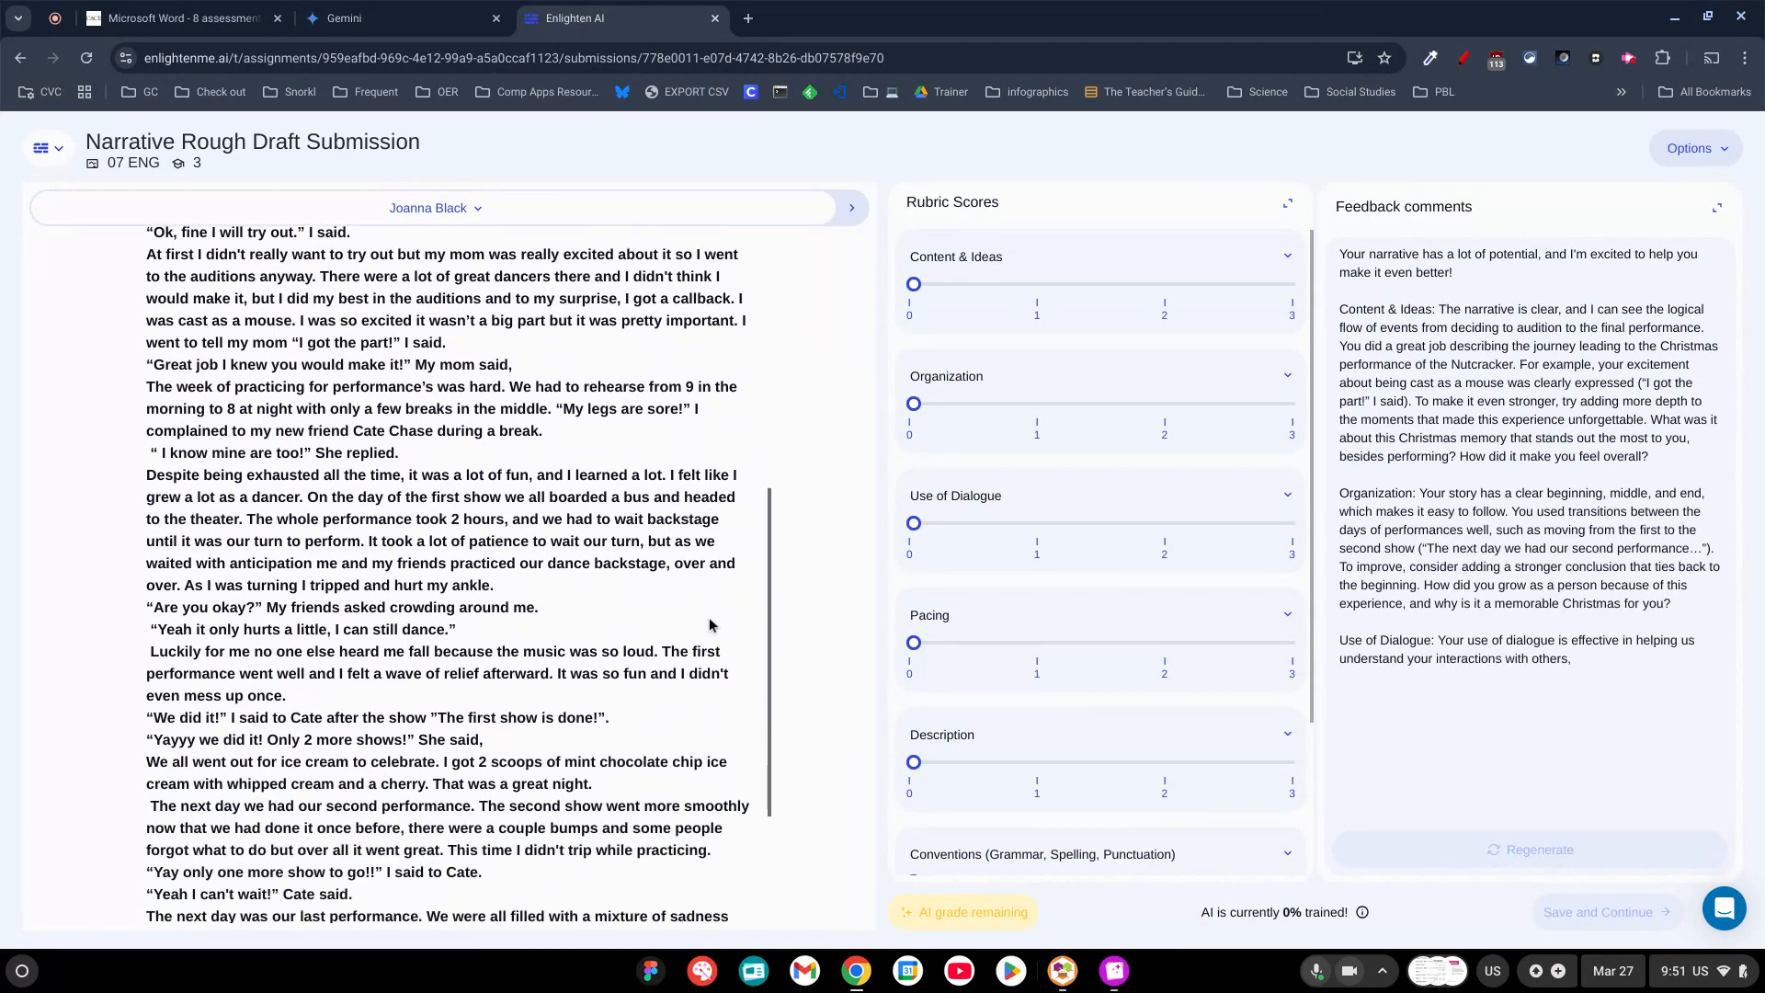
scroll(709, 625, down, 1)
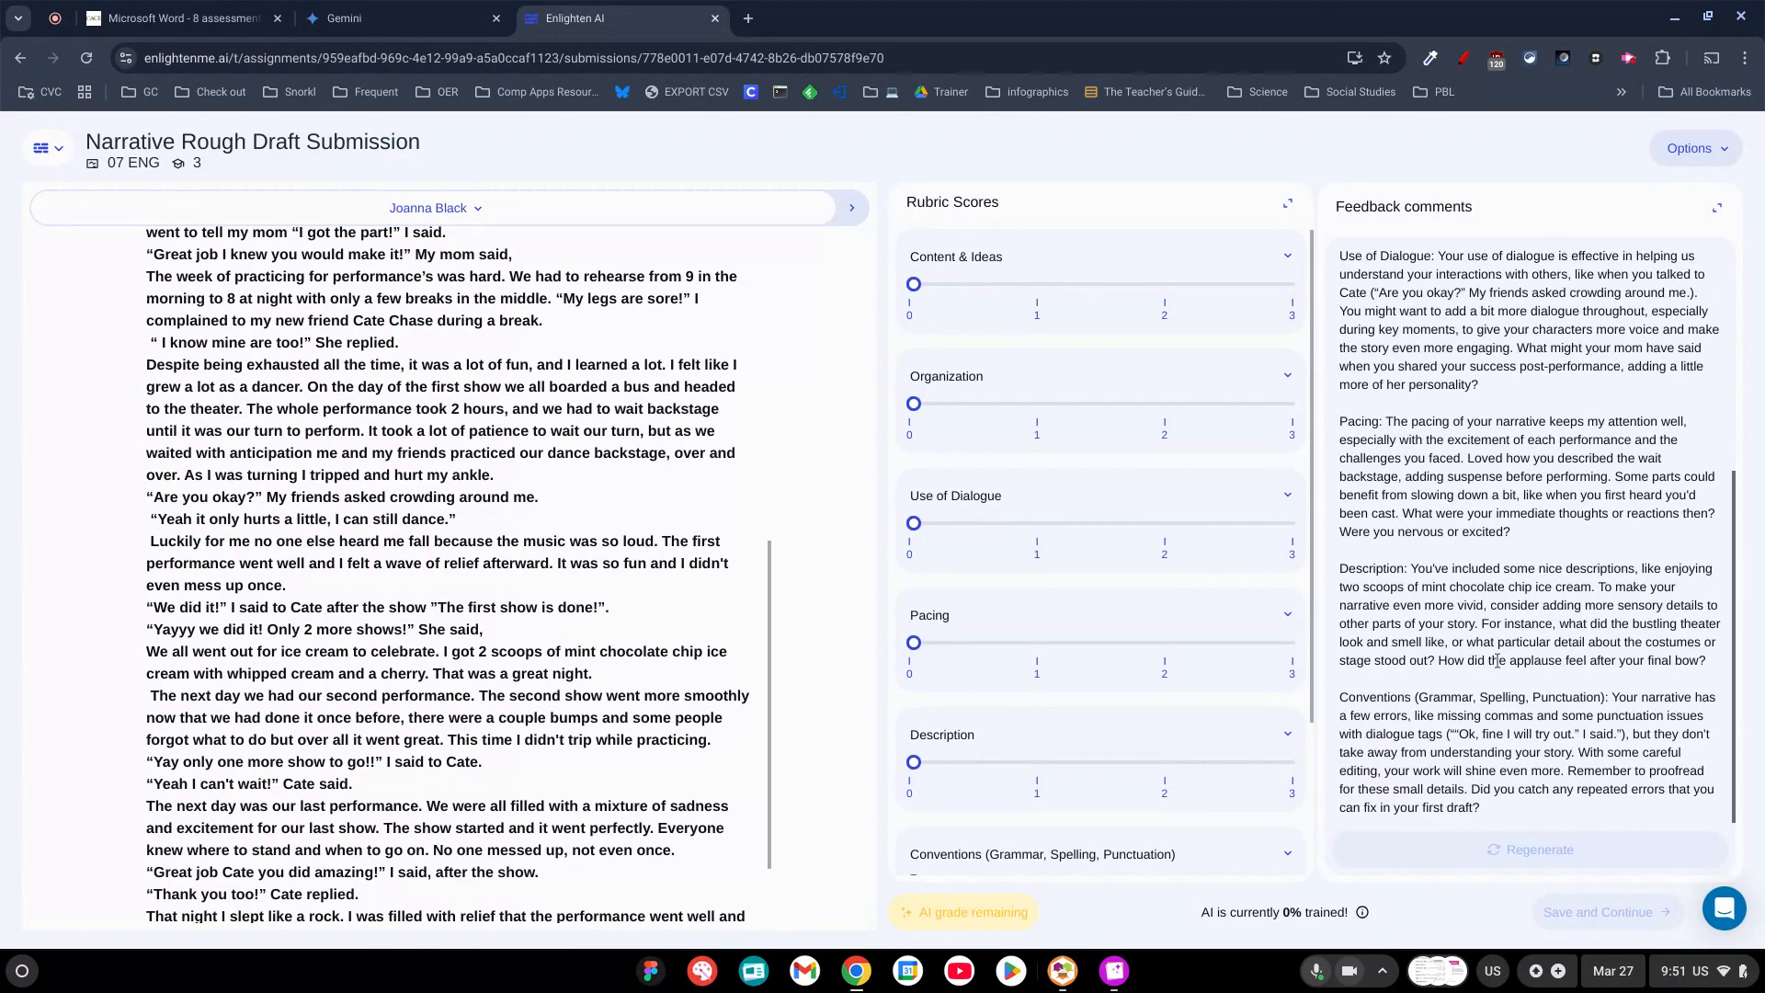
scroll(1129, 621, down, 2)
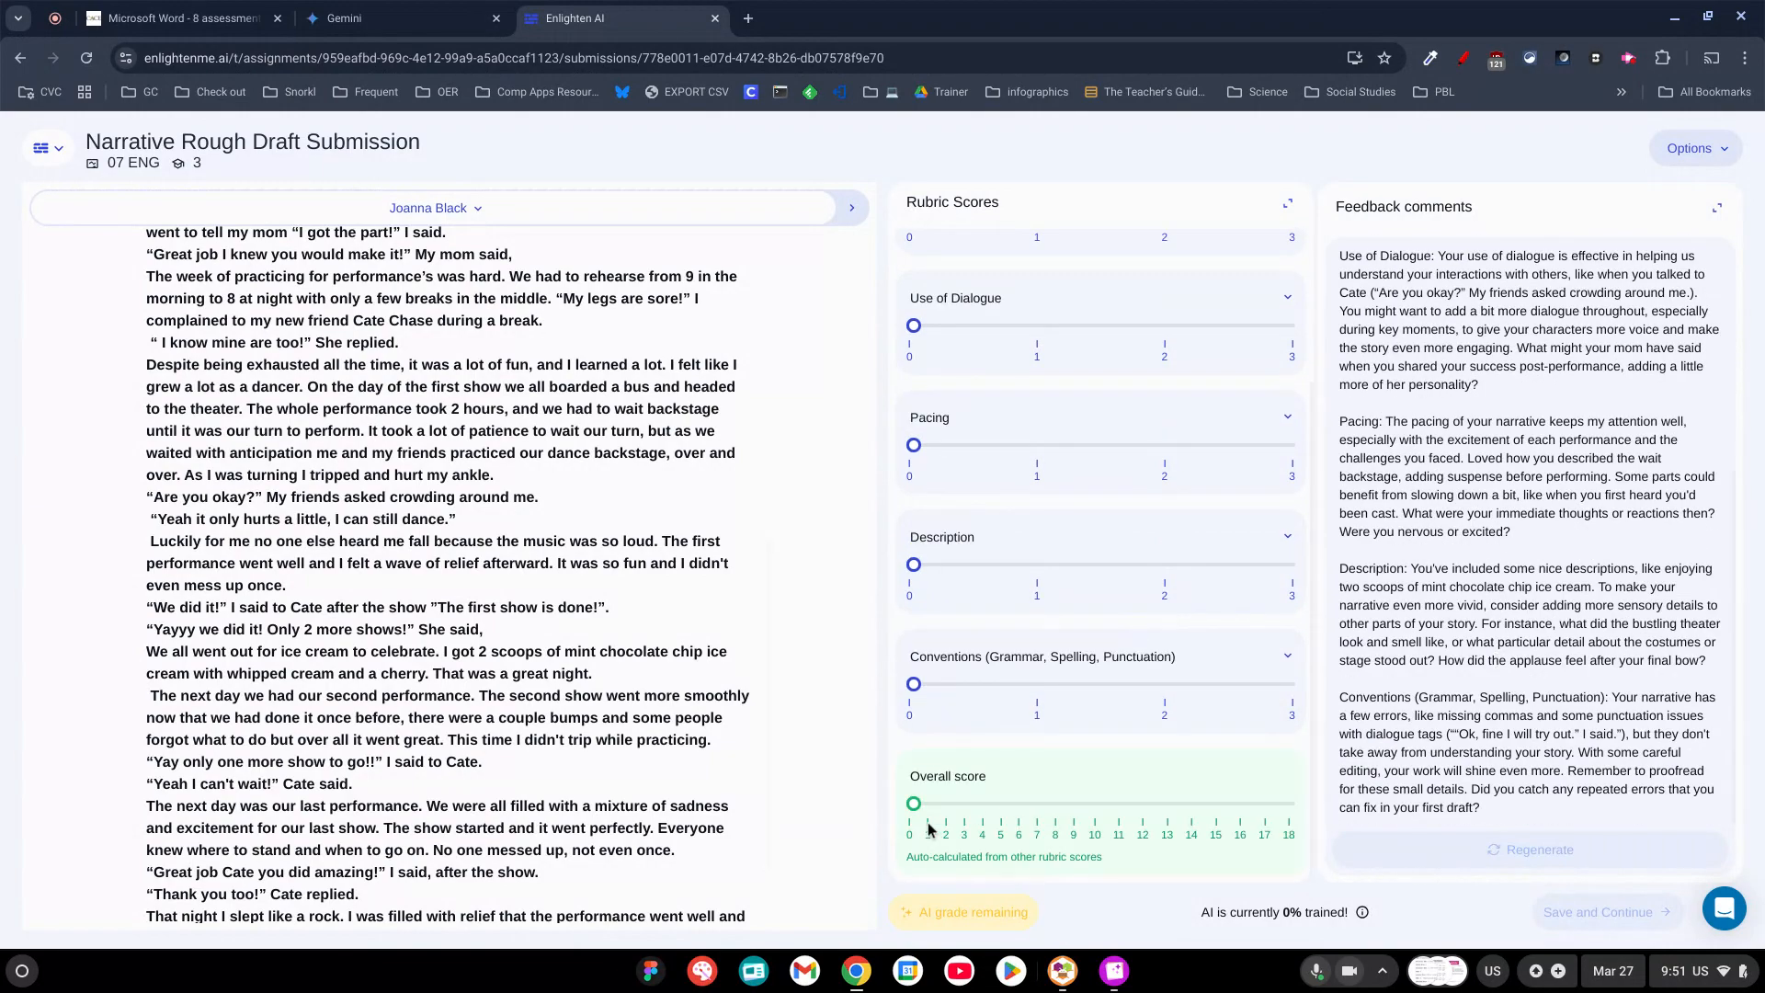
Score Content & Ideas, Organization, Use of Dialogue and Description 2 each, Pacing 1 and Conventions 3.
scroll(1044, 802, up, 2)
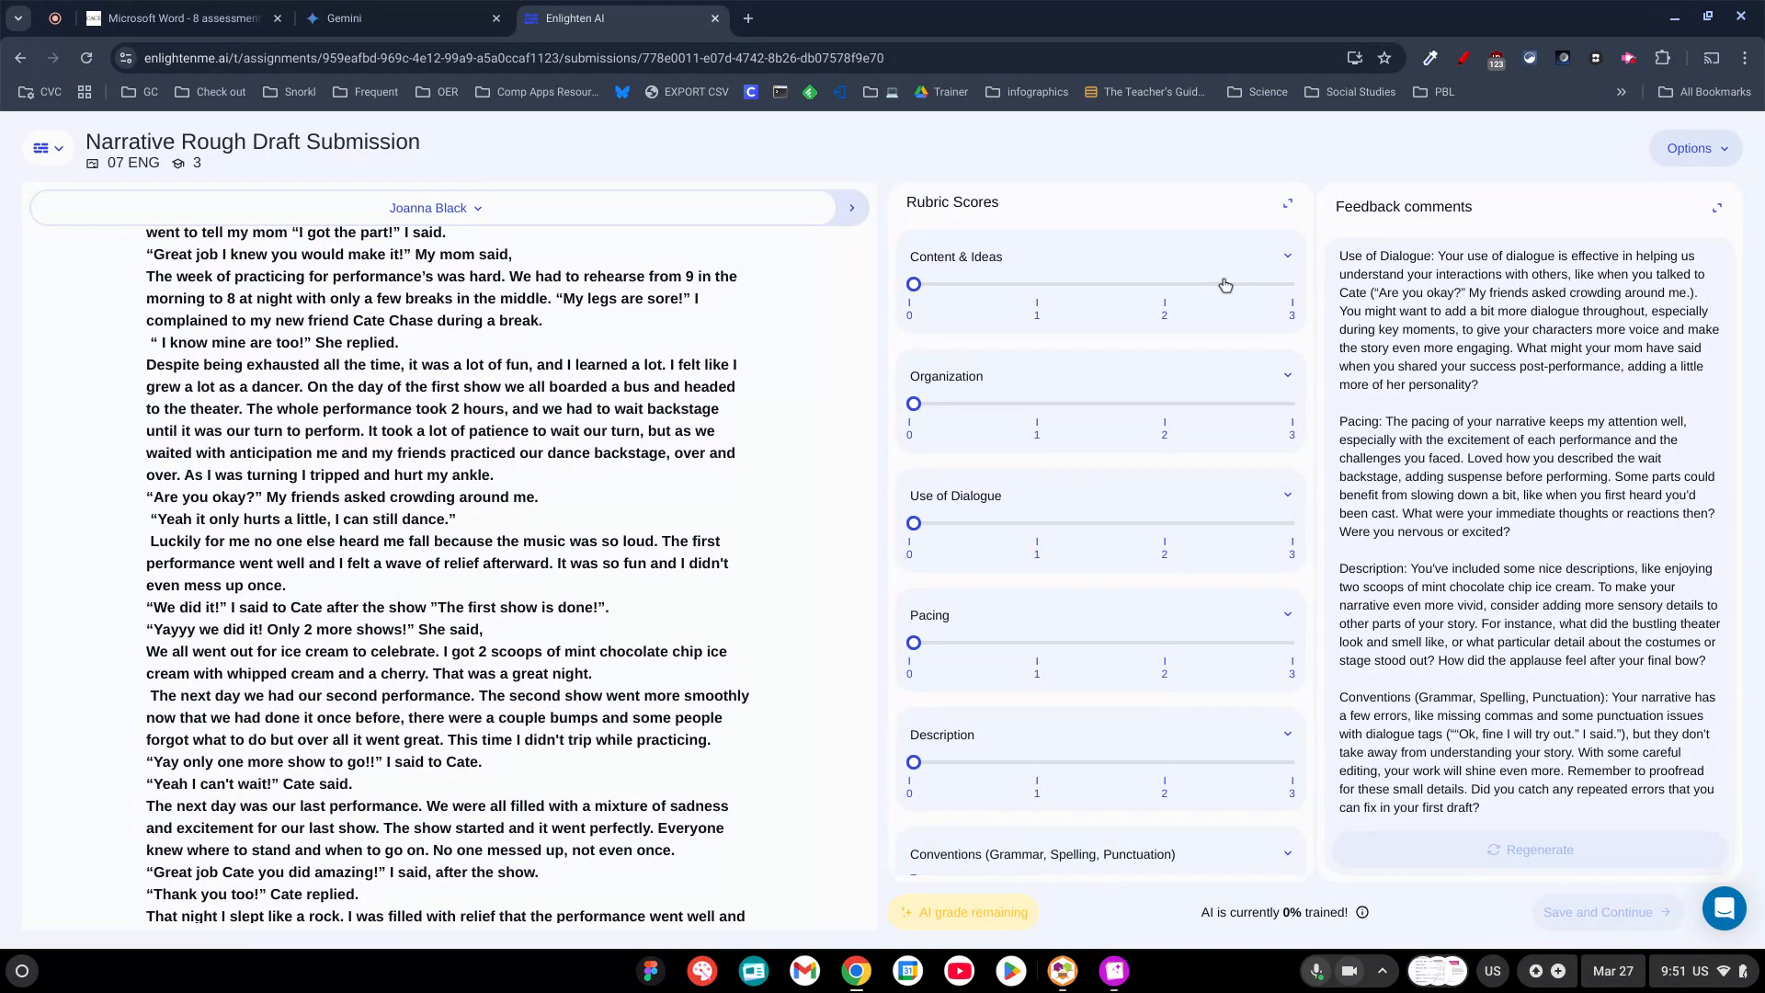
click(1165, 288)
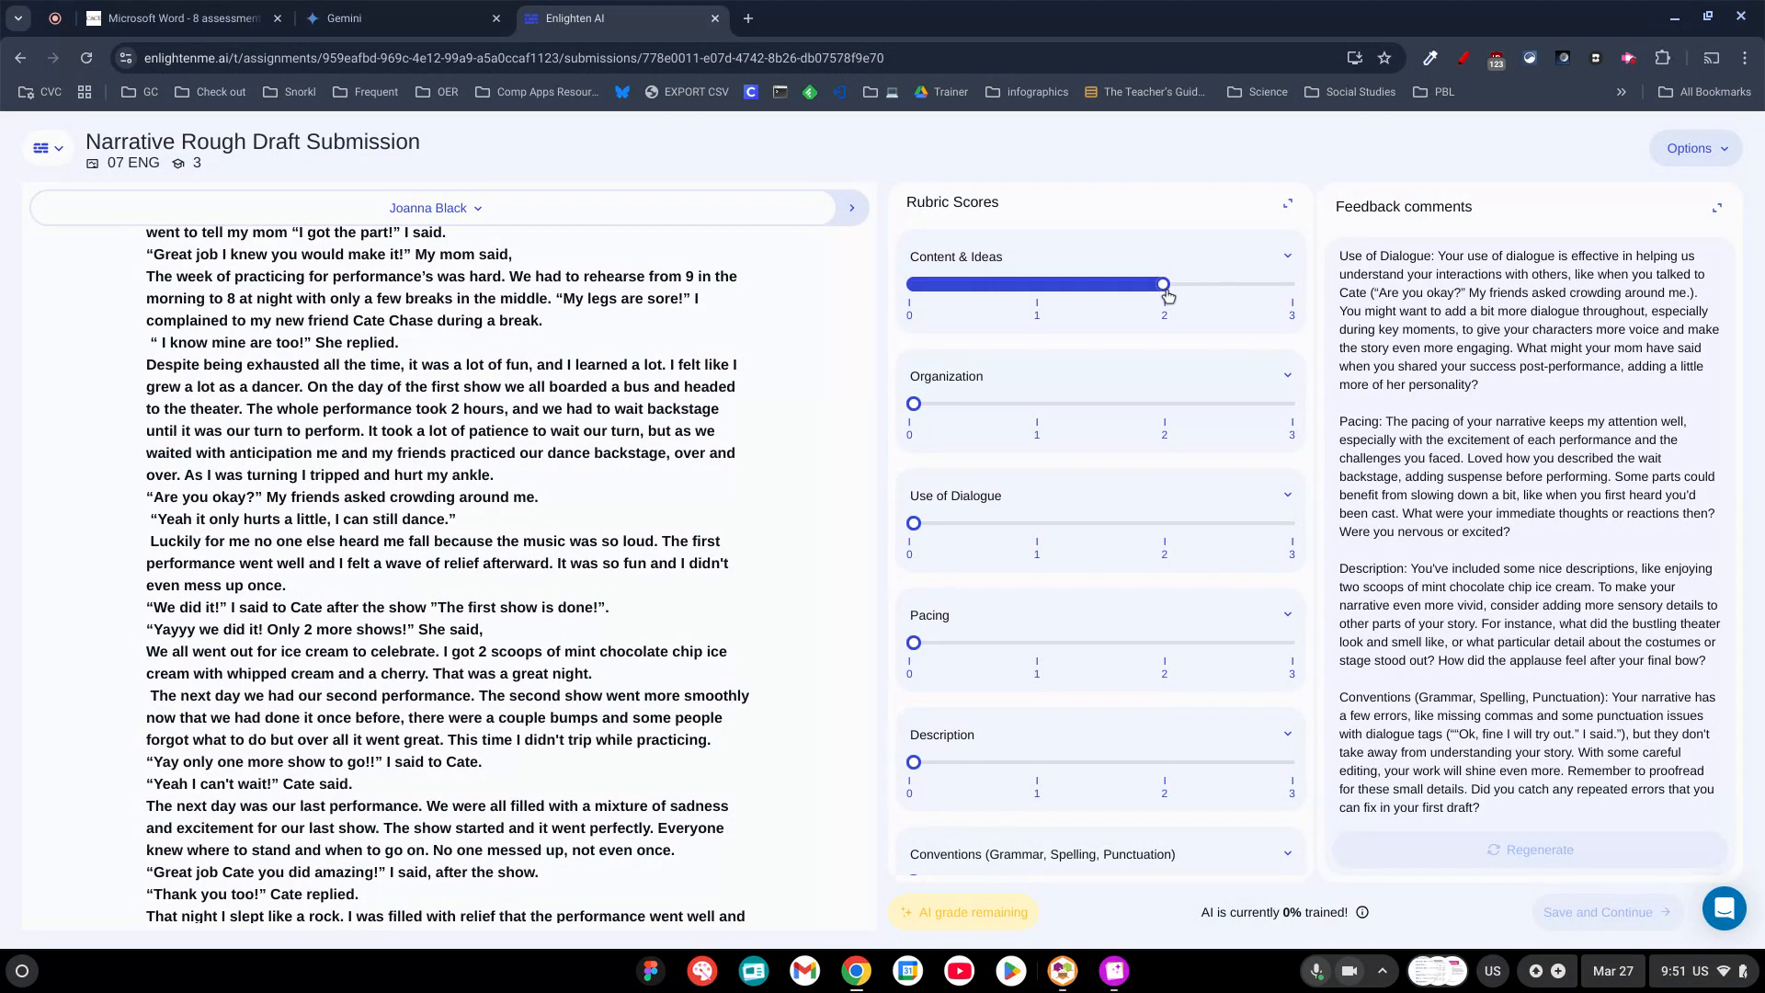
click(1167, 401)
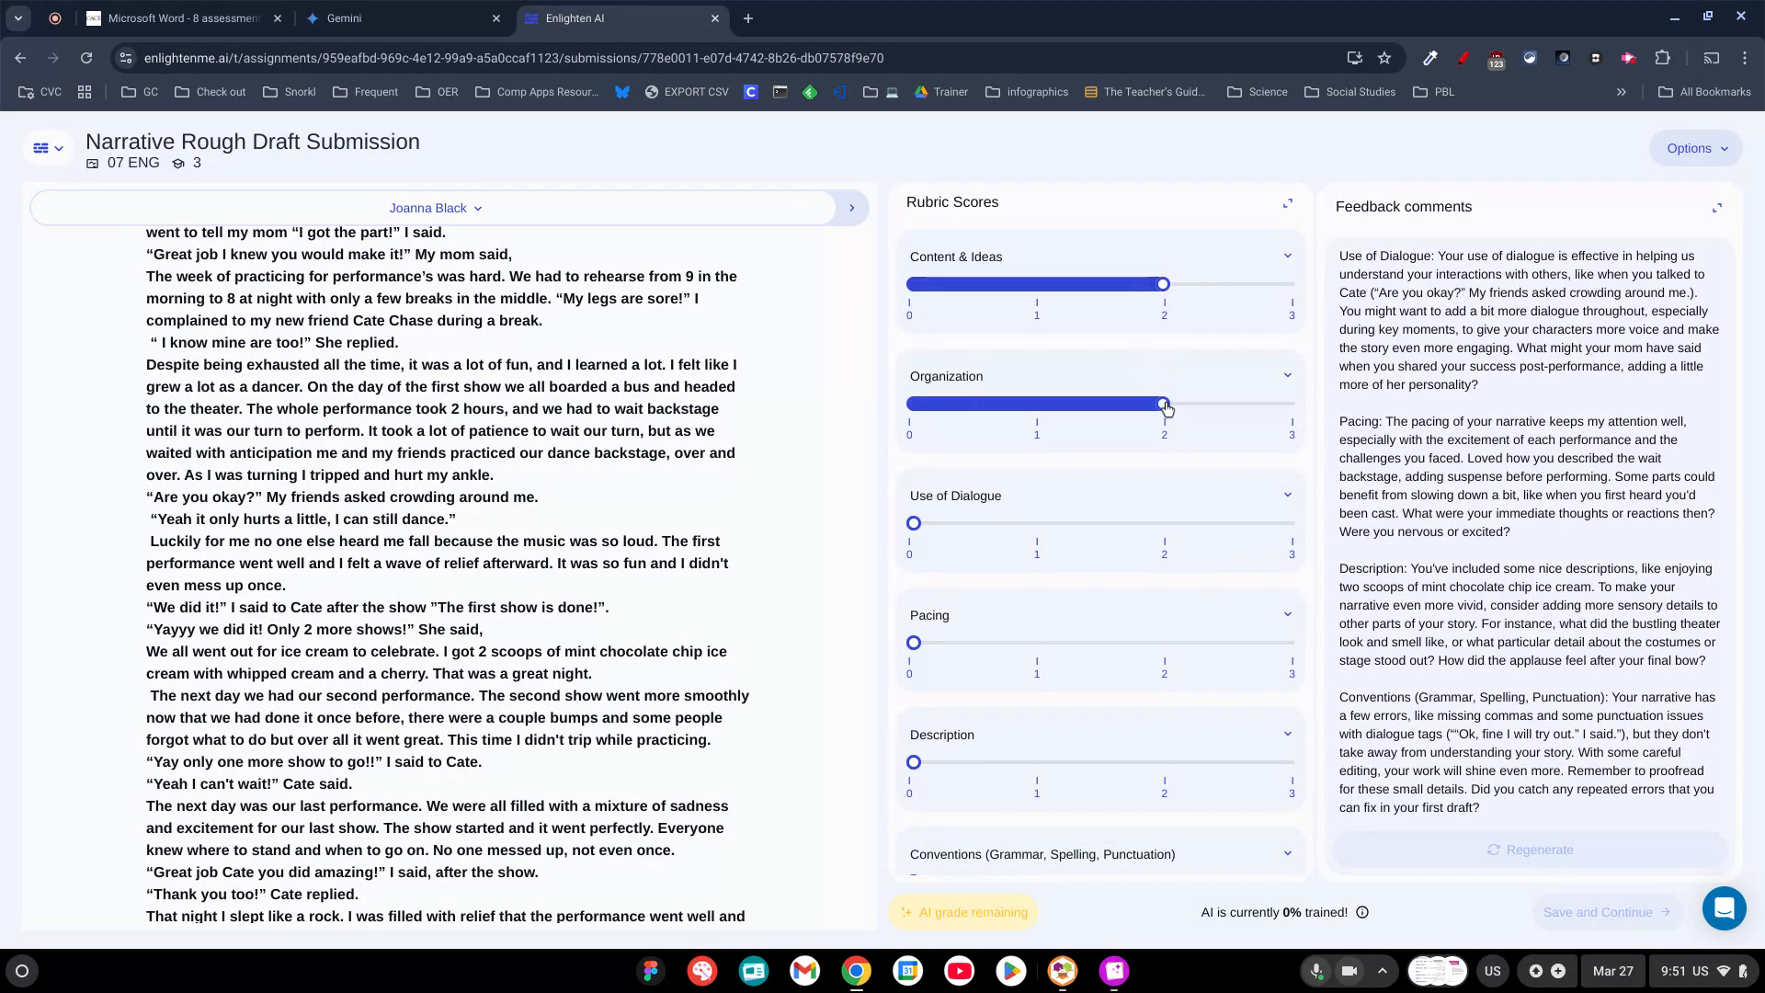
click(1167, 524)
click(1039, 644)
click(1165, 763)
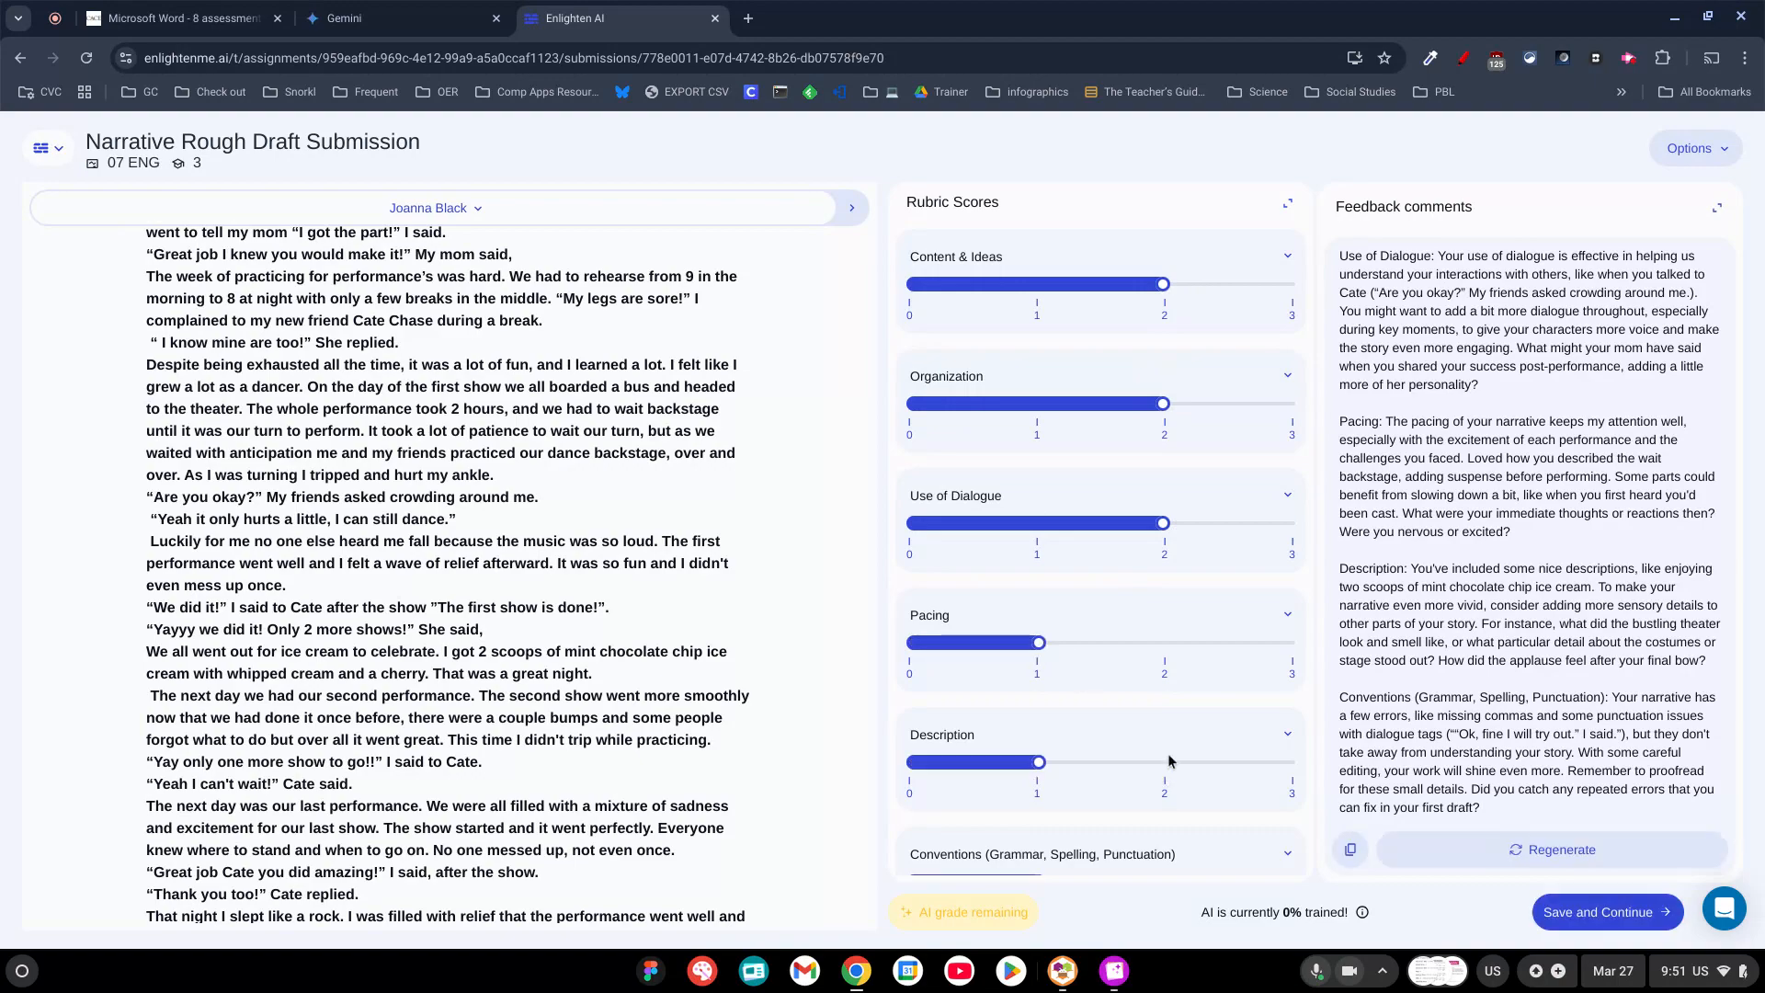
scroll(1170, 761, down, 2)
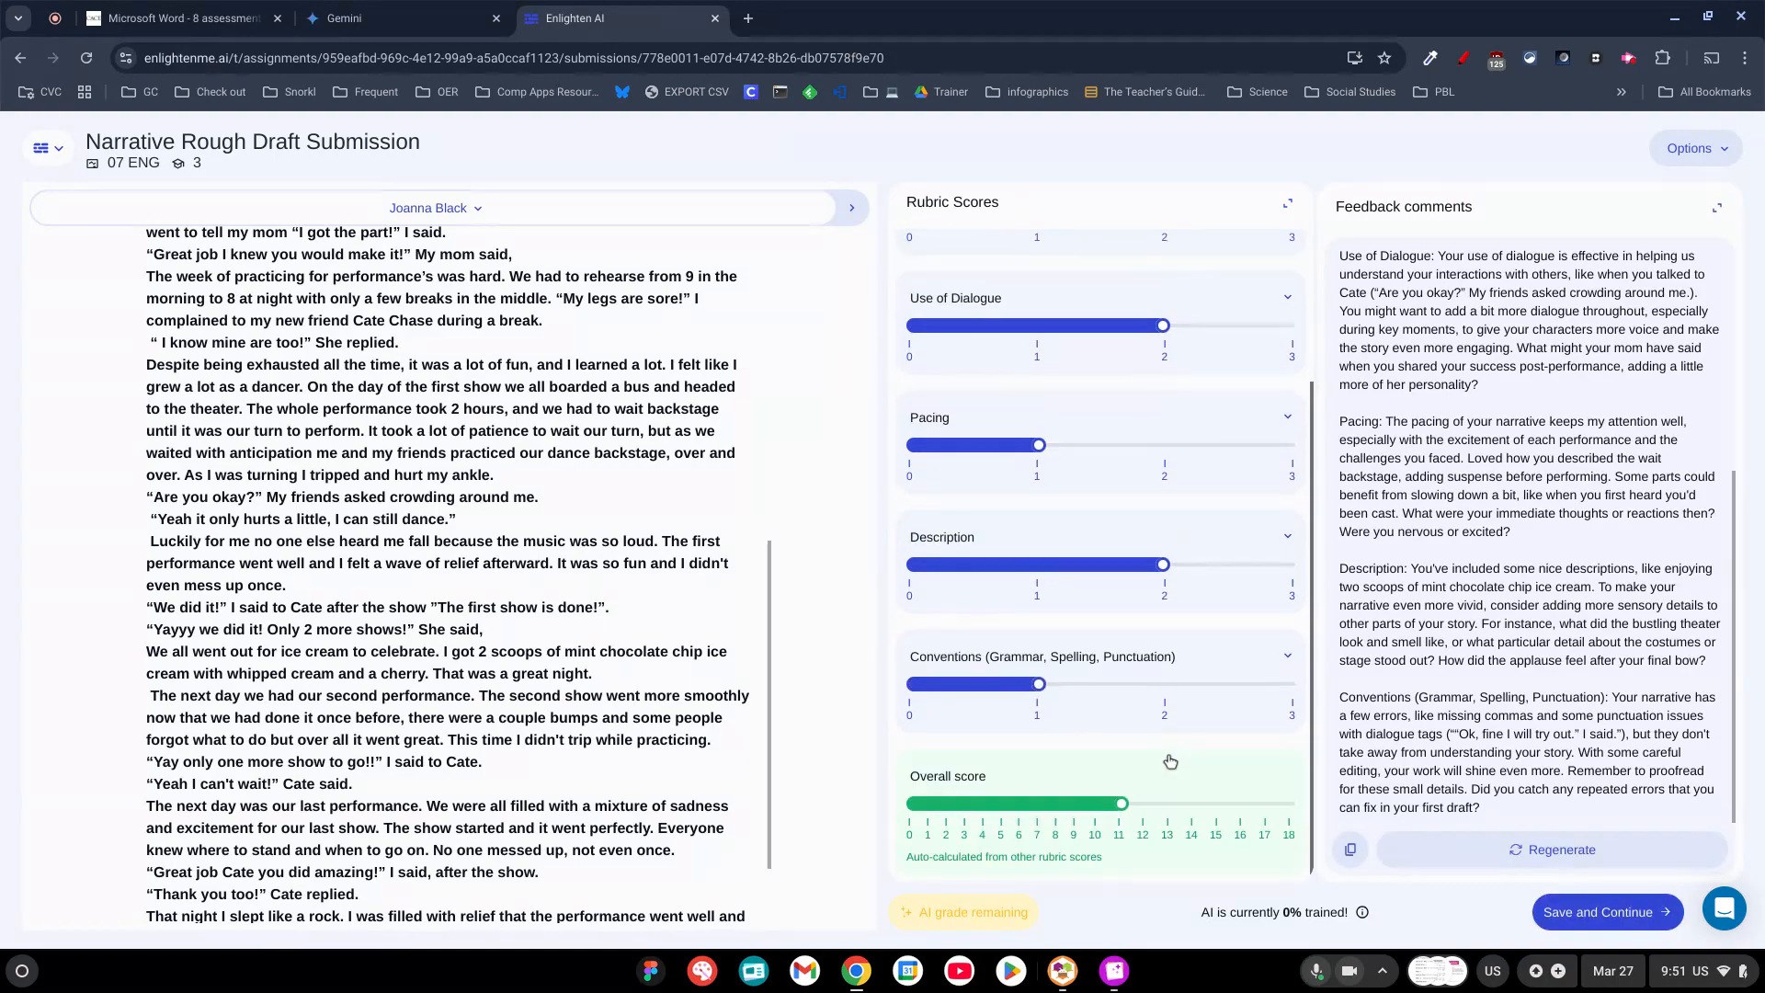
click(1290, 684)
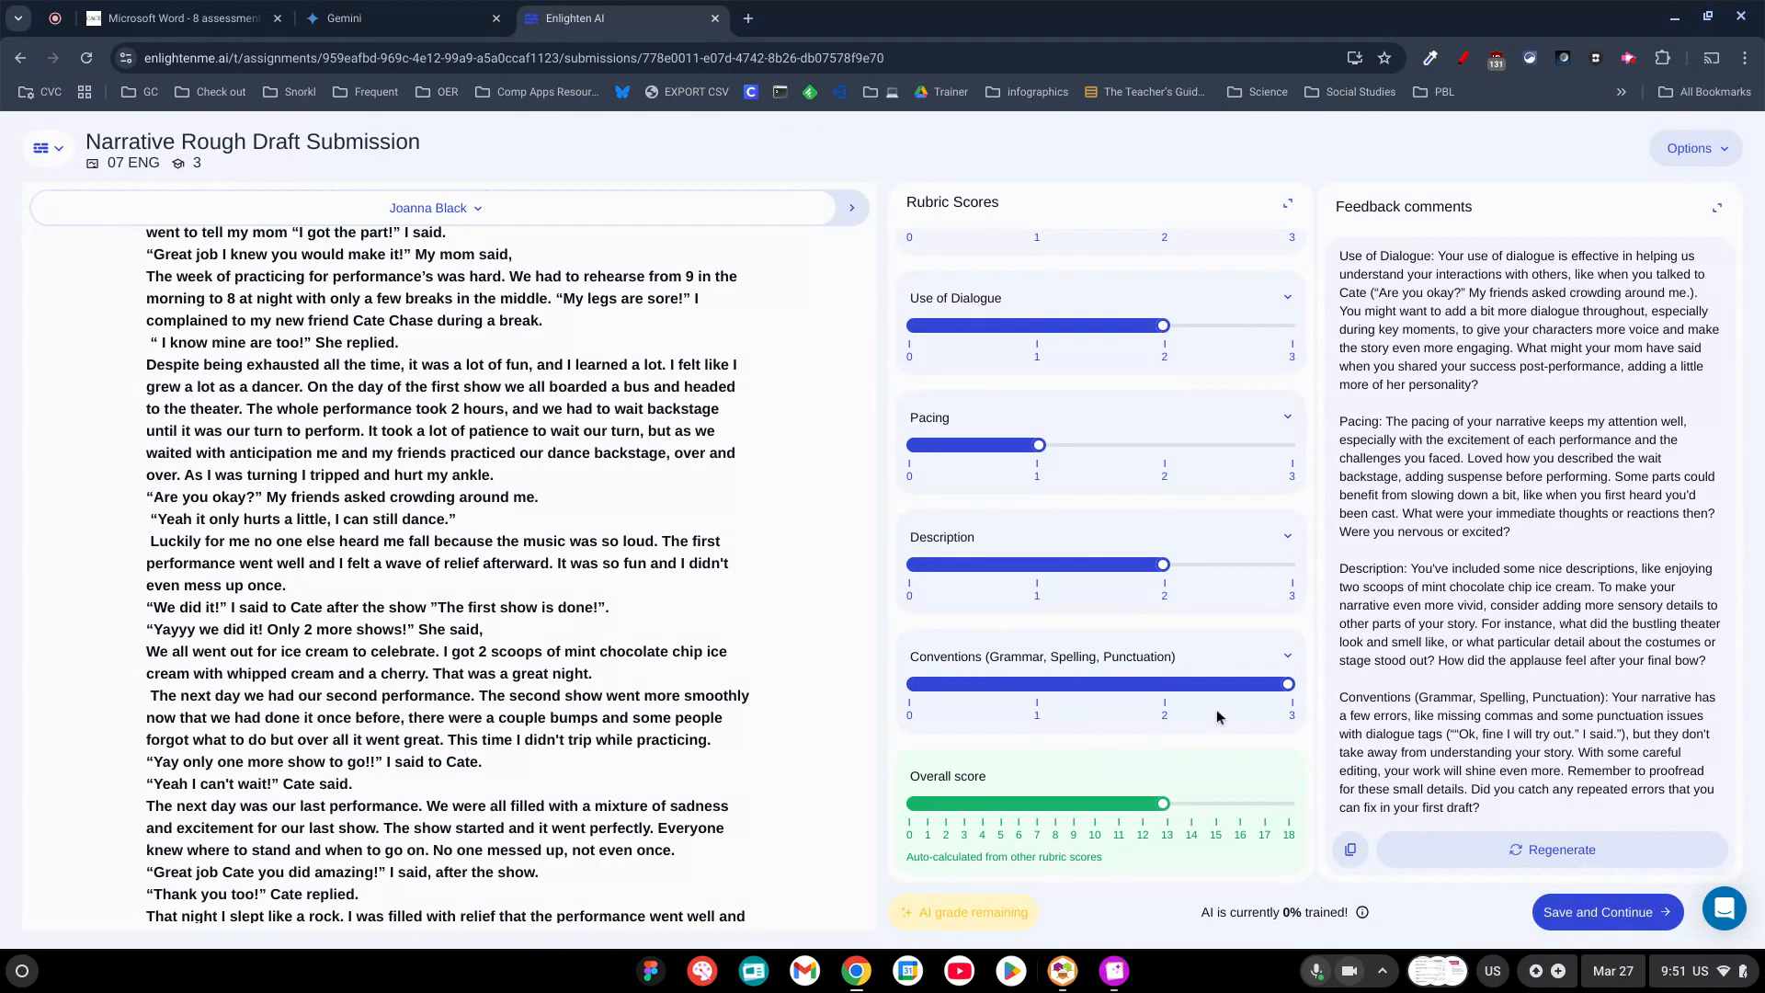
Review the first student's feedback comments in the expanded view, save the grade and continue to the next submission.
click(1600, 821)
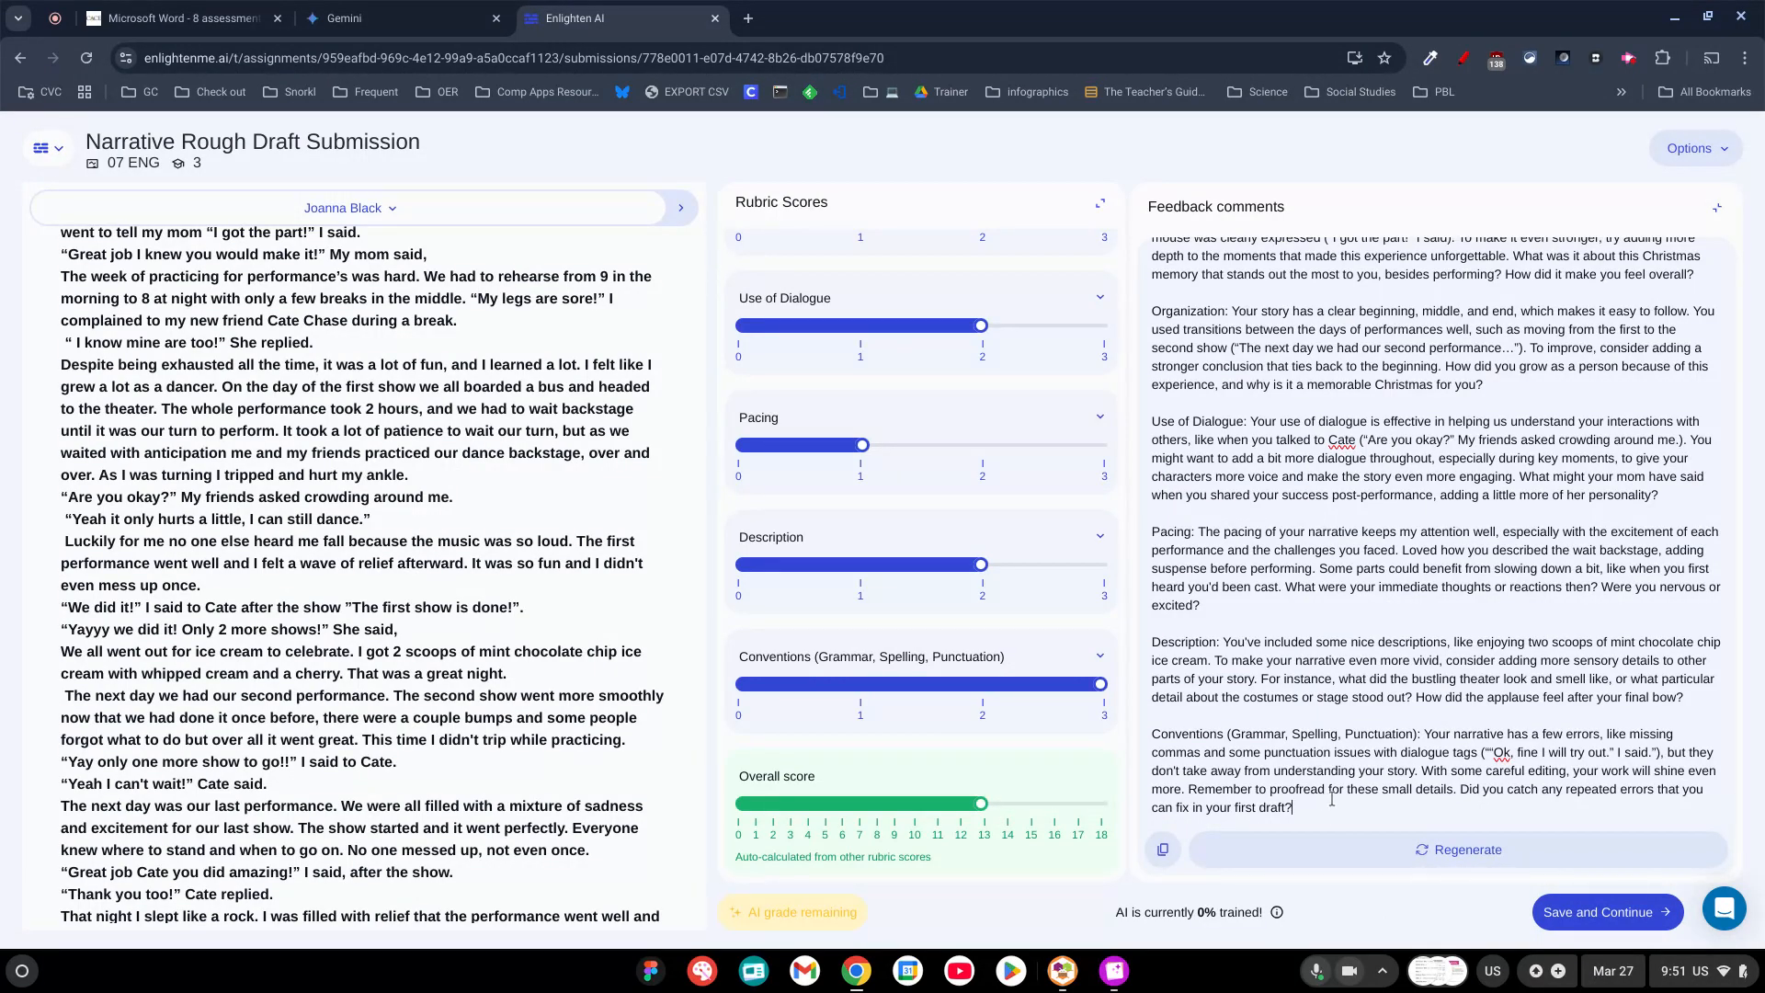
scroll(1342, 716, up, 2)
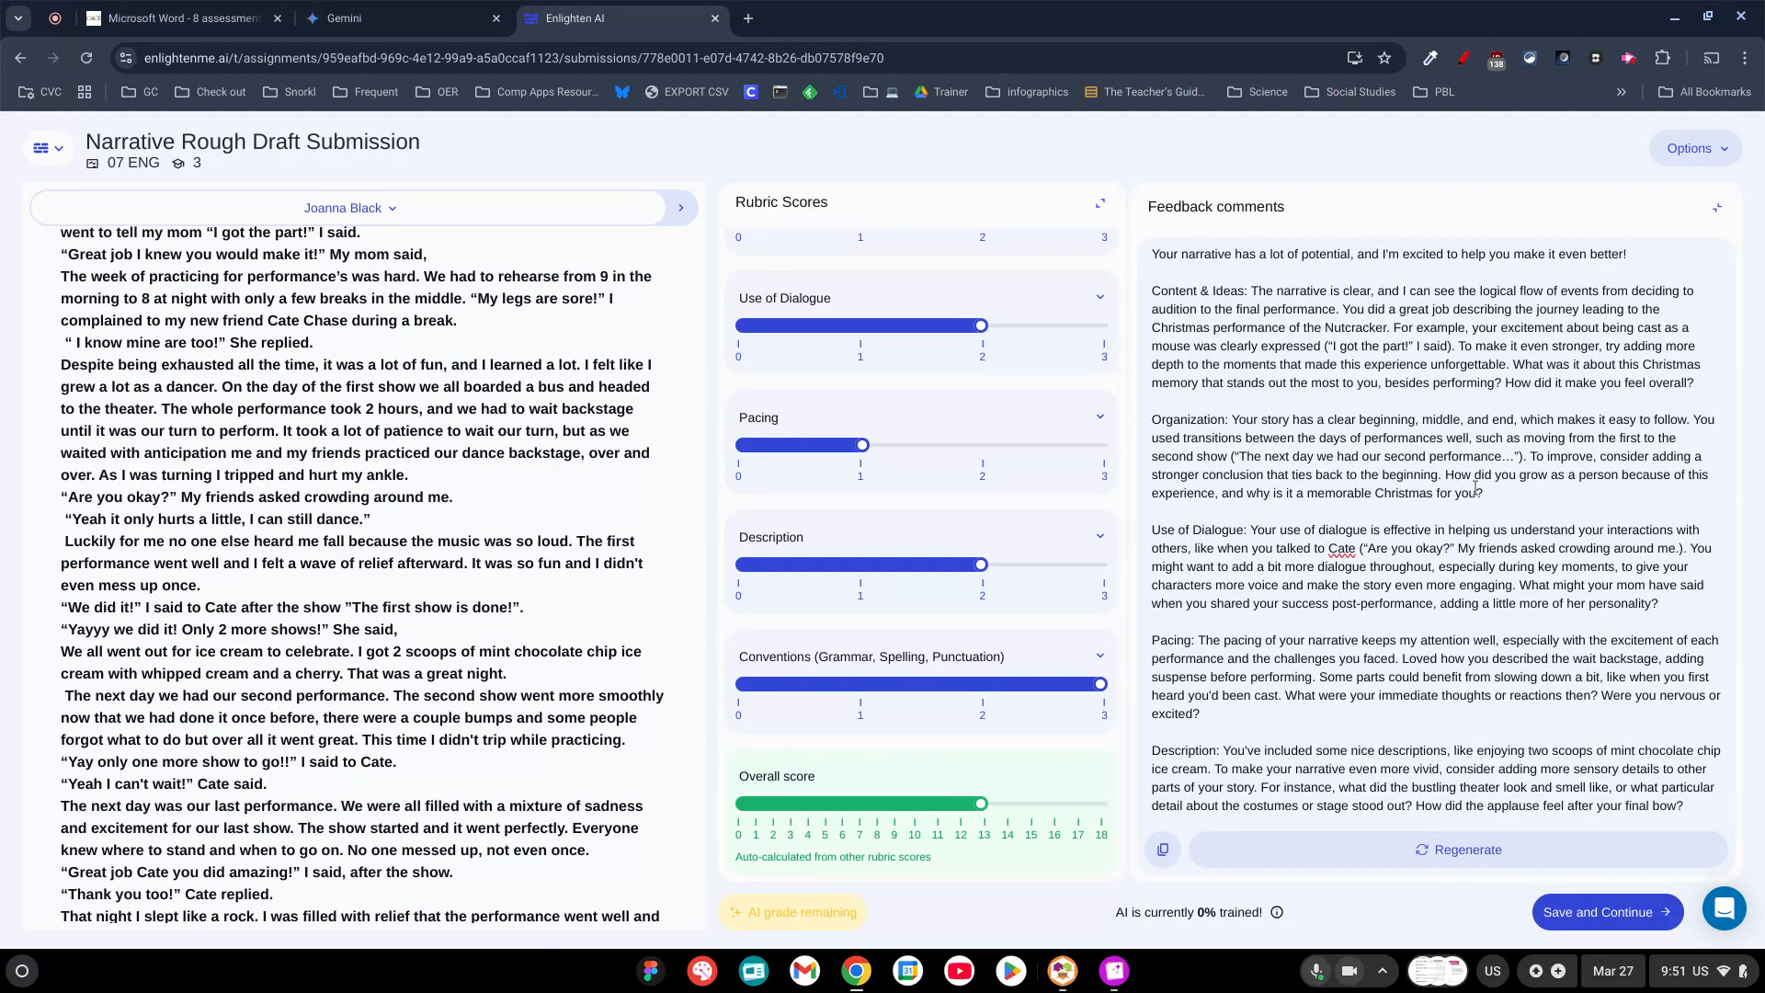
scroll(1453, 595, down, 2)
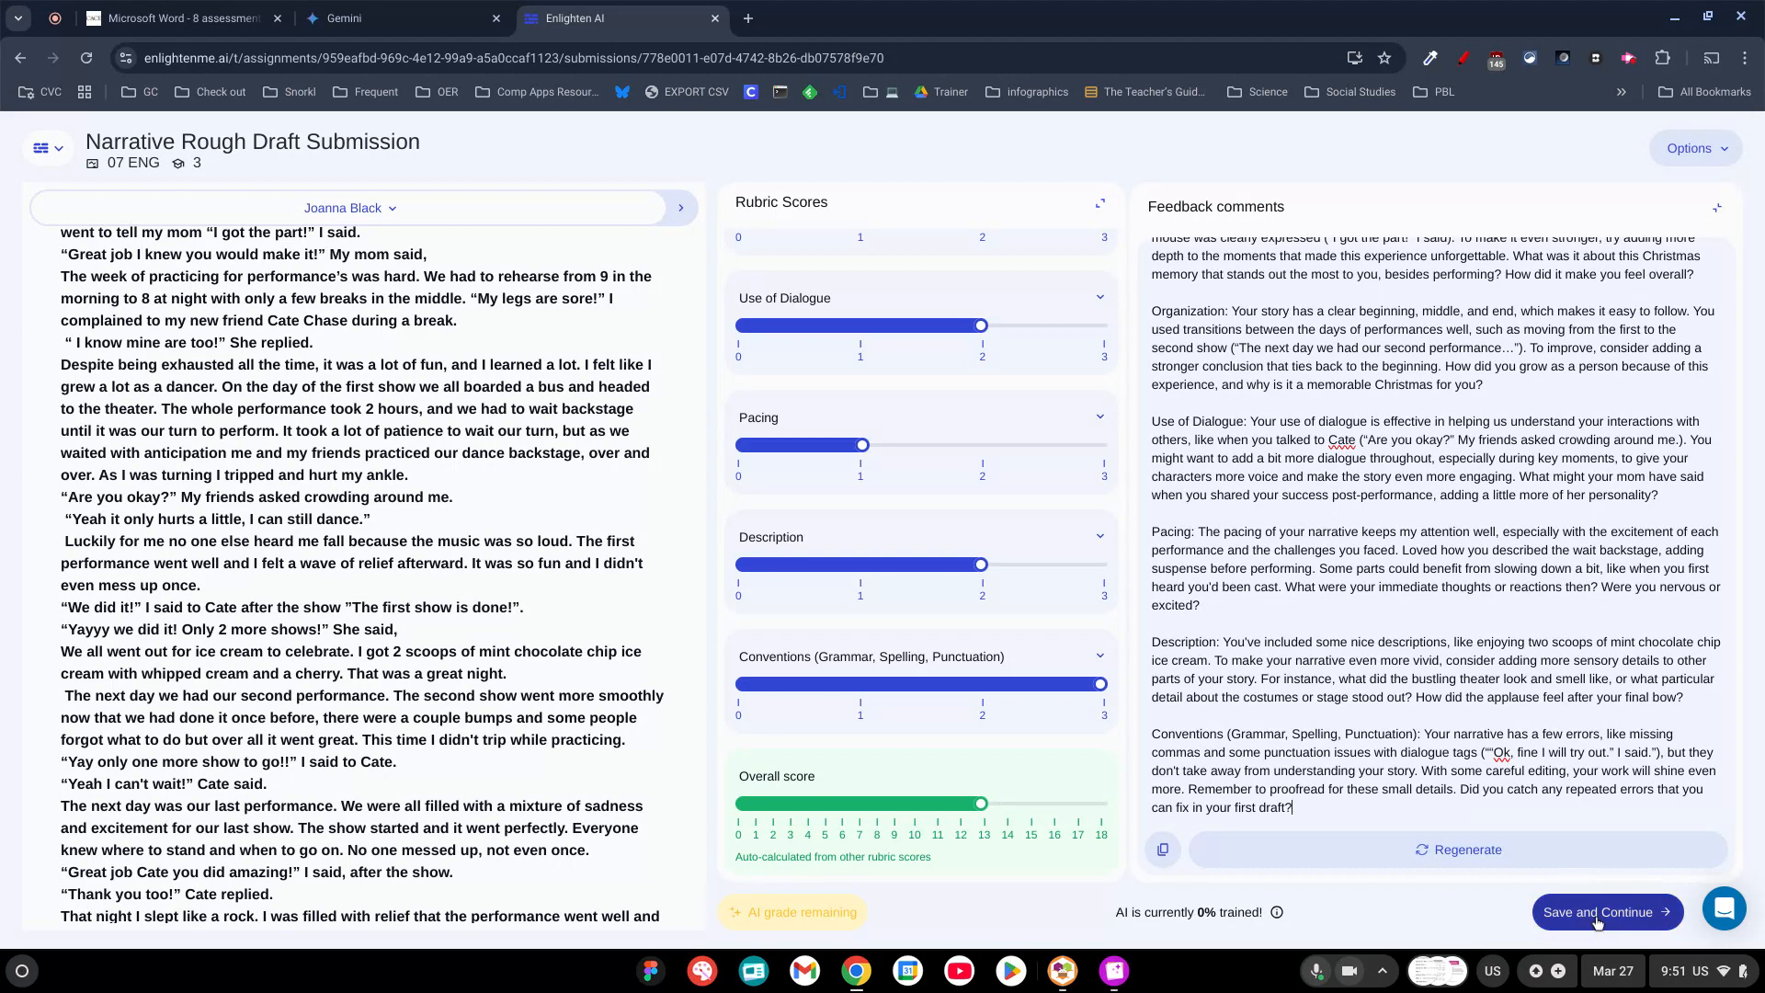
click(1604, 912)
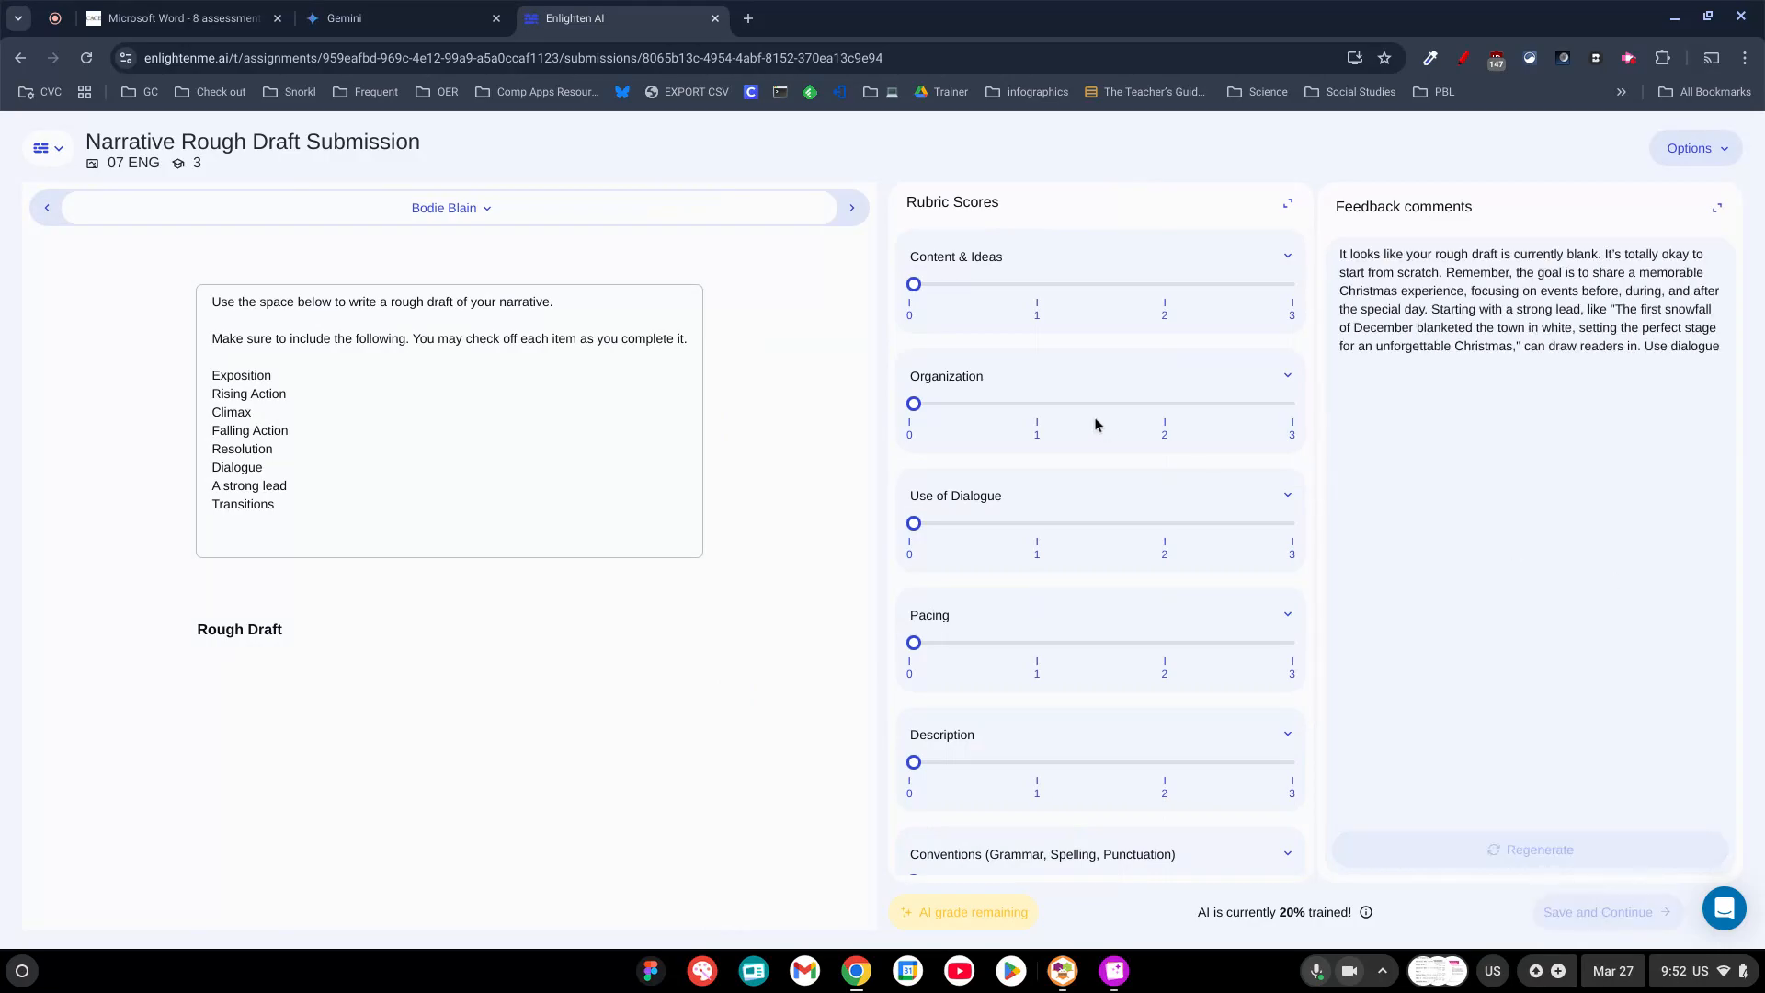
Check the third student's rubric scores and feedback in the expanded view, save them and continue to the next submission.
click(1627, 57)
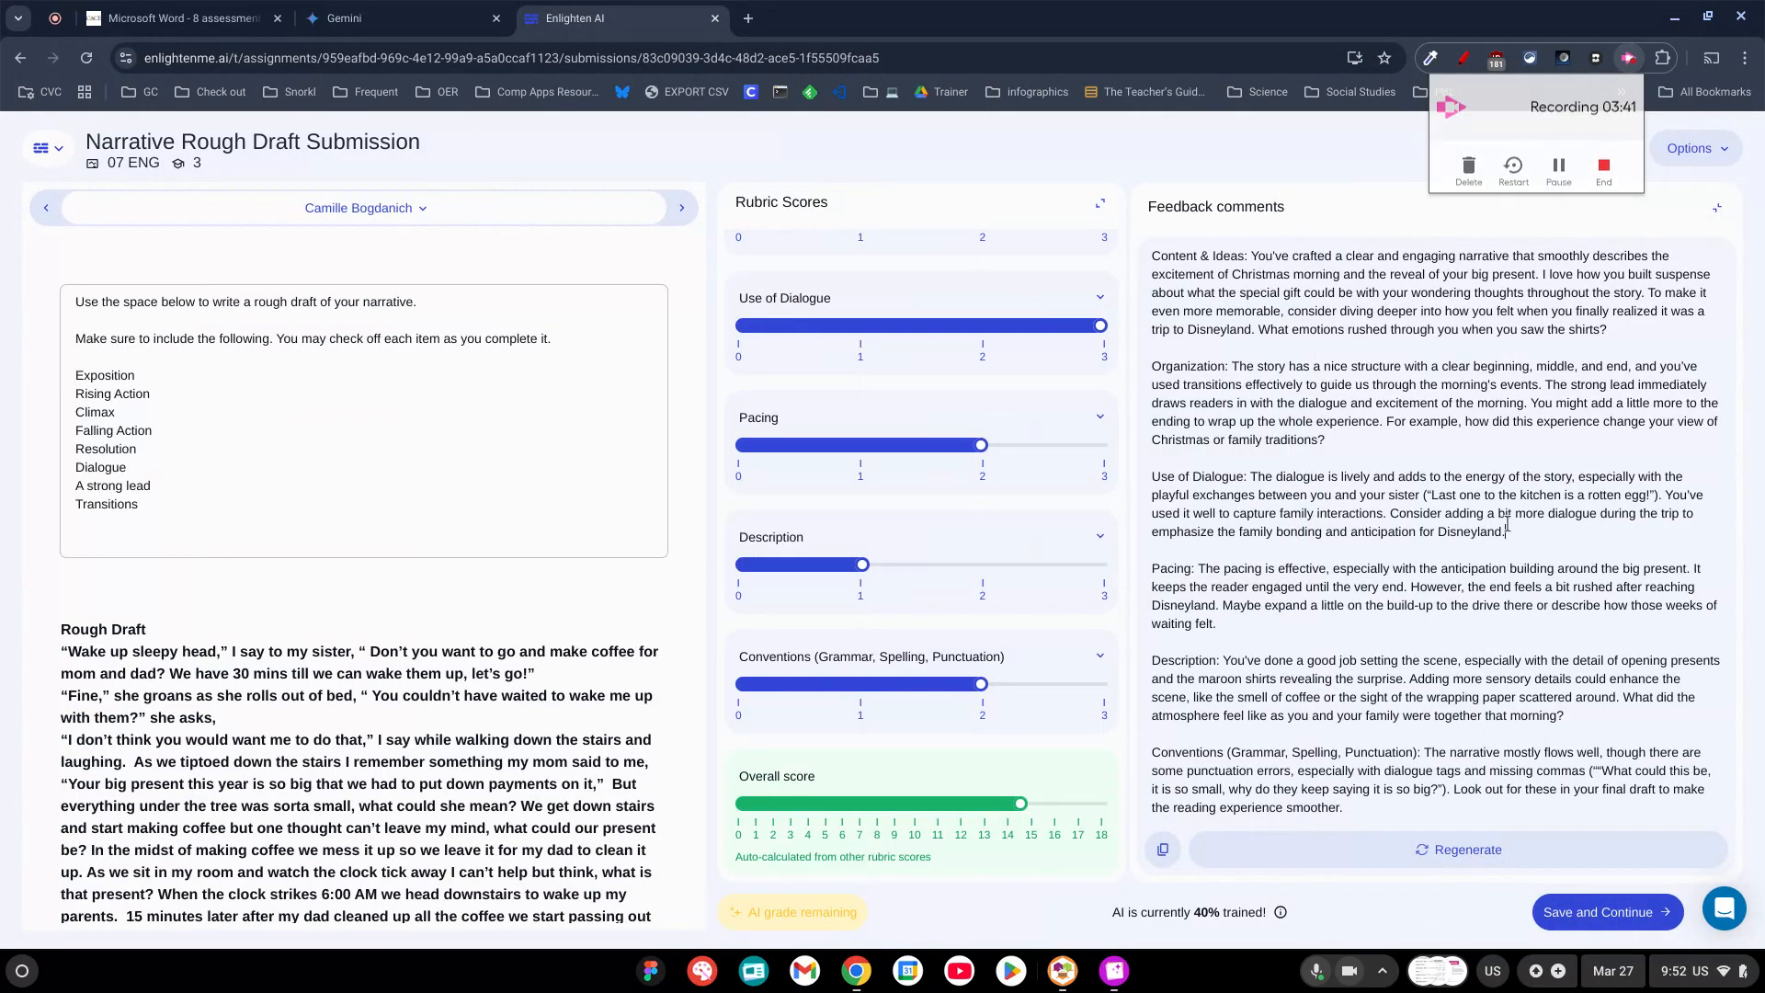
click(1507, 528)
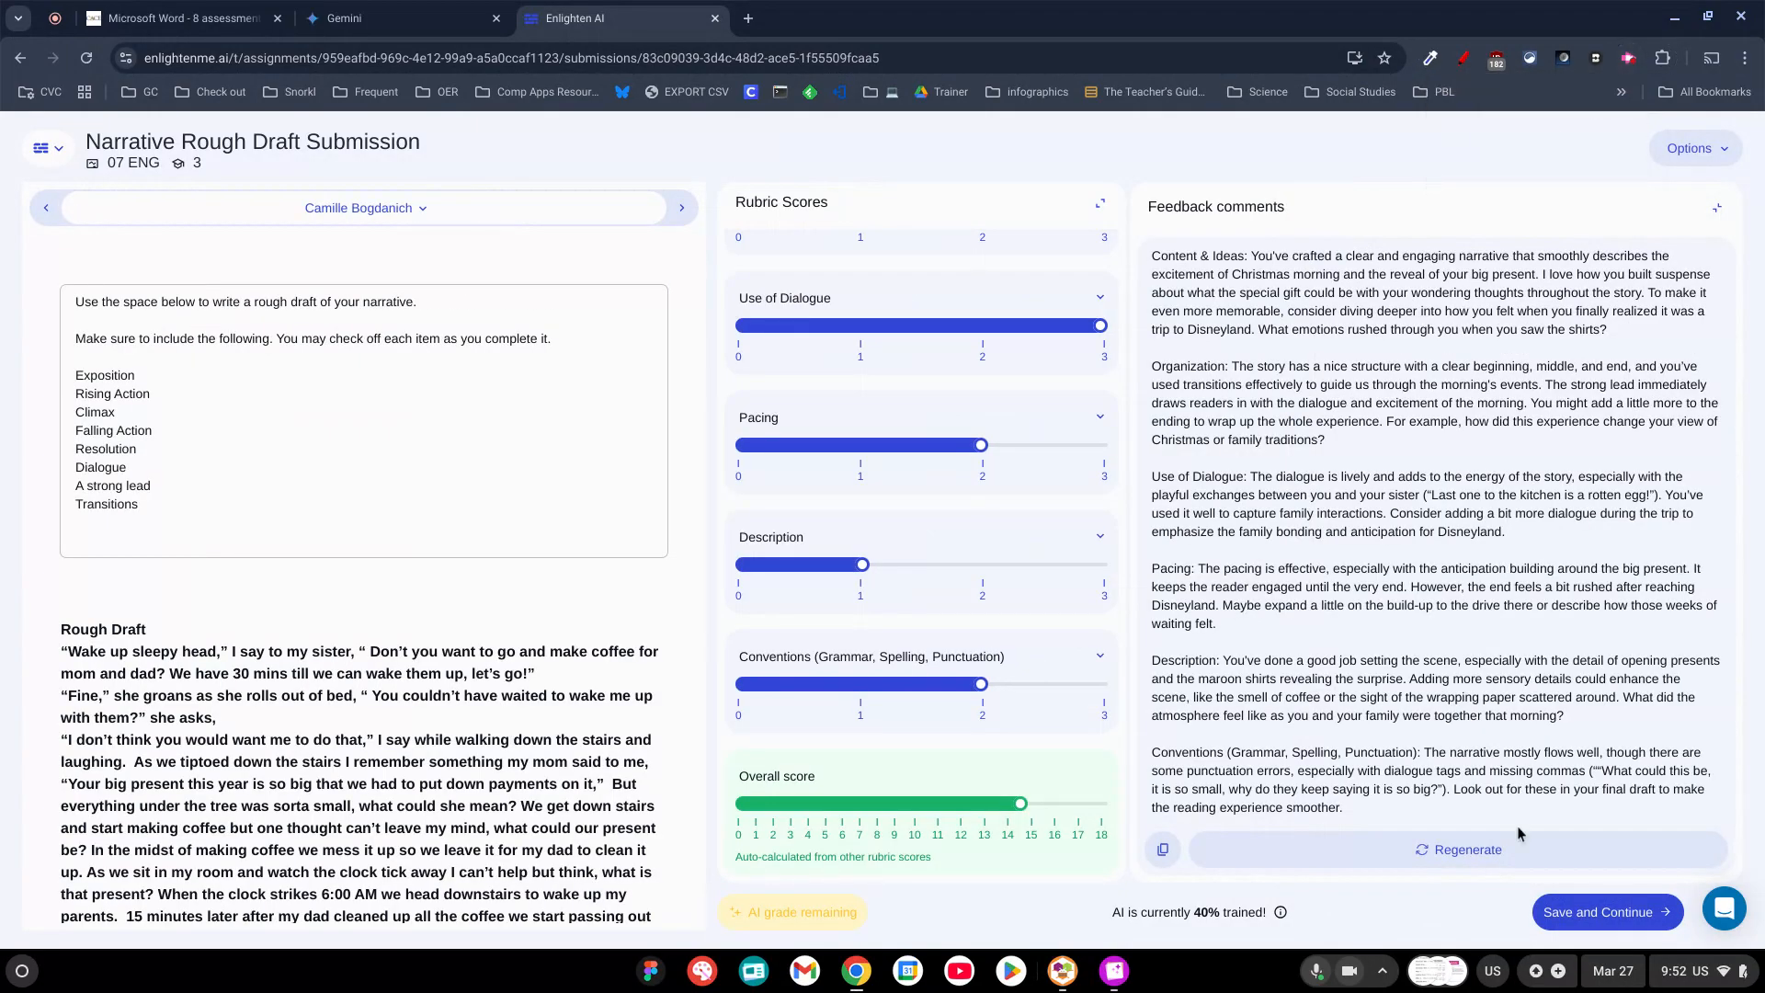
click(1620, 910)
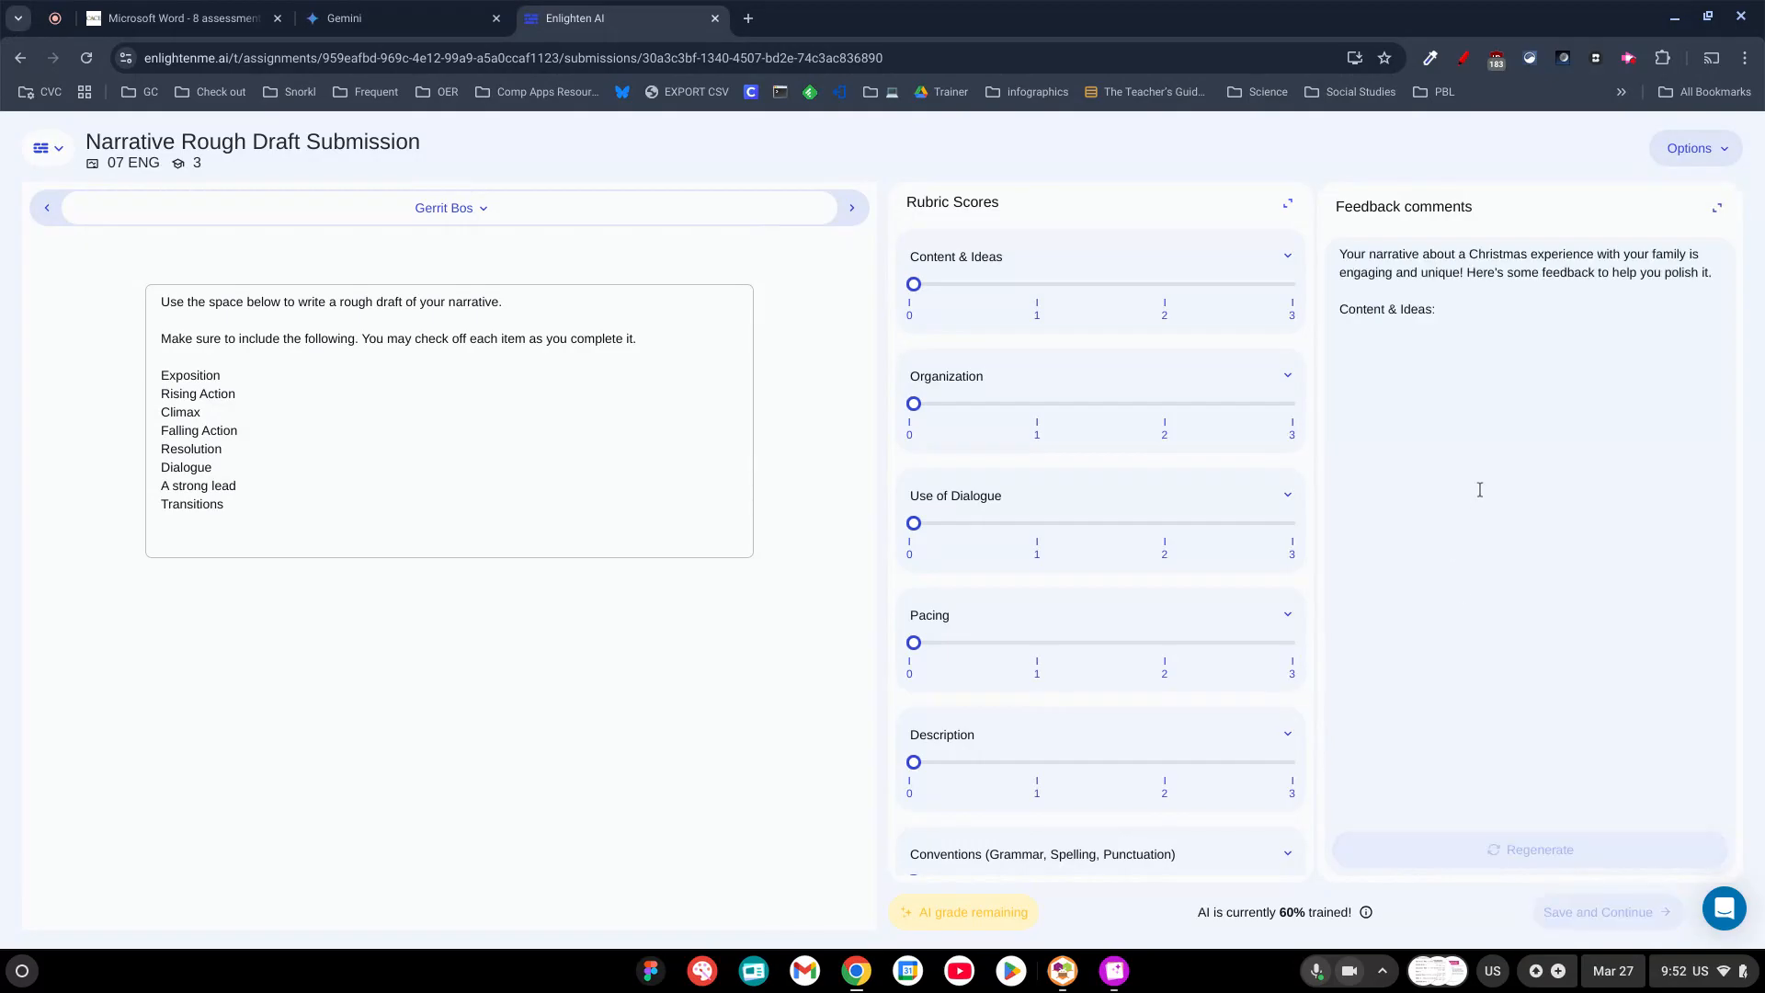
Review the fourth student's feedback comments and rubric scores of 2 in each category, save them and continue.
click(1628, 57)
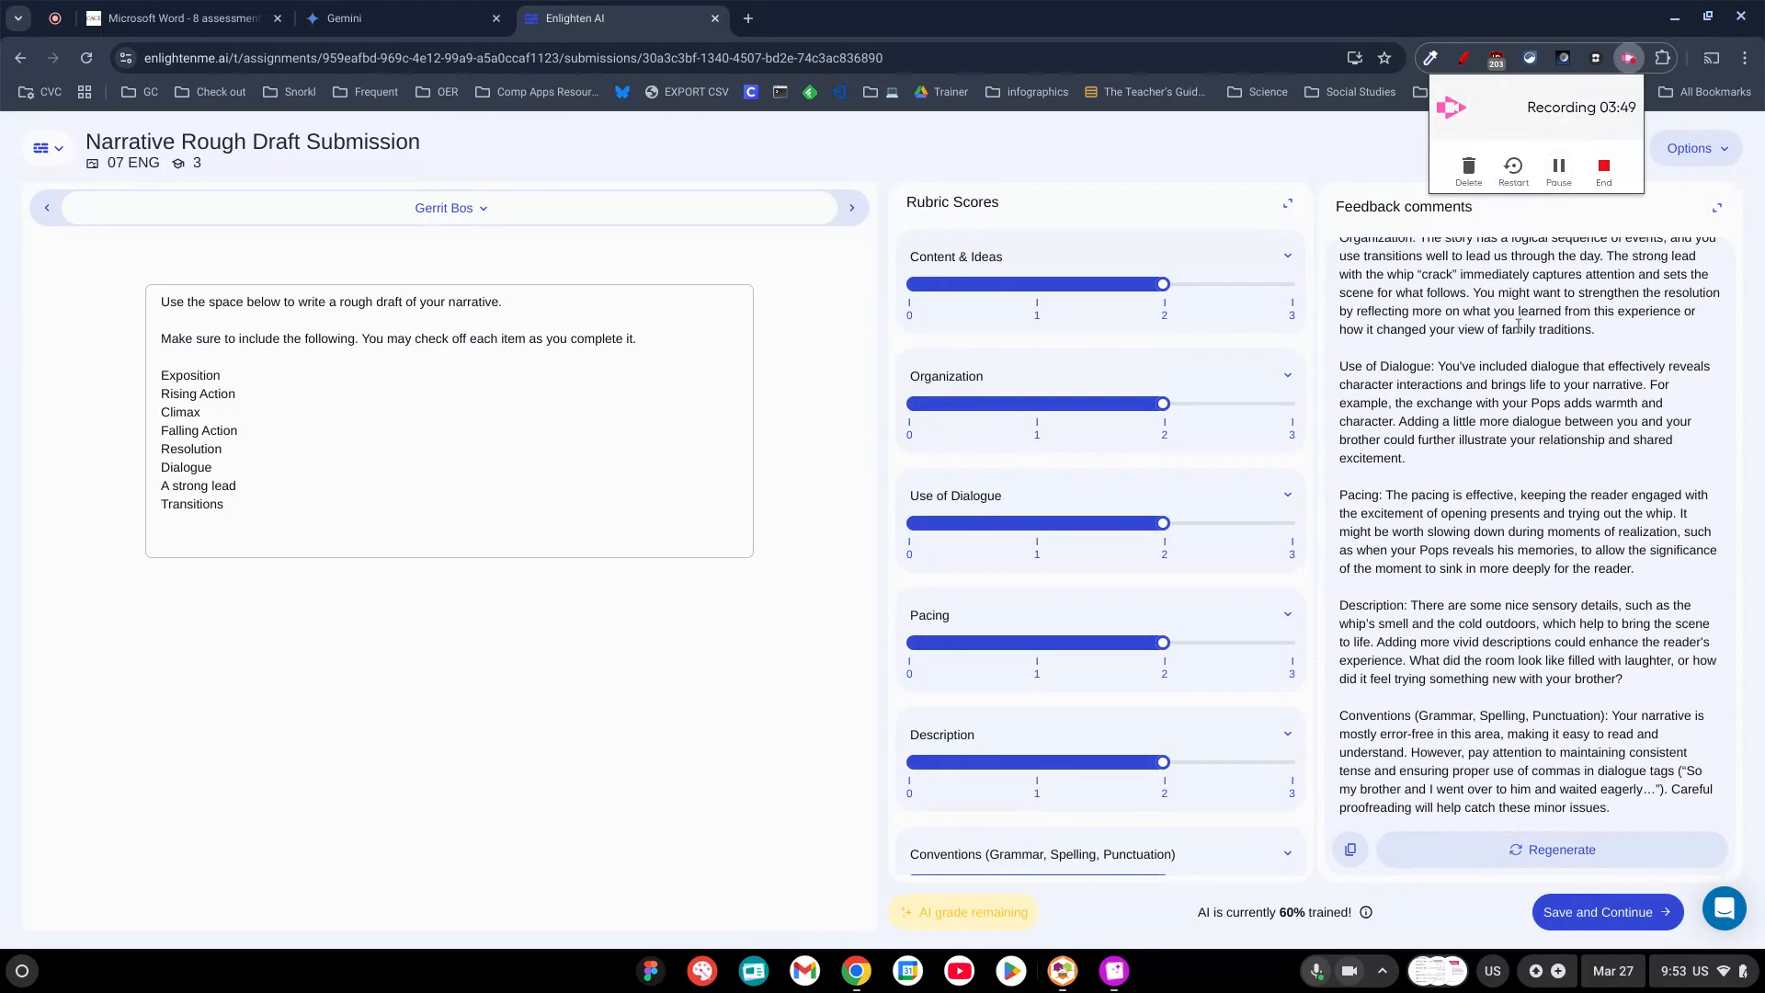
scroll(1142, 355, down, 2)
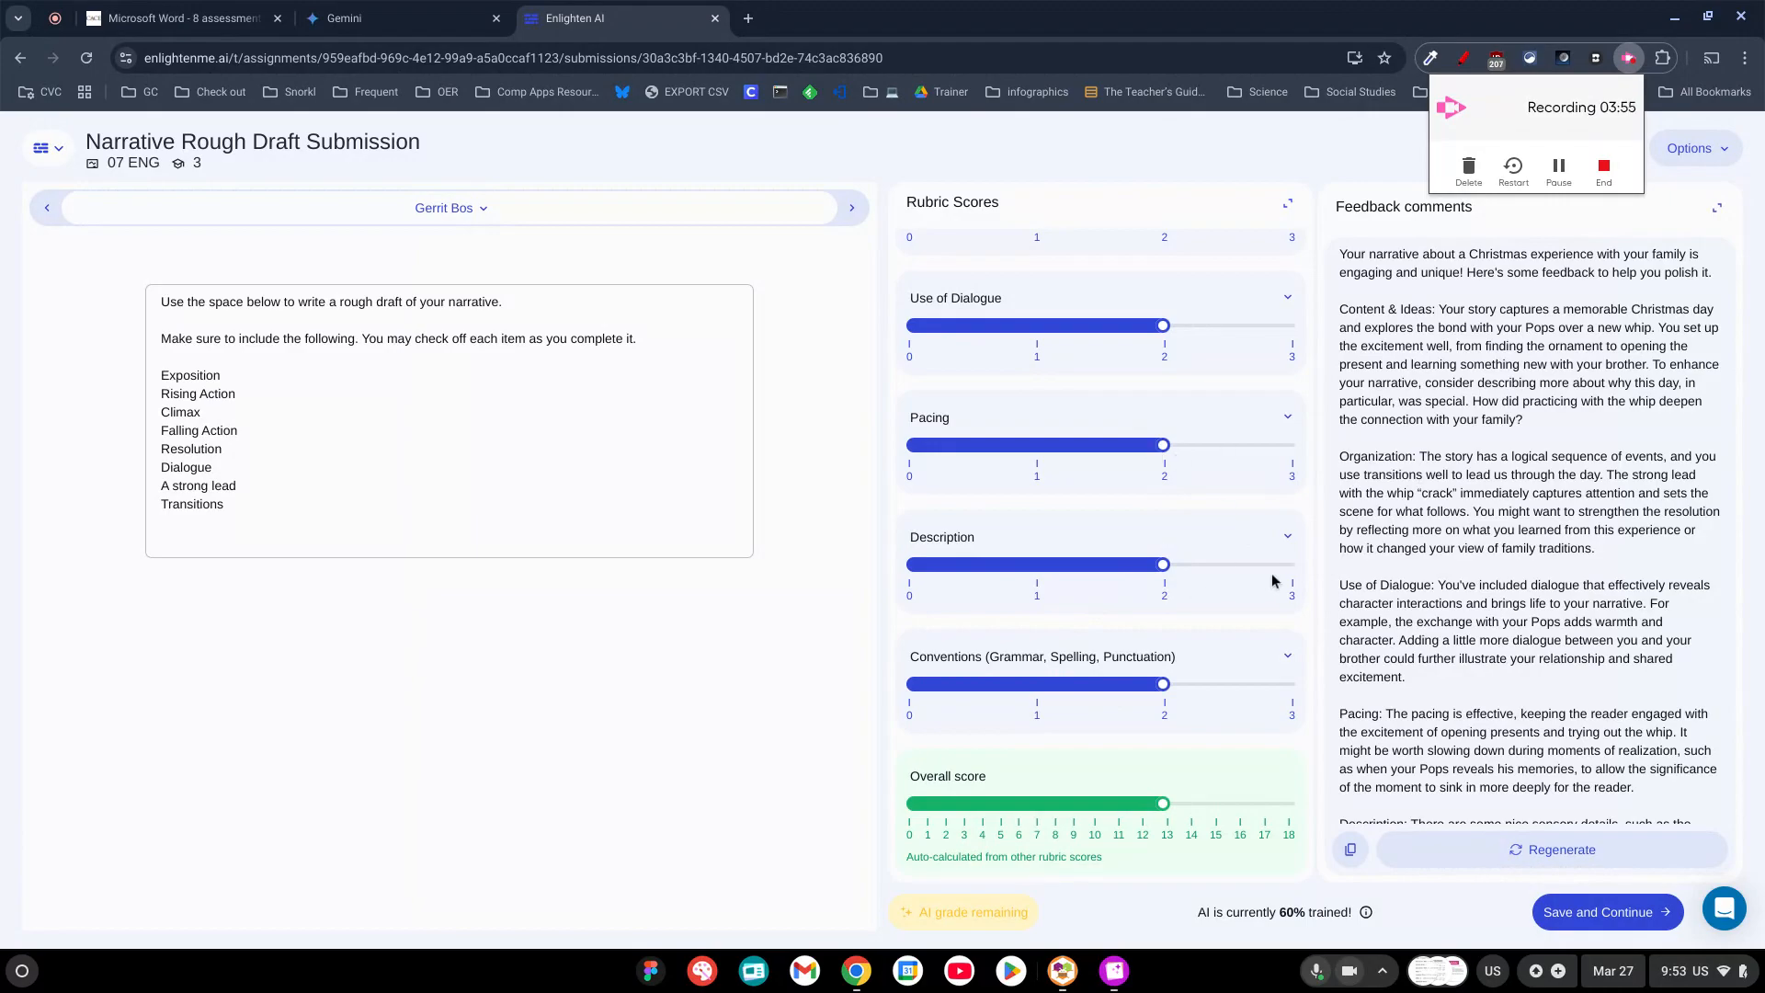
click(1581, 914)
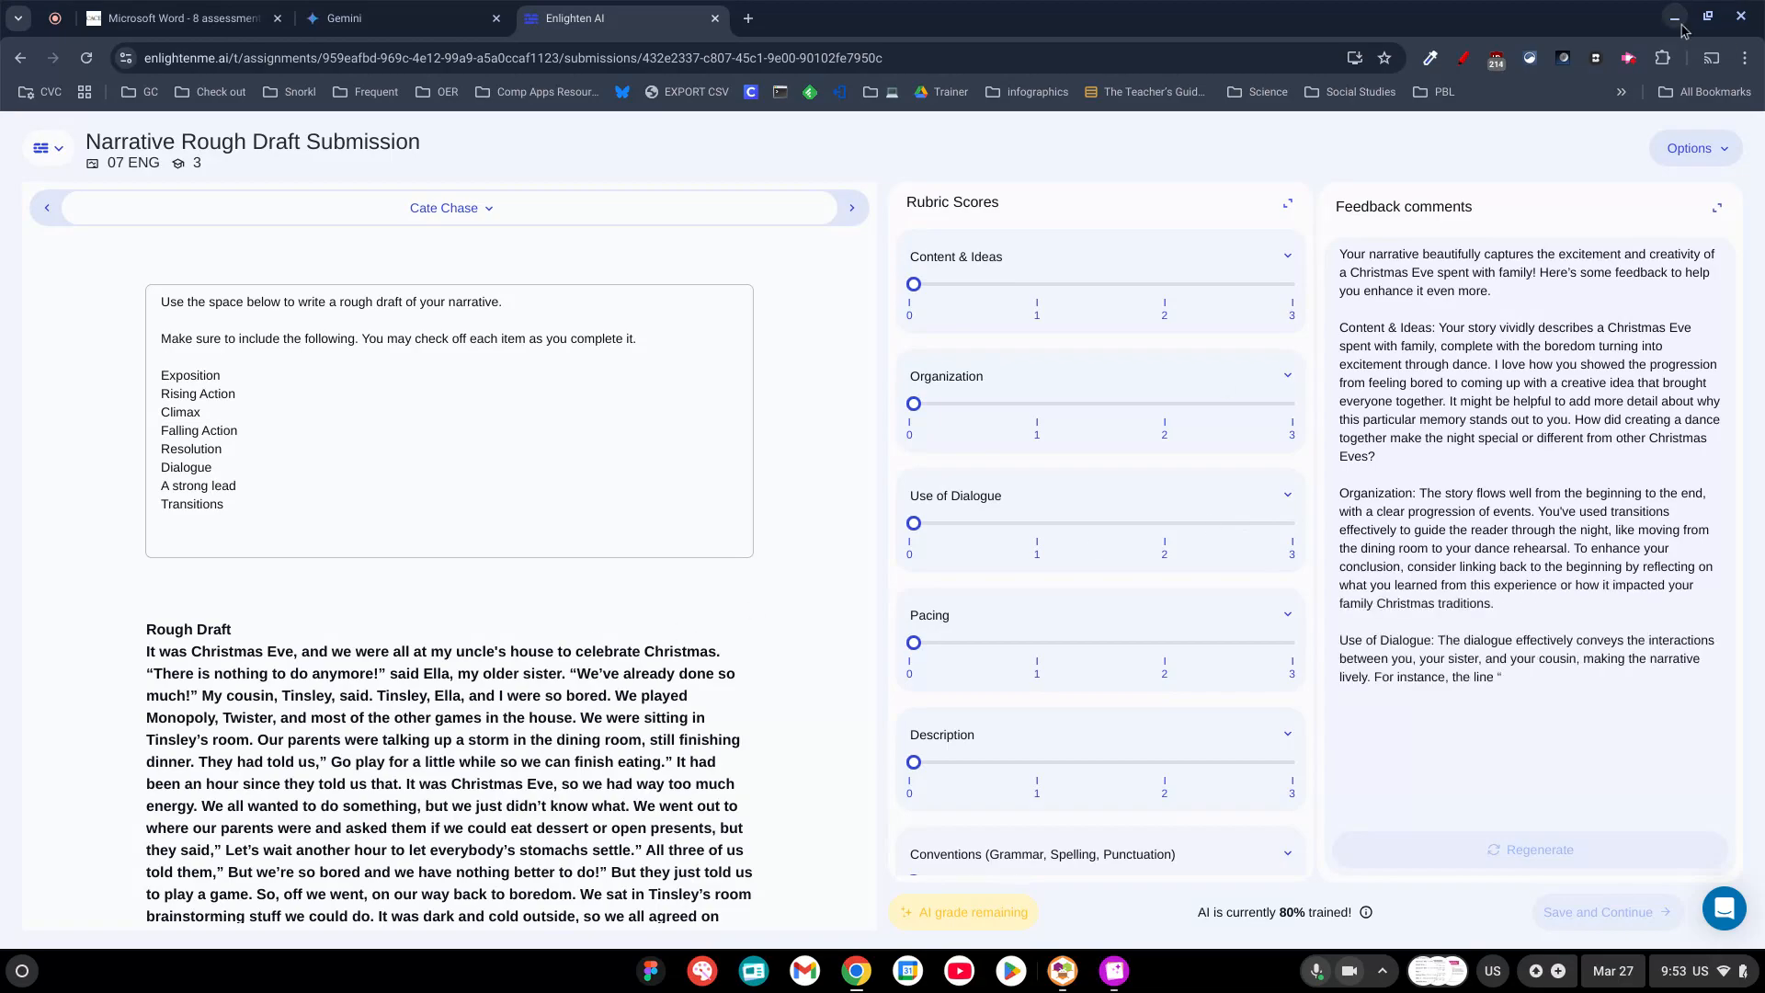
Read the fifth student's generated feedback in the expanded view, save the grade and continue to the next submission.
click(1627, 57)
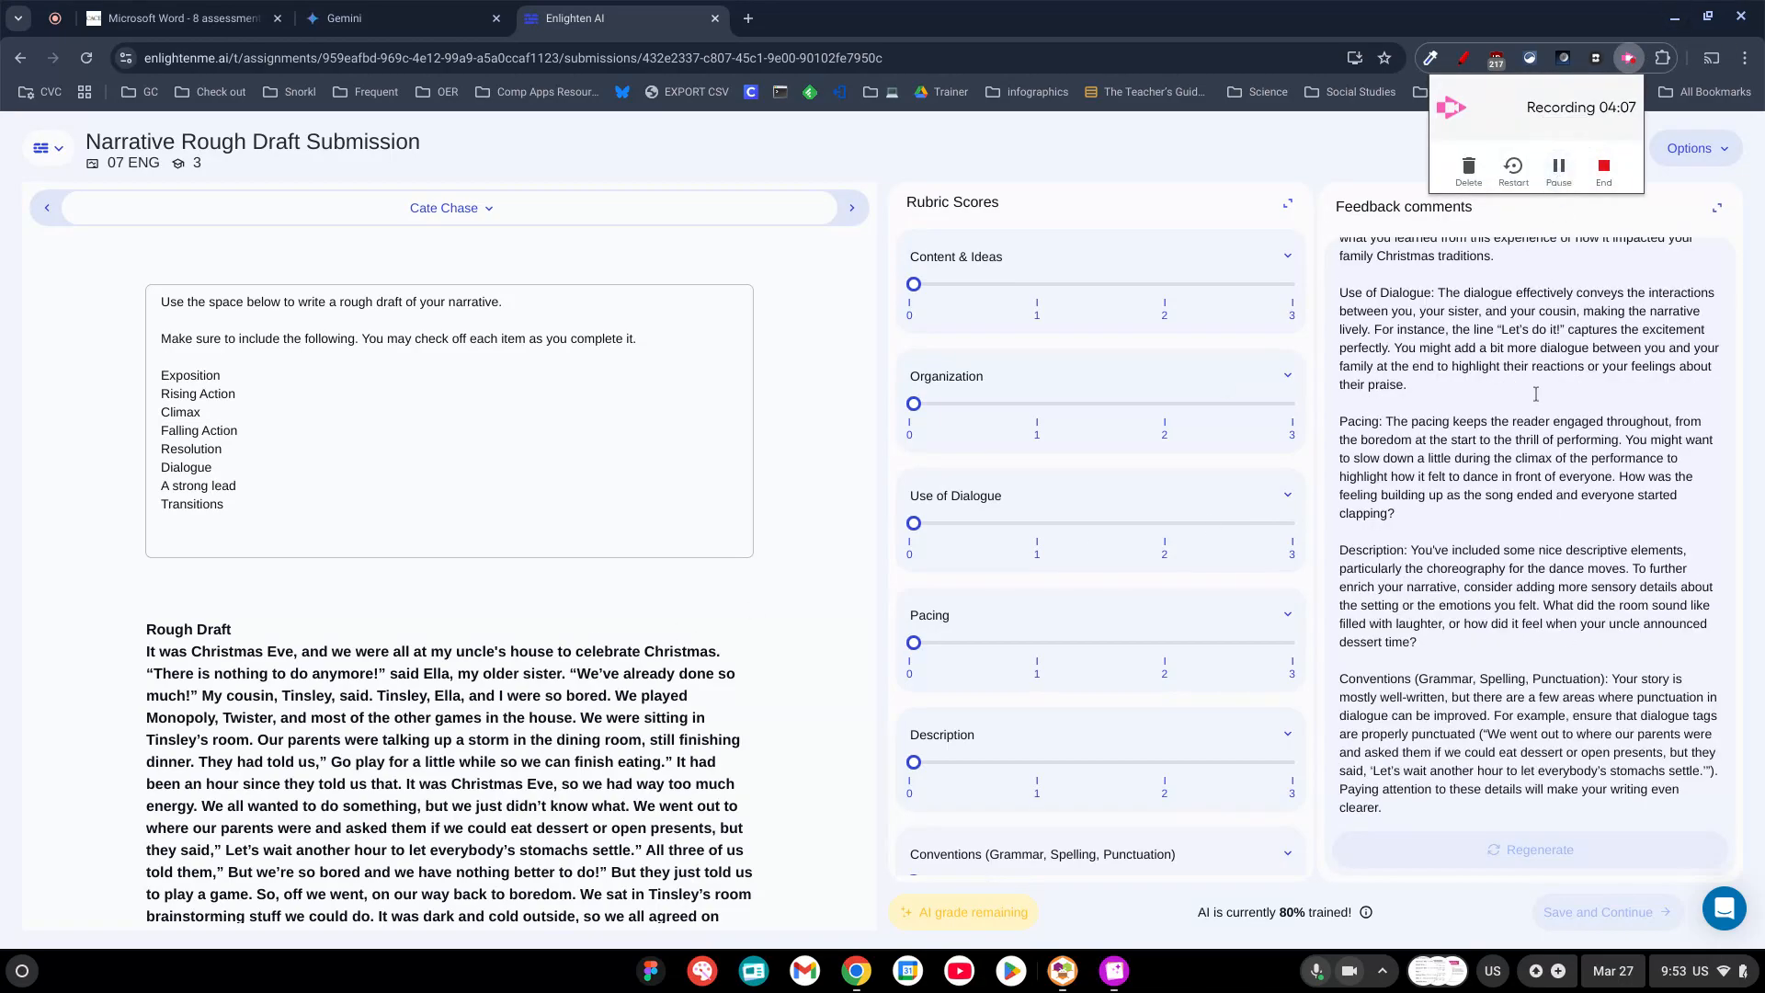
click(1497, 532)
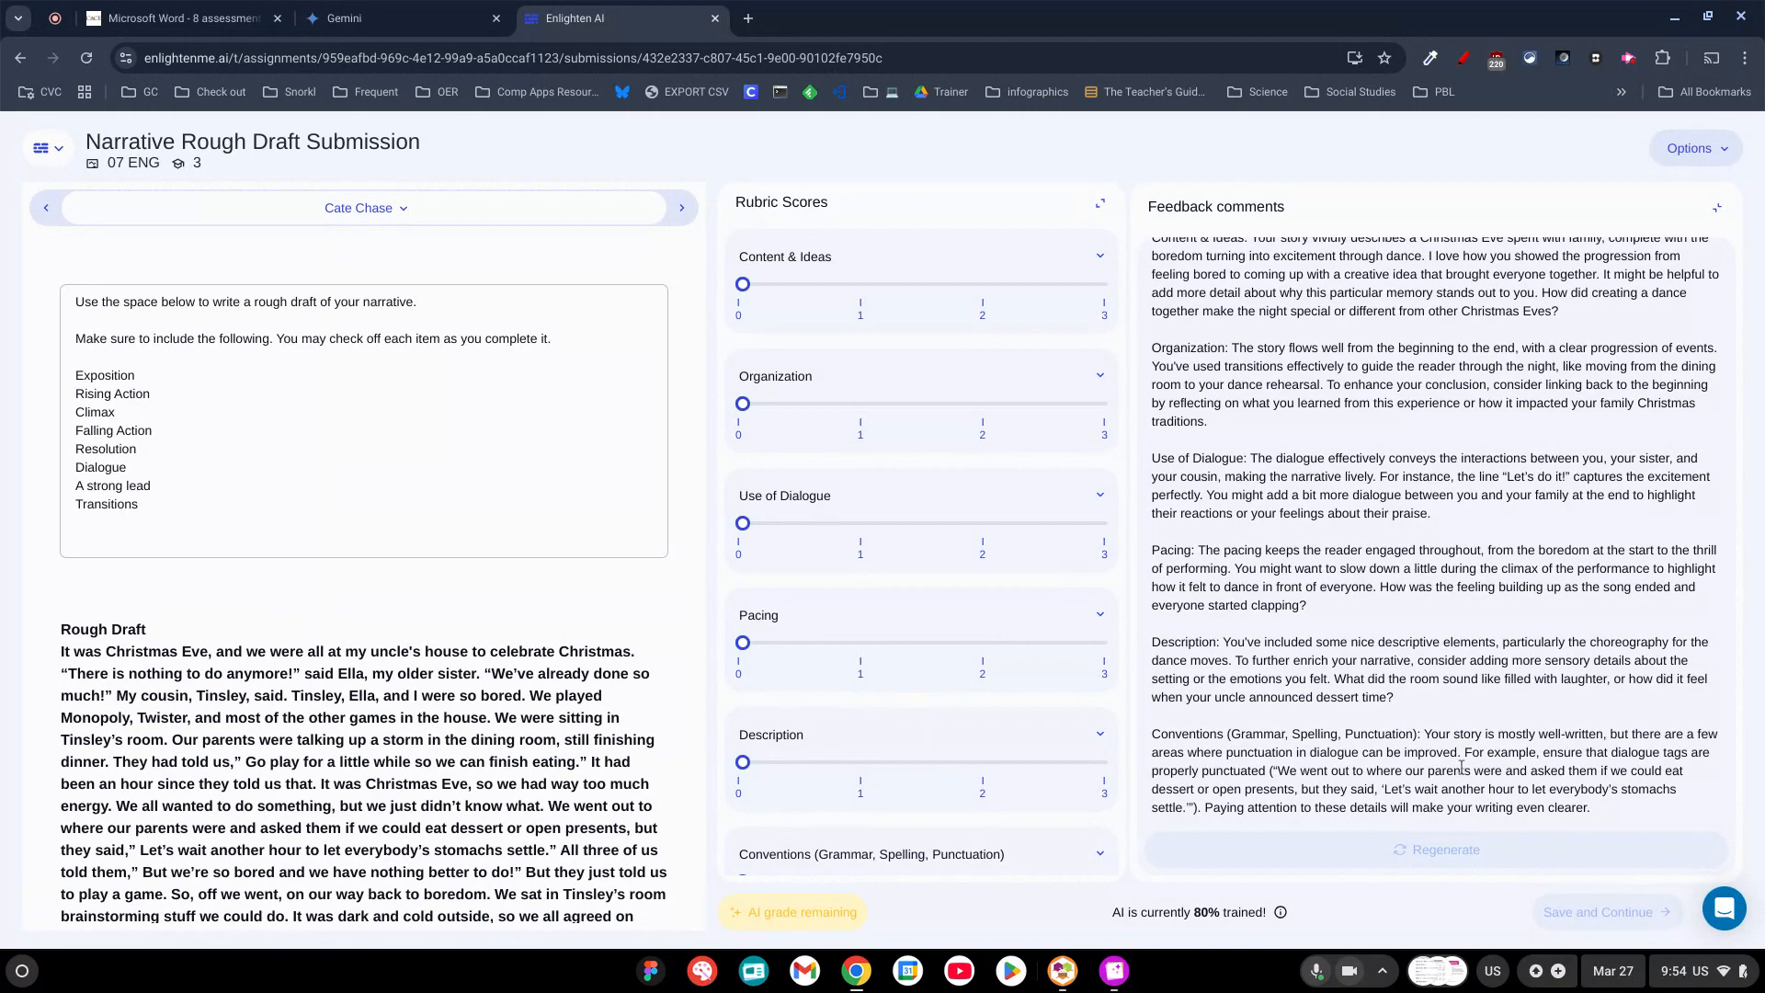
click(1638, 924)
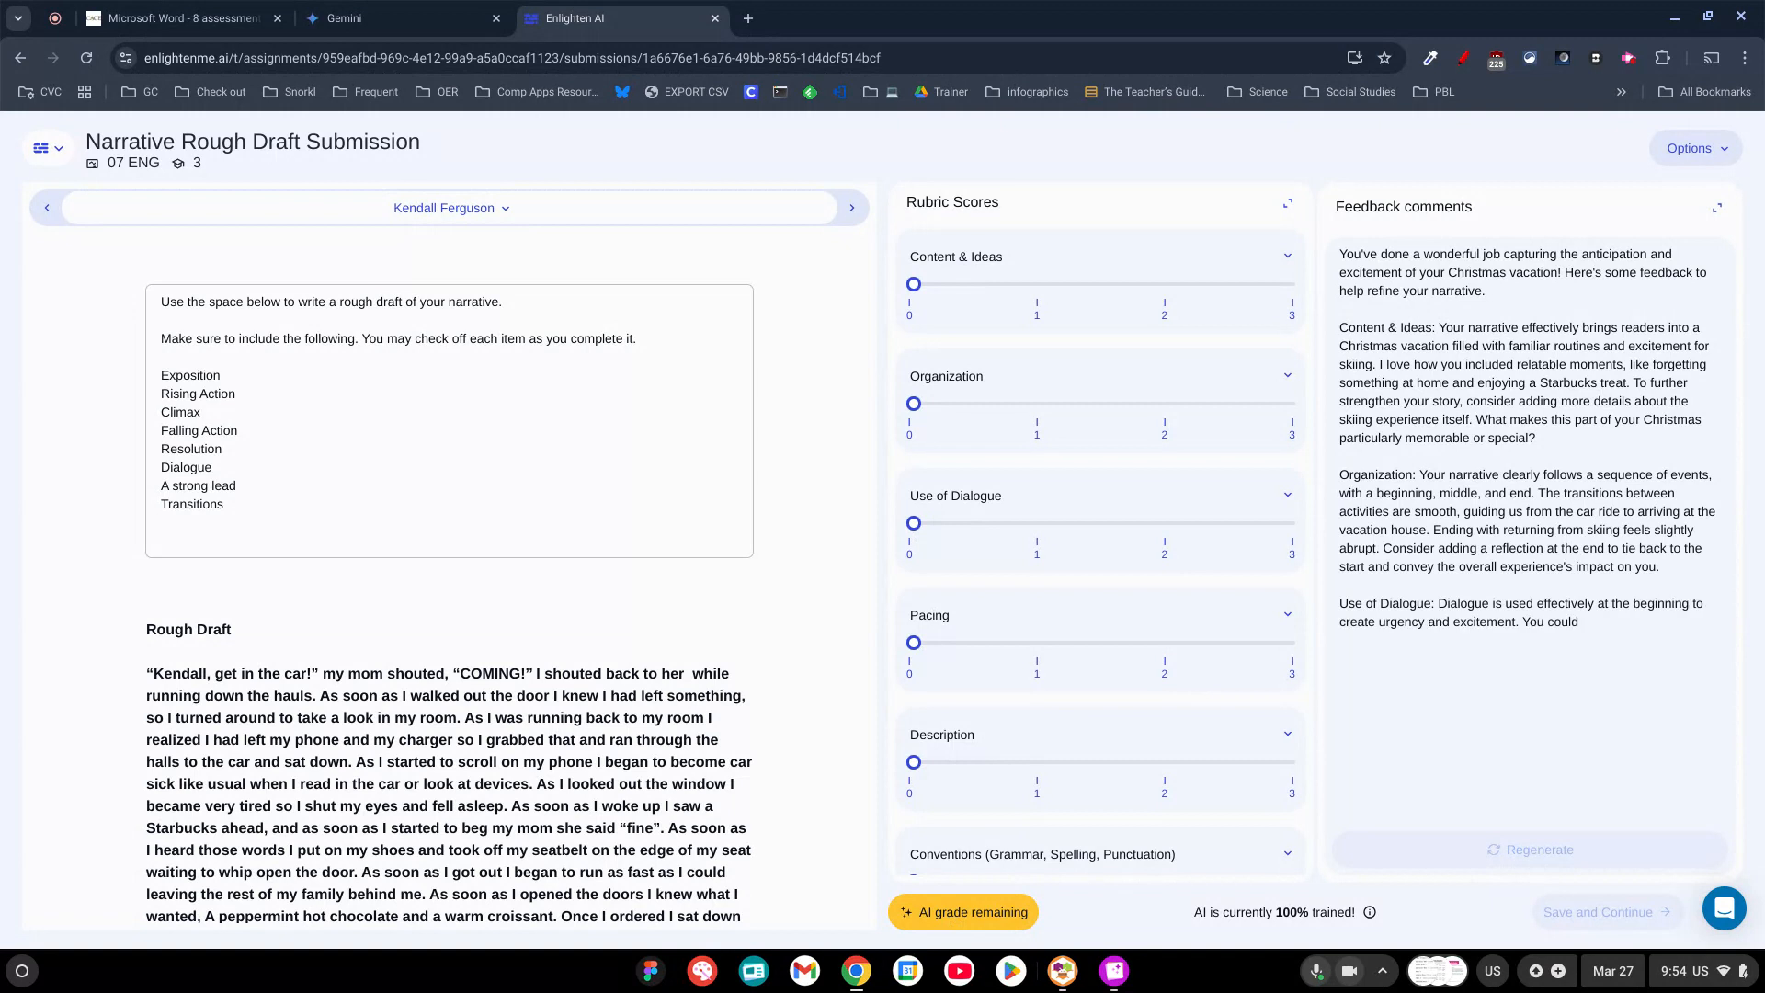
Have the AI grade all remaining submissions and confirm the choice.
click(956, 913)
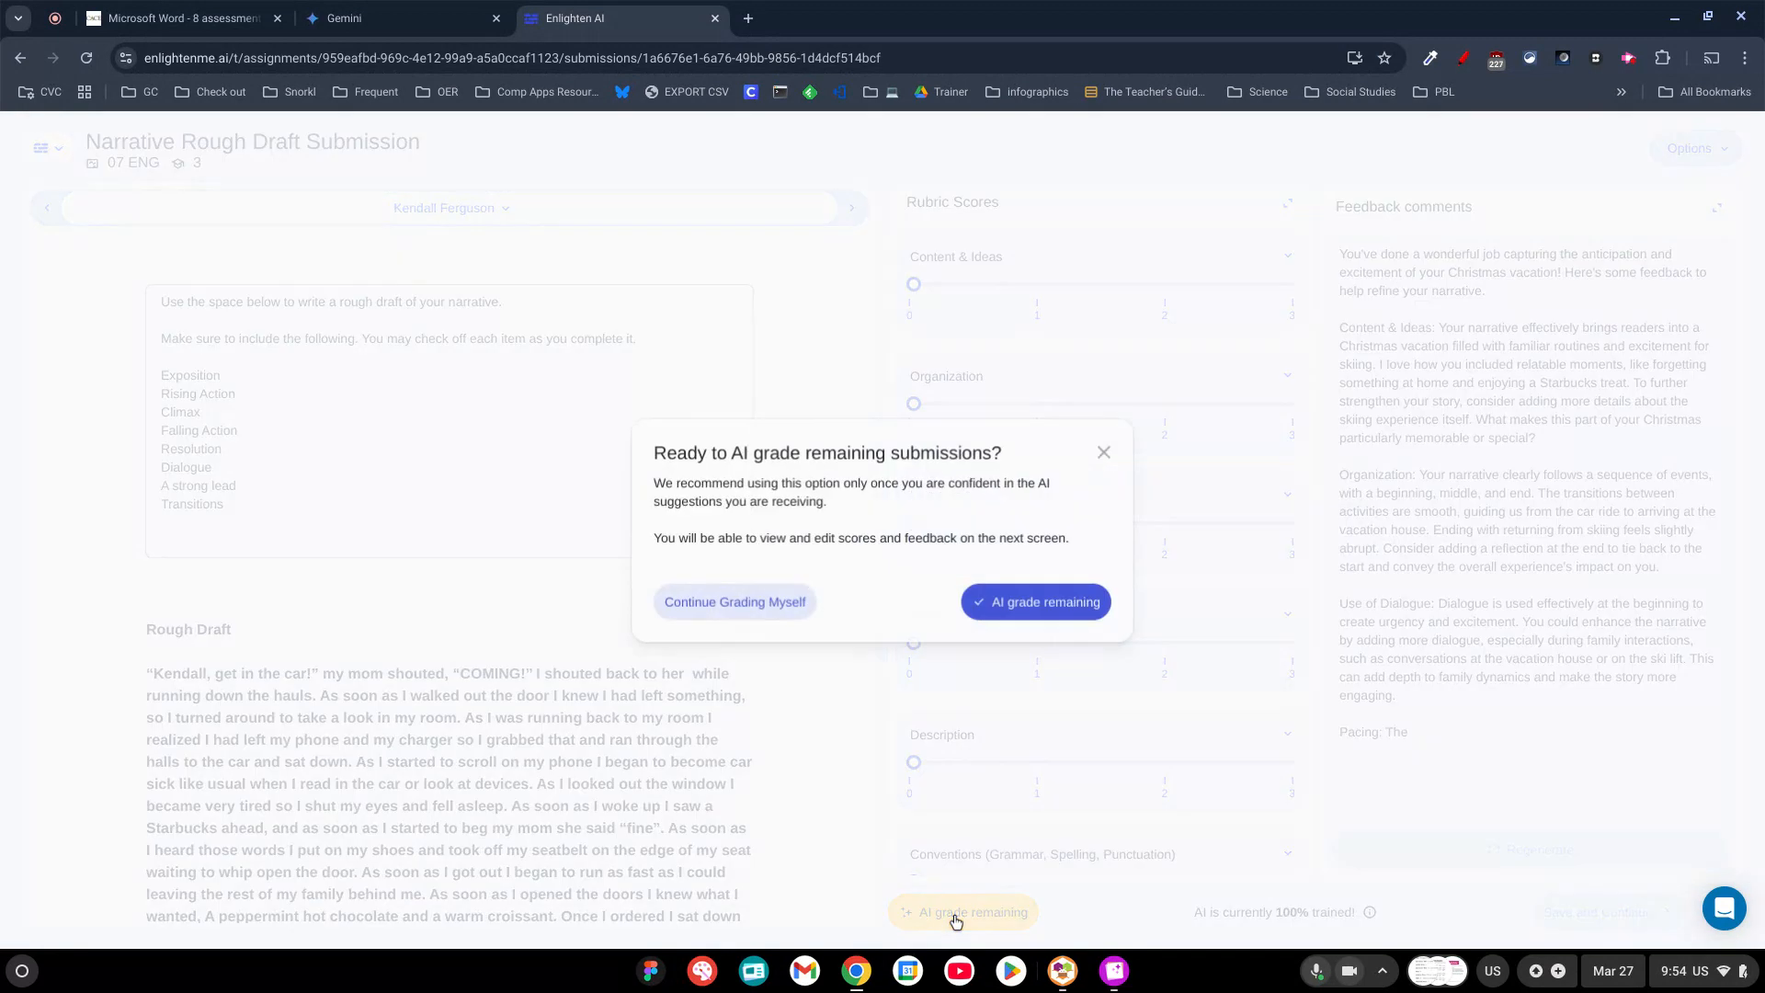
click(1046, 604)
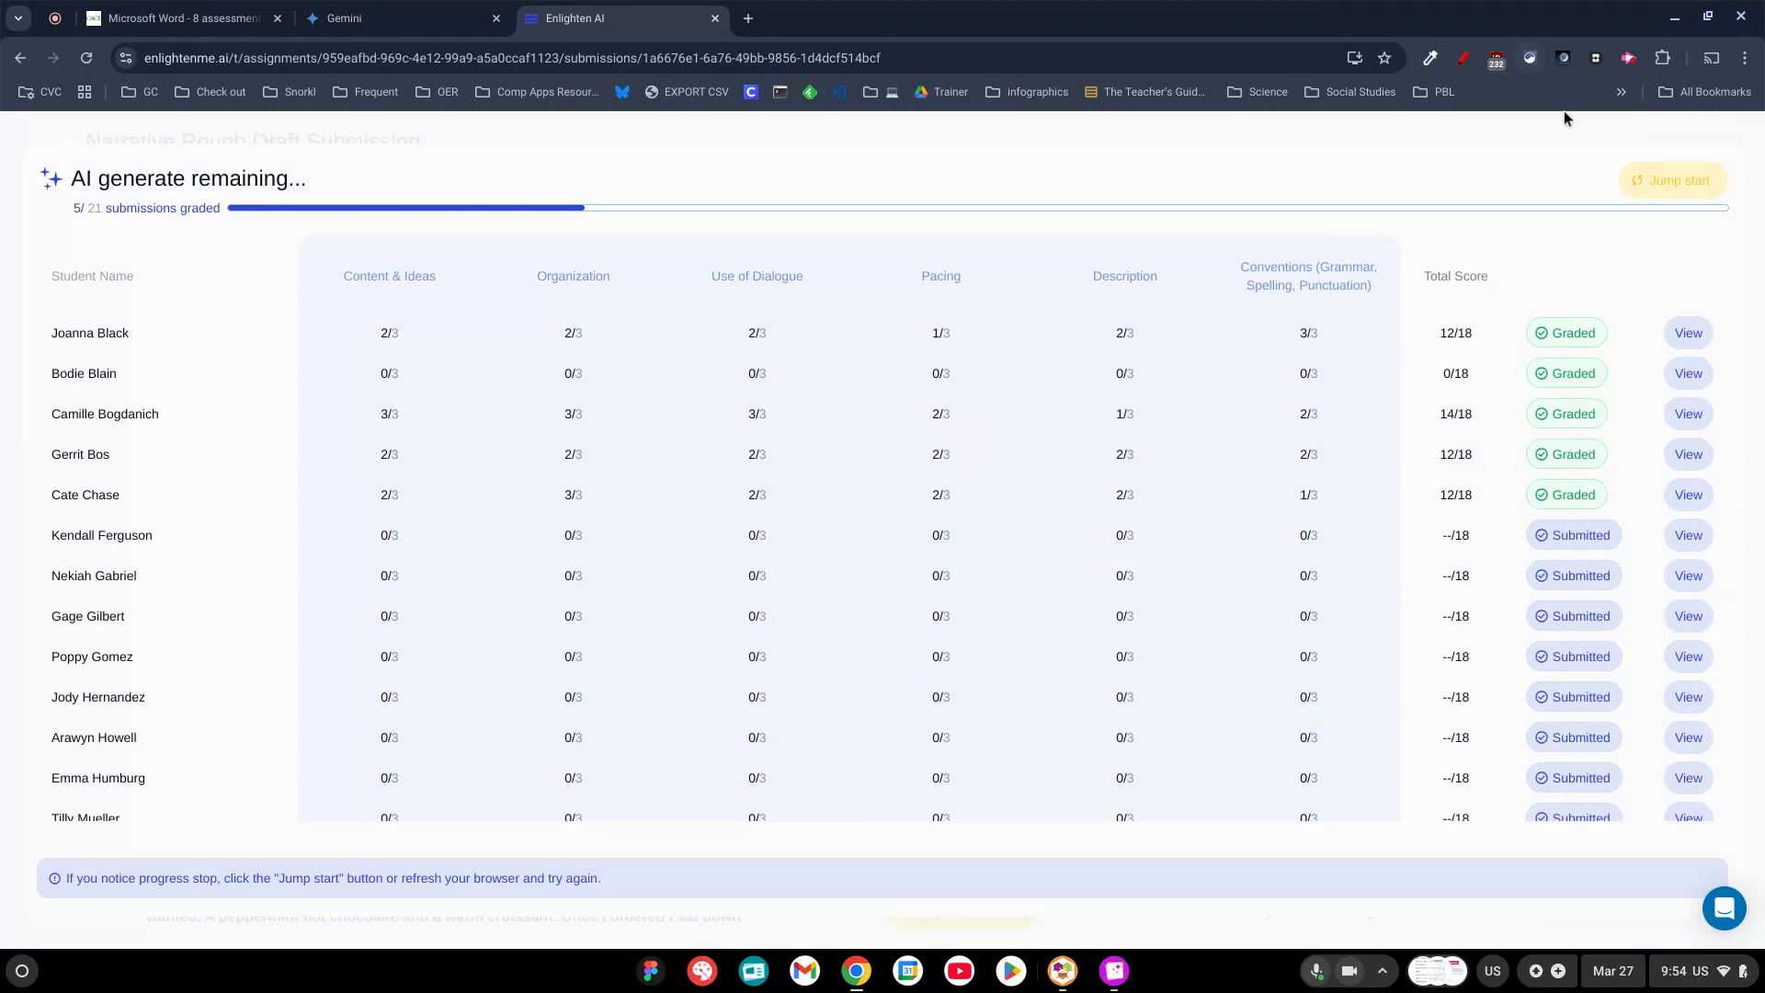
click(1628, 59)
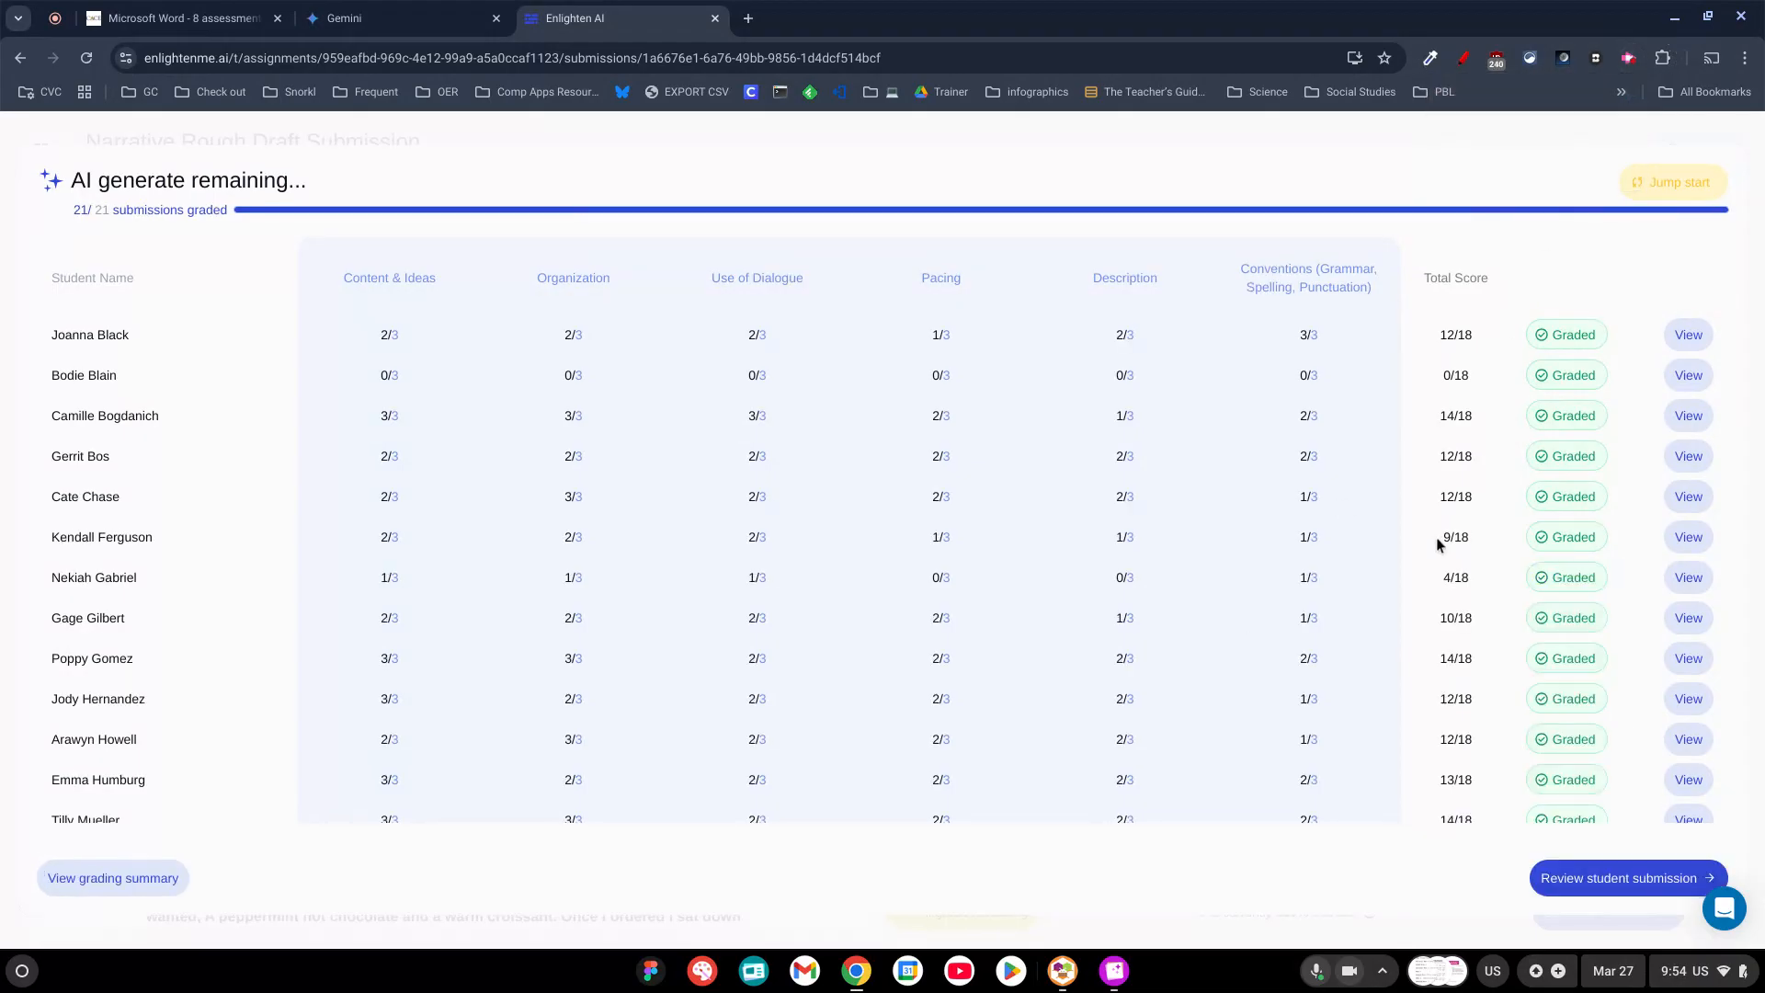
Look over the class table of rubric and total scores, and open the AI-graded submissions for individual review.
scroll(1320, 380, down, 5)
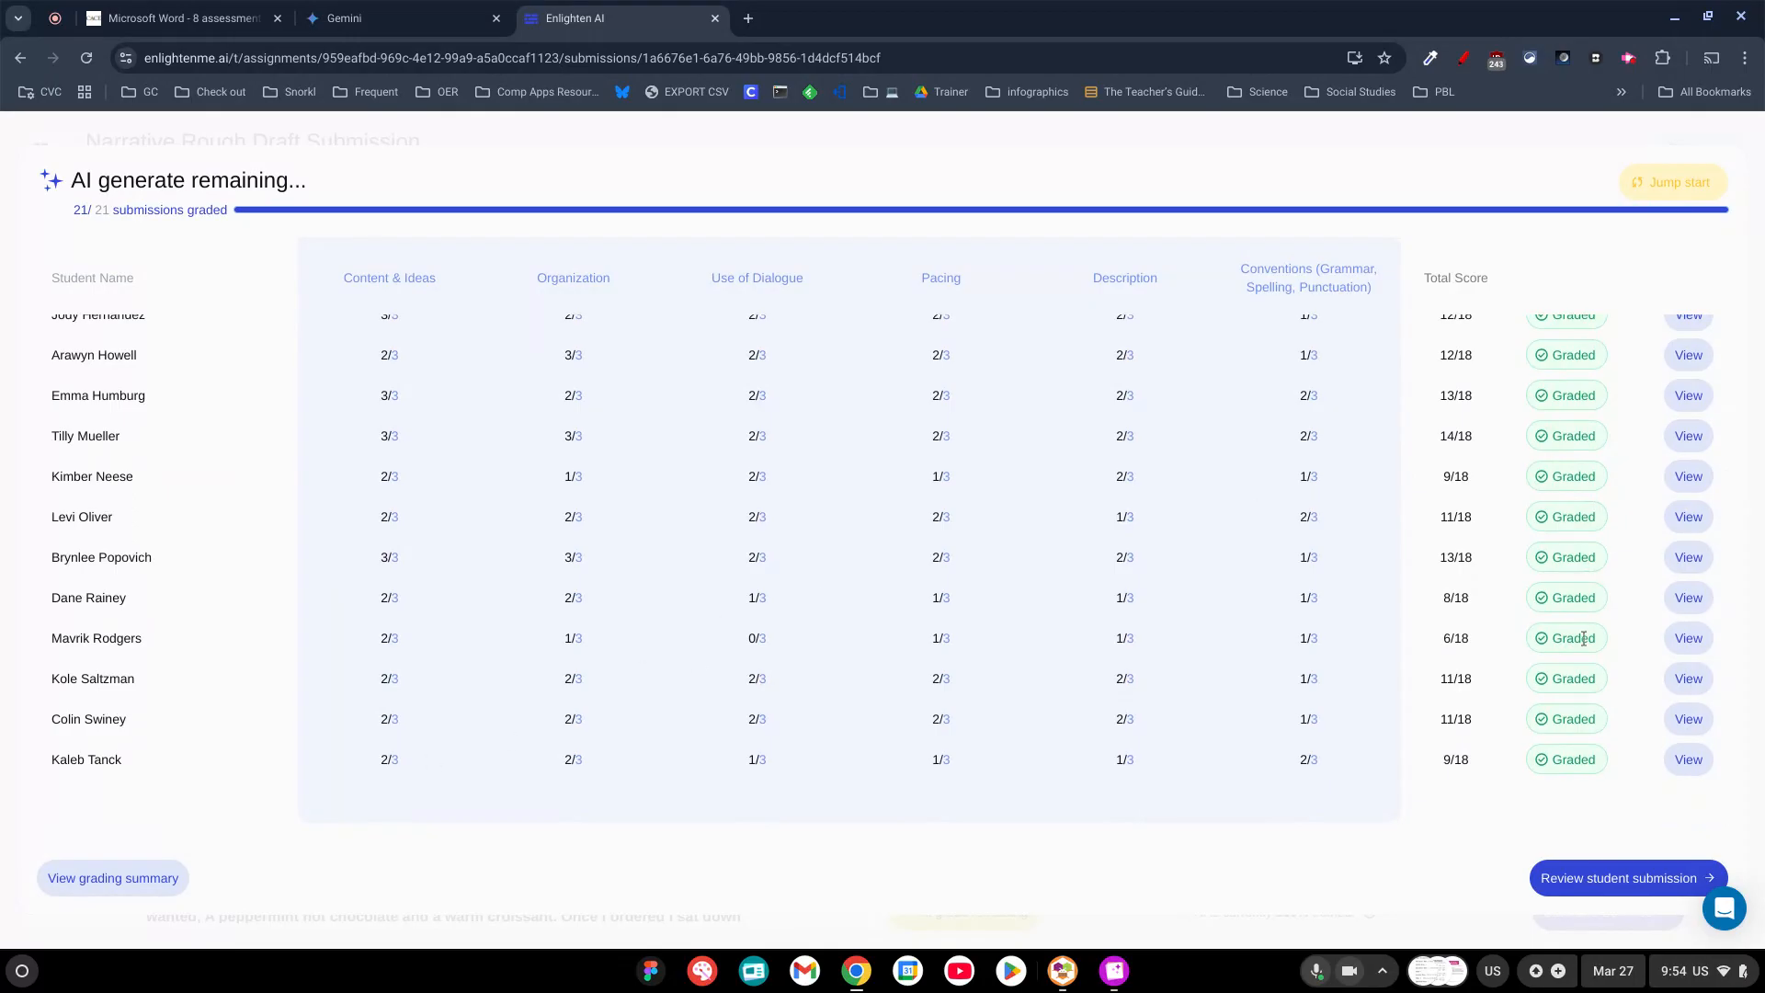
scroll(1703, 649, up, 5)
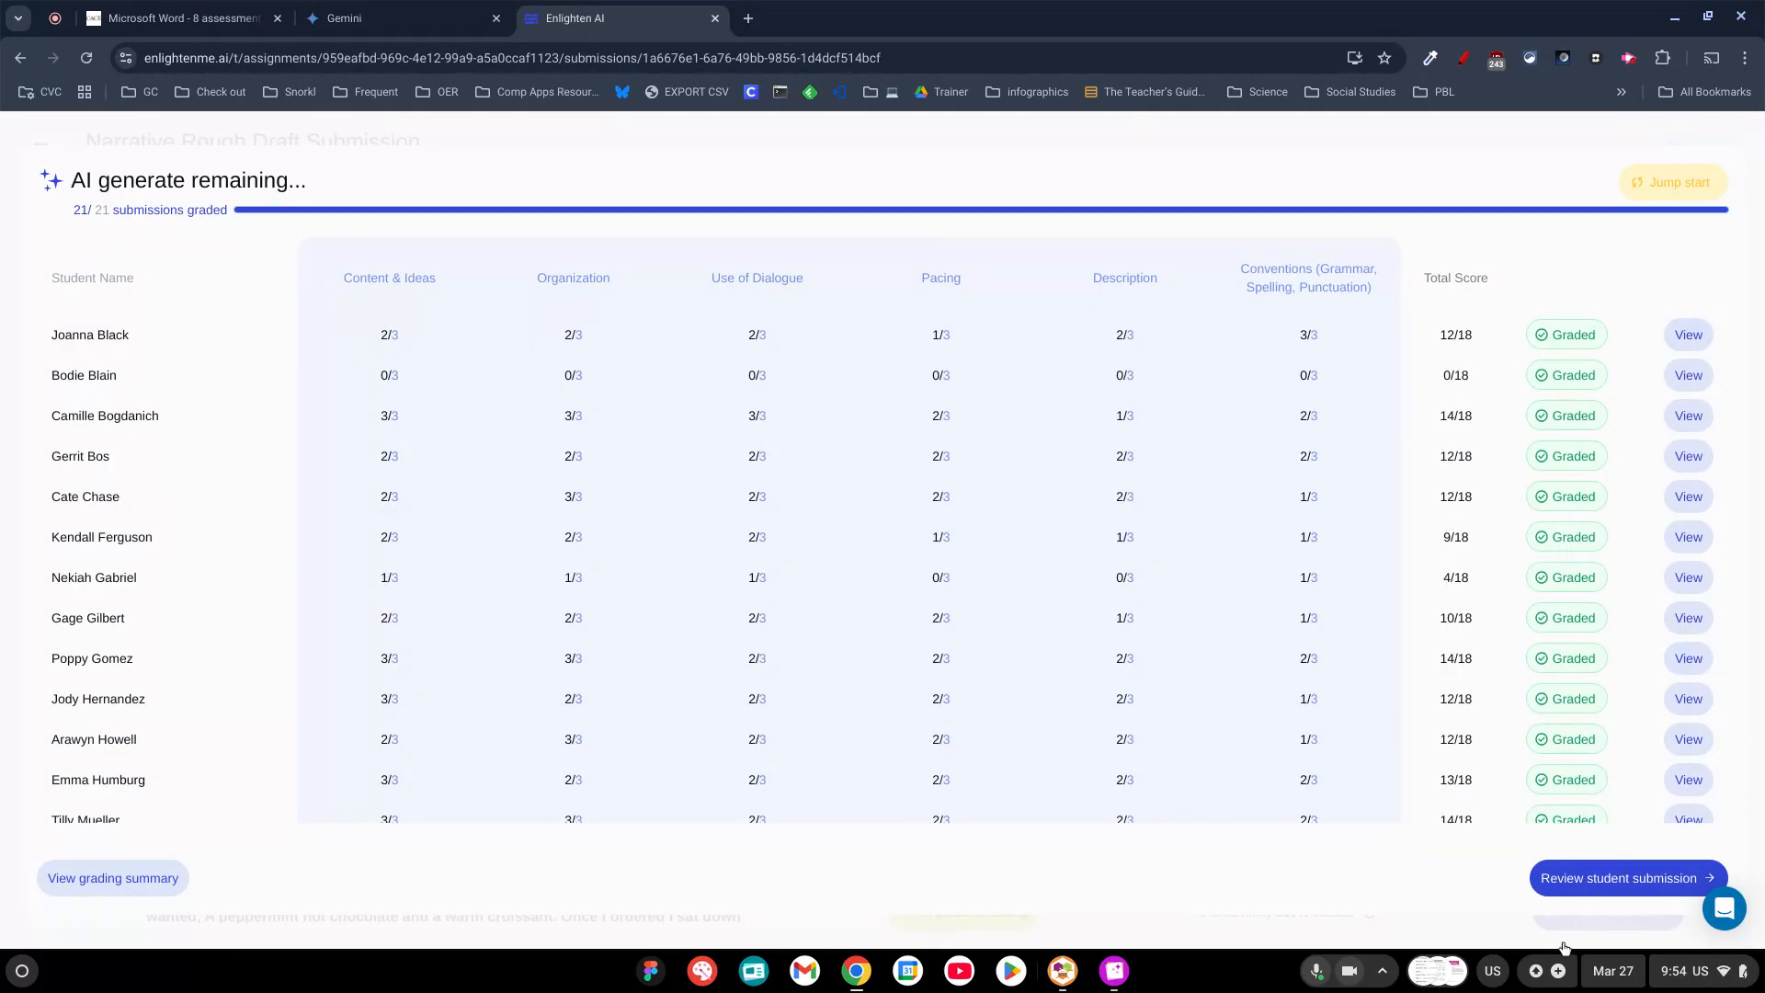
click(1644, 881)
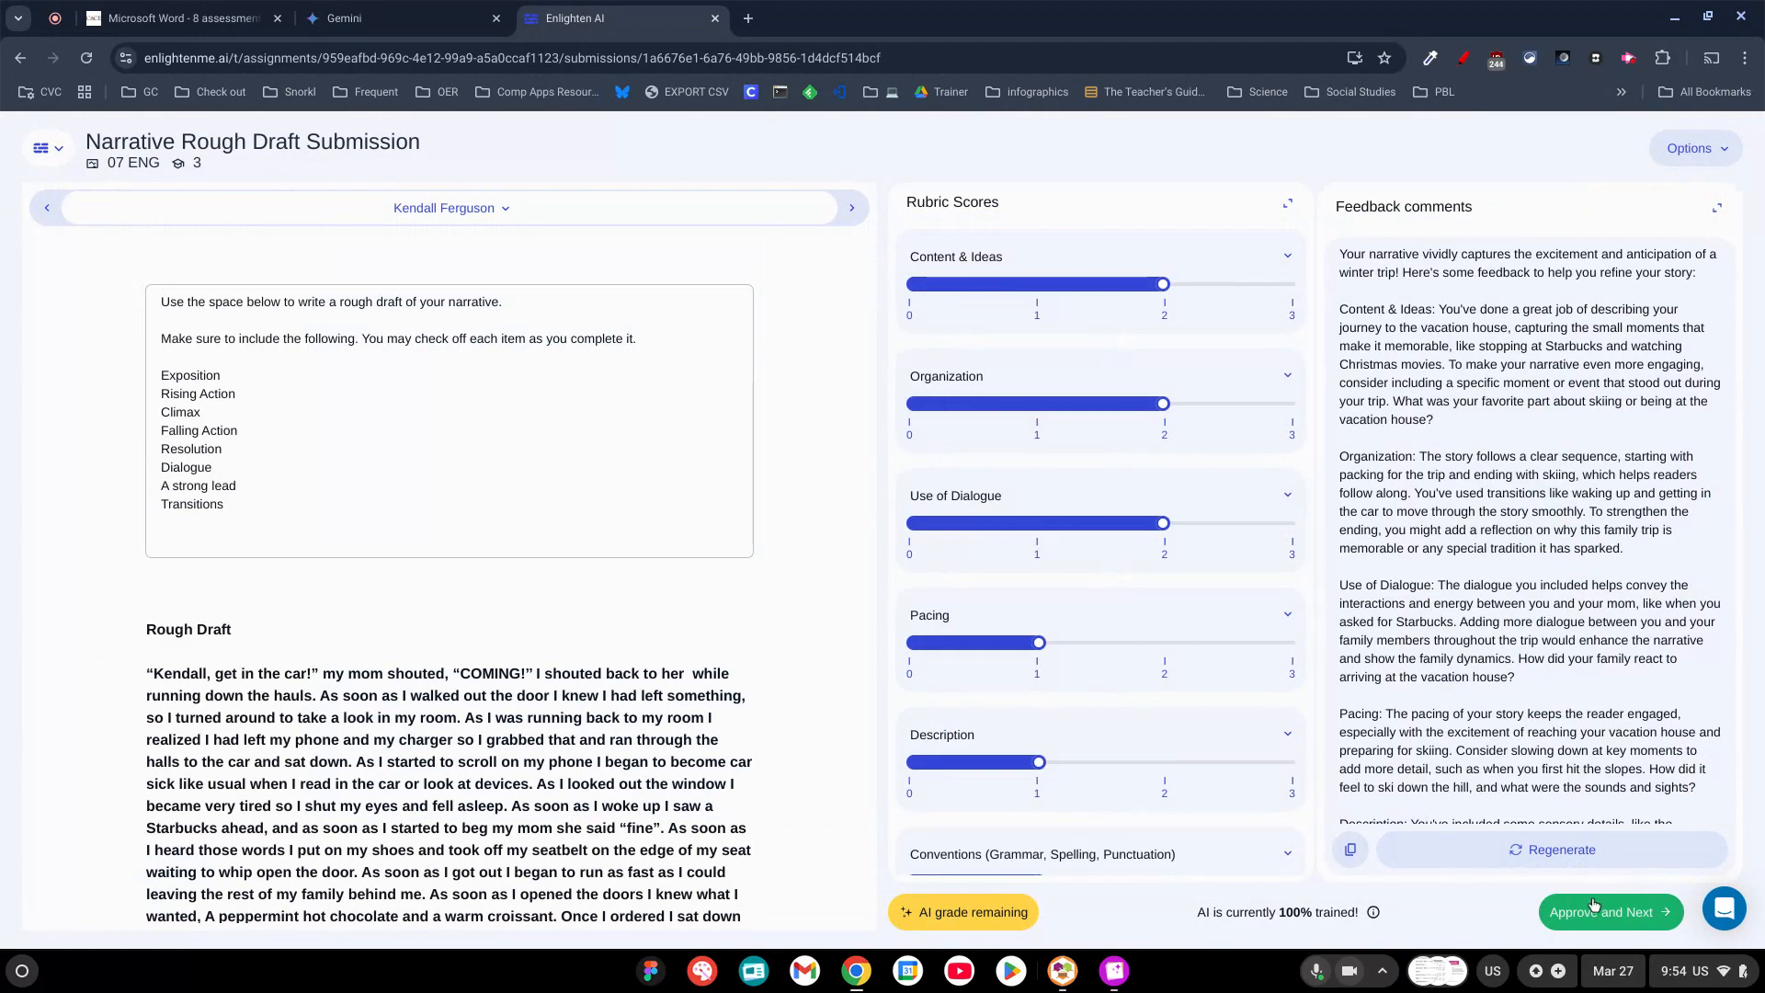
Approve the AI-generated scores and feedback for each remaining student, one submission after another.
click(1615, 917)
click(1613, 915)
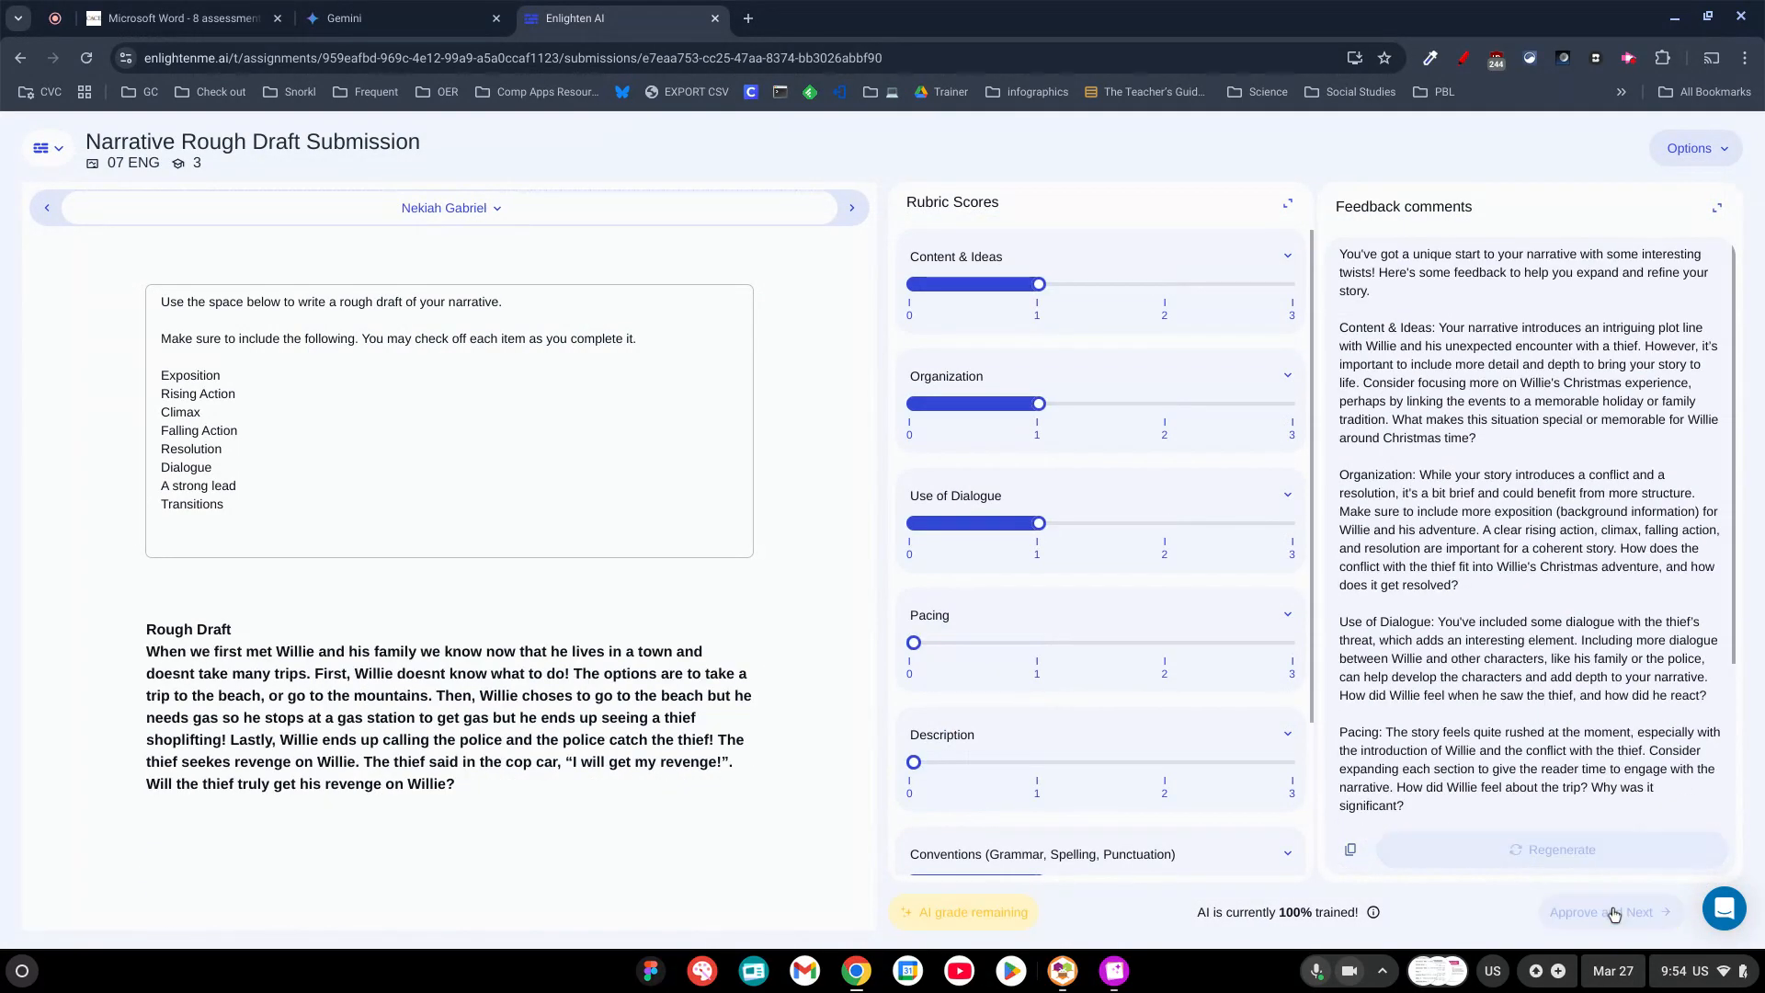
click(1612, 914)
click(1613, 914)
click(1612, 913)
click(1612, 913)
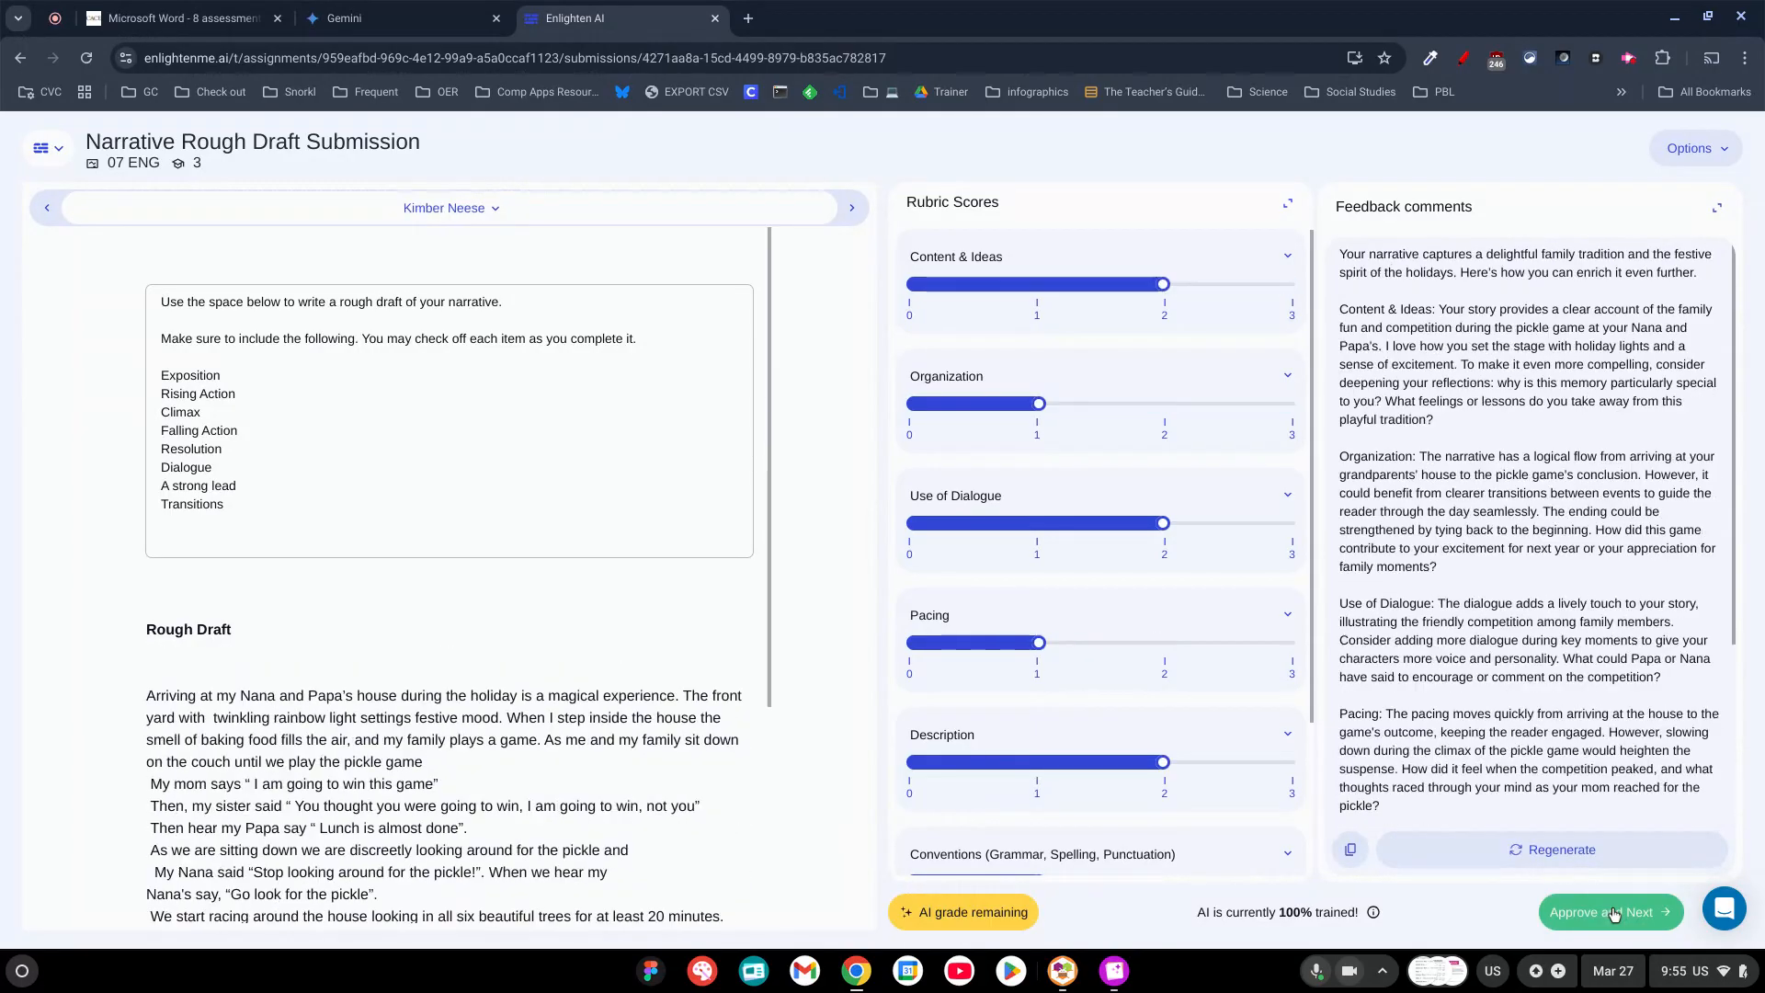
click(1613, 914)
click(1613, 915)
click(1616, 914)
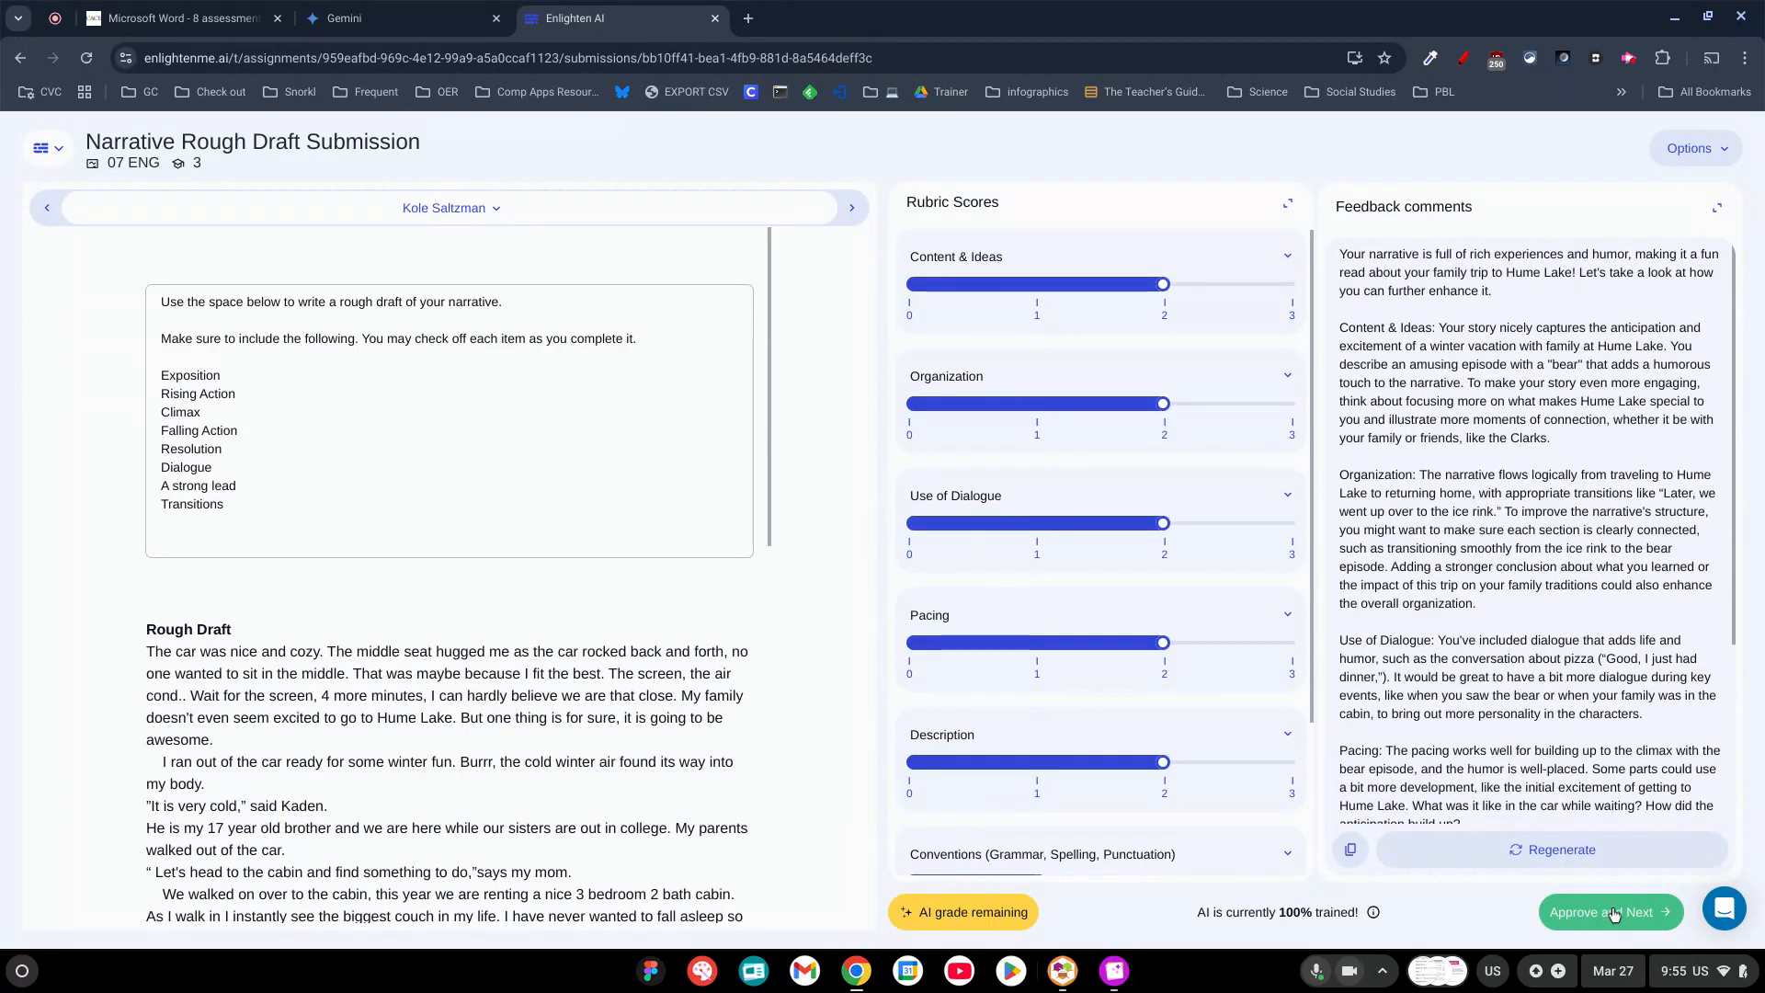
click(1615, 915)
click(1615, 915)
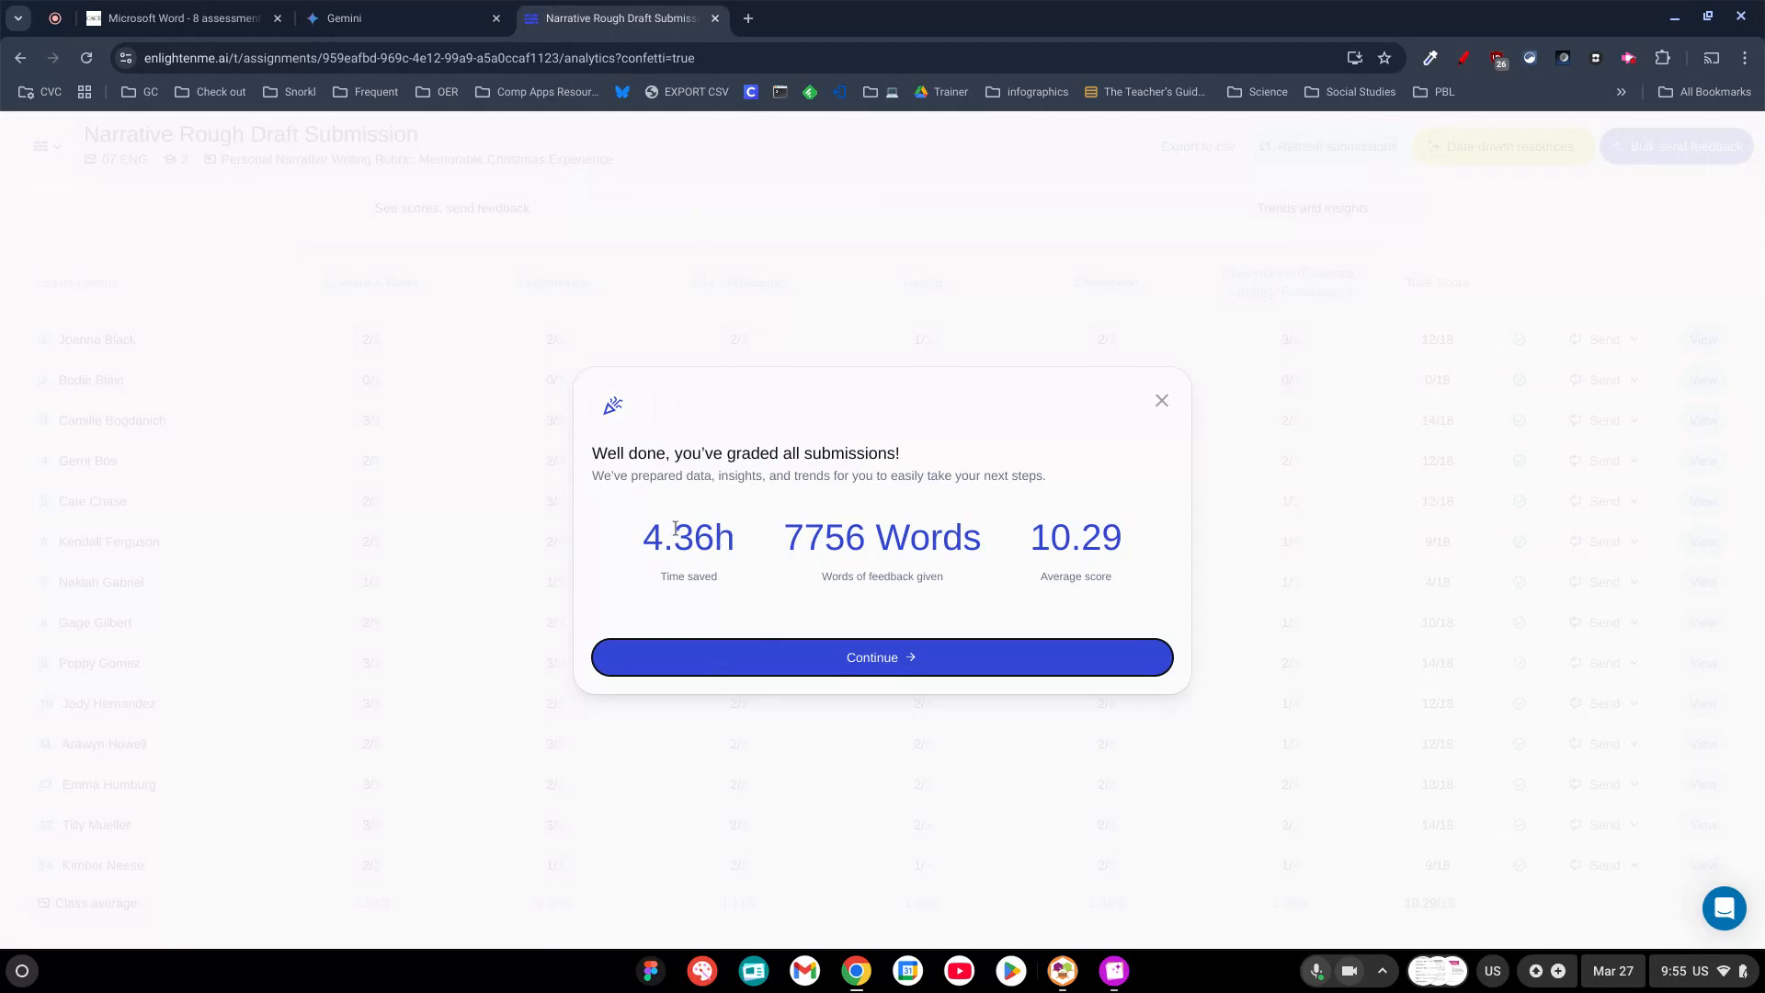
Continue past the grading summary, view the options for sending feedback to the whole class and close them without sending.
click(864, 659)
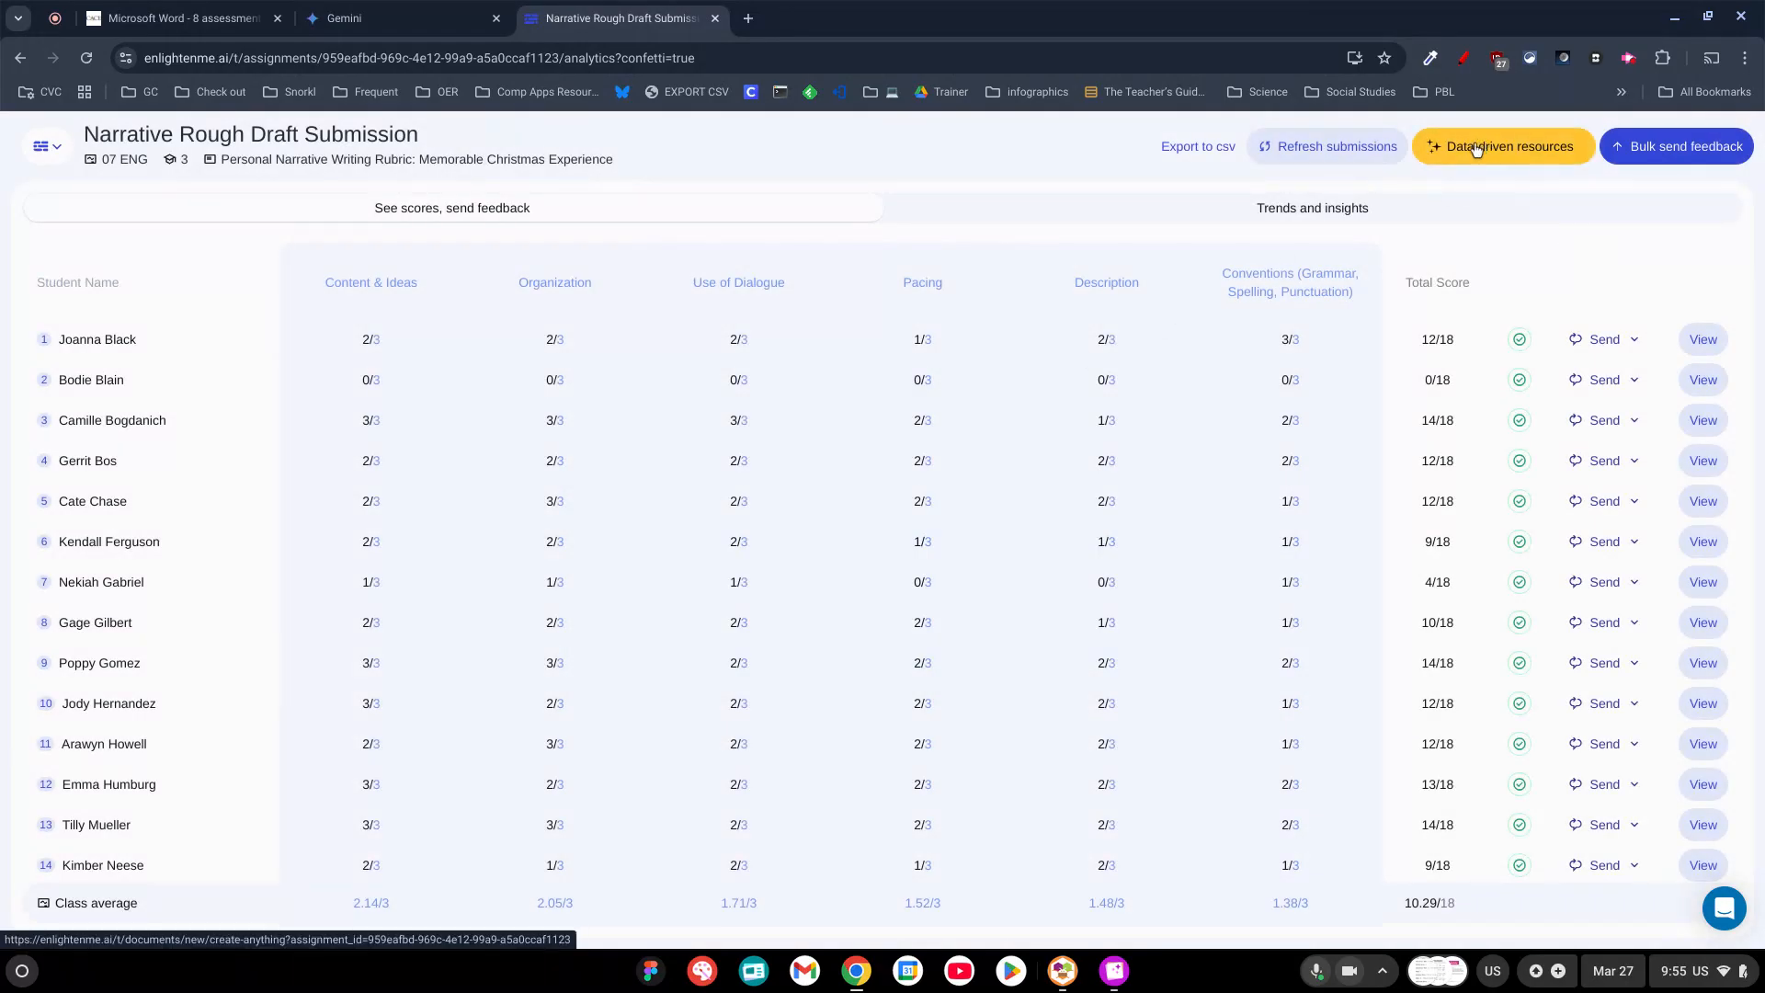
click(1644, 153)
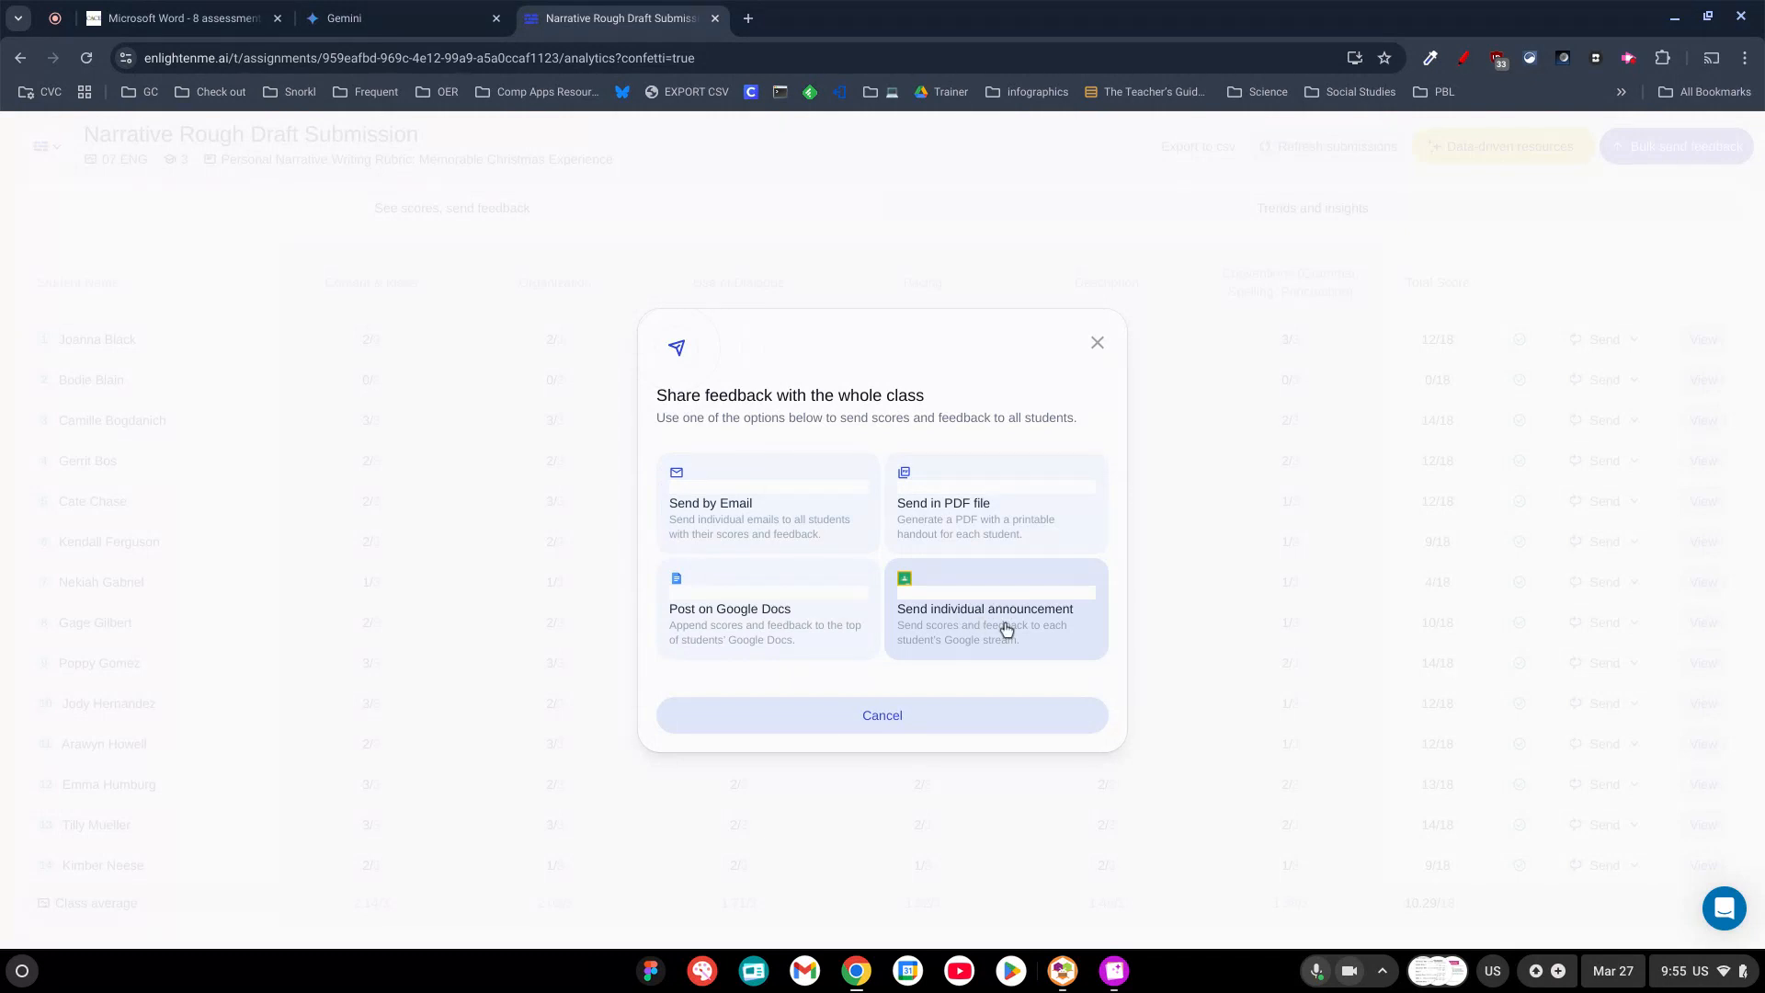
click(1098, 344)
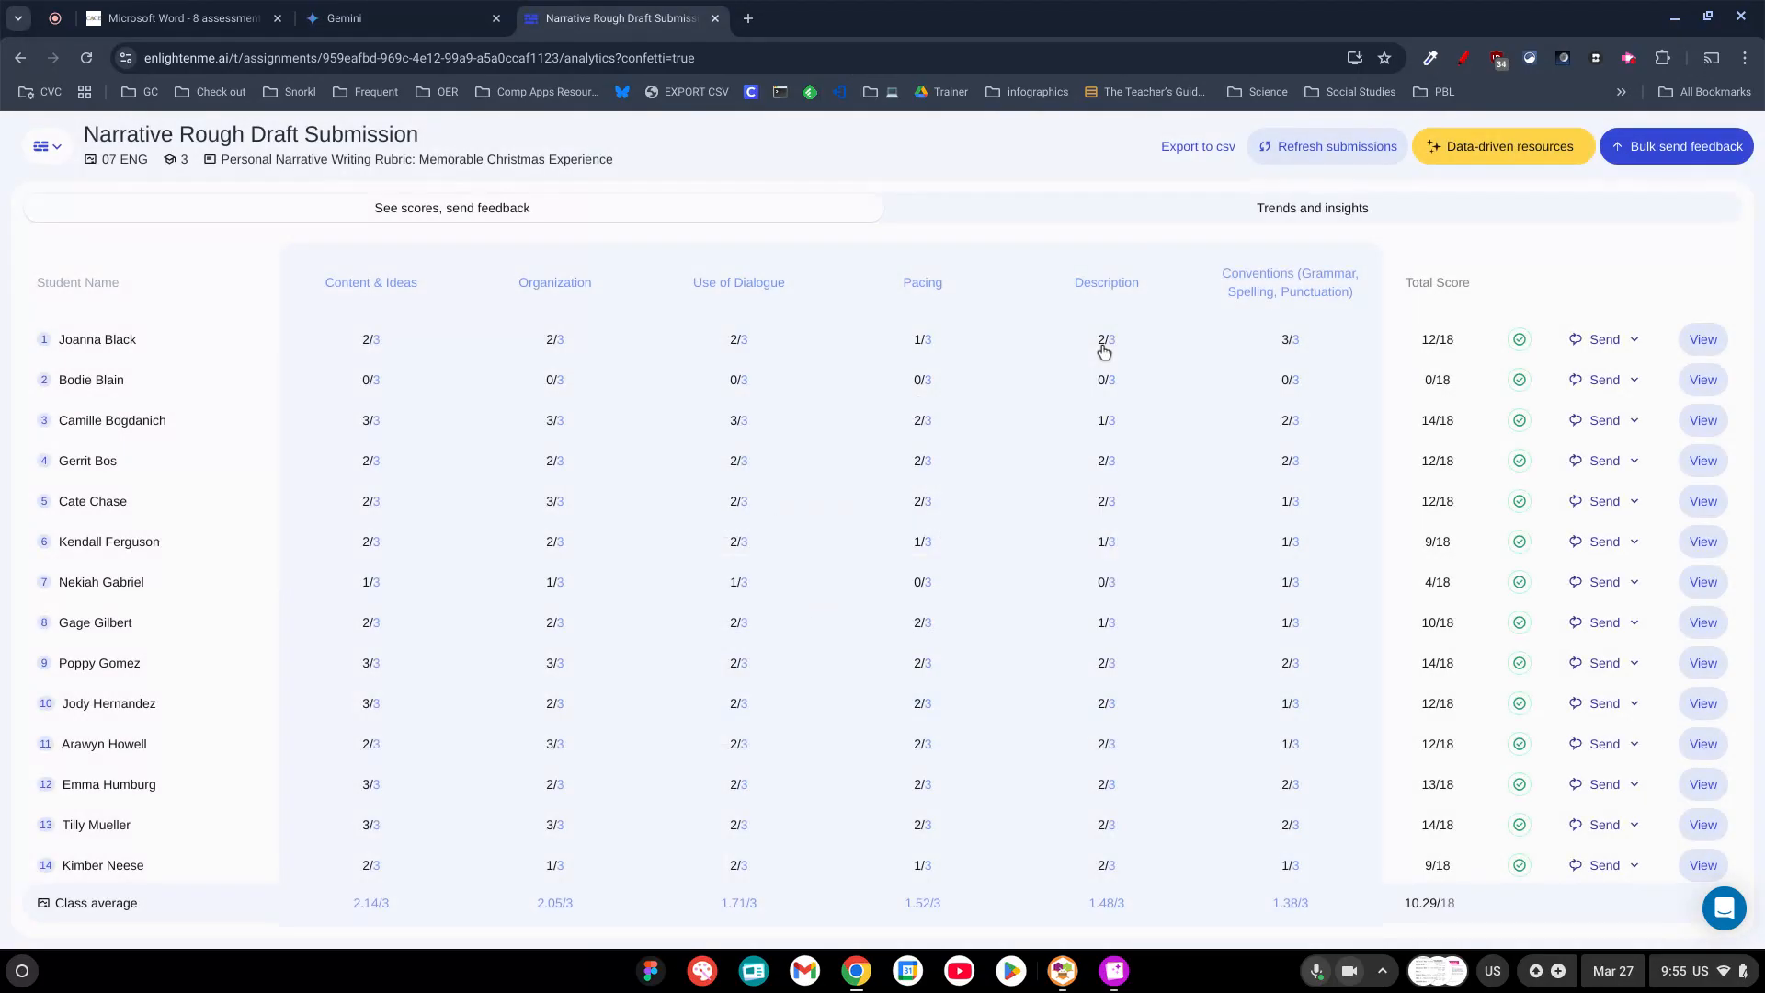
Generate a data-driven reteaching resource from the class results and read through its data analysis, objective and drafted exercise.
click(1504, 149)
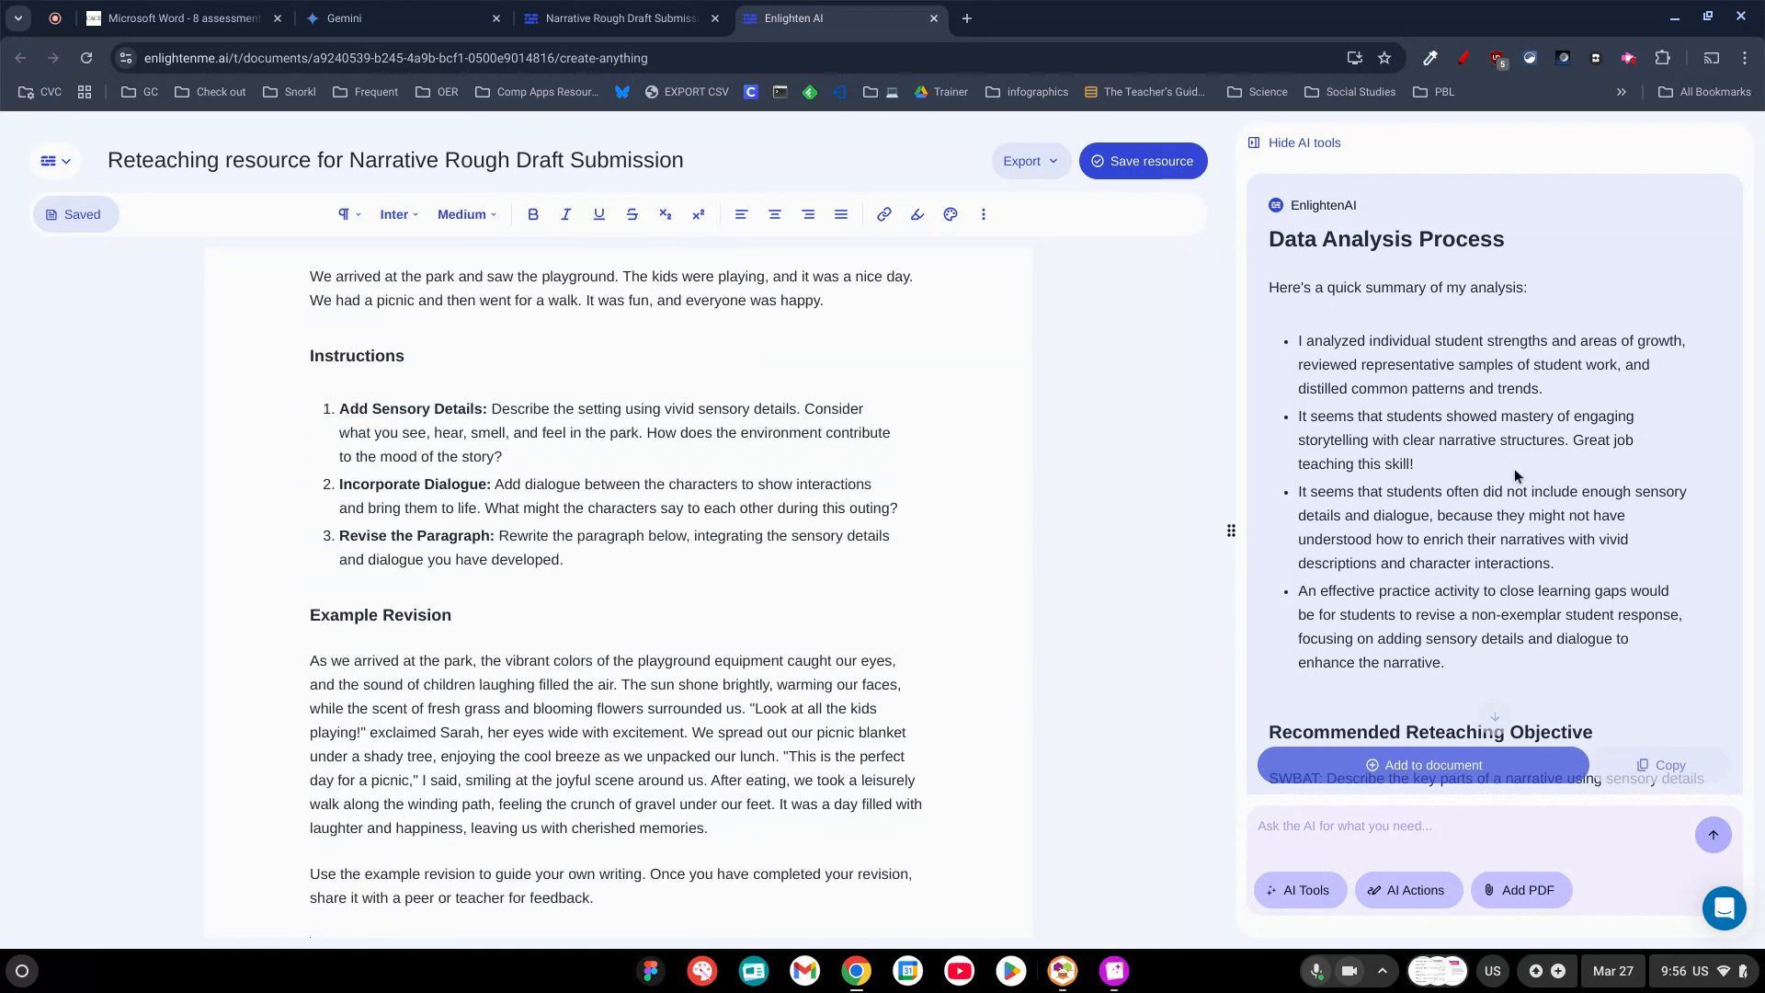
scroll(1515, 474, down, 5)
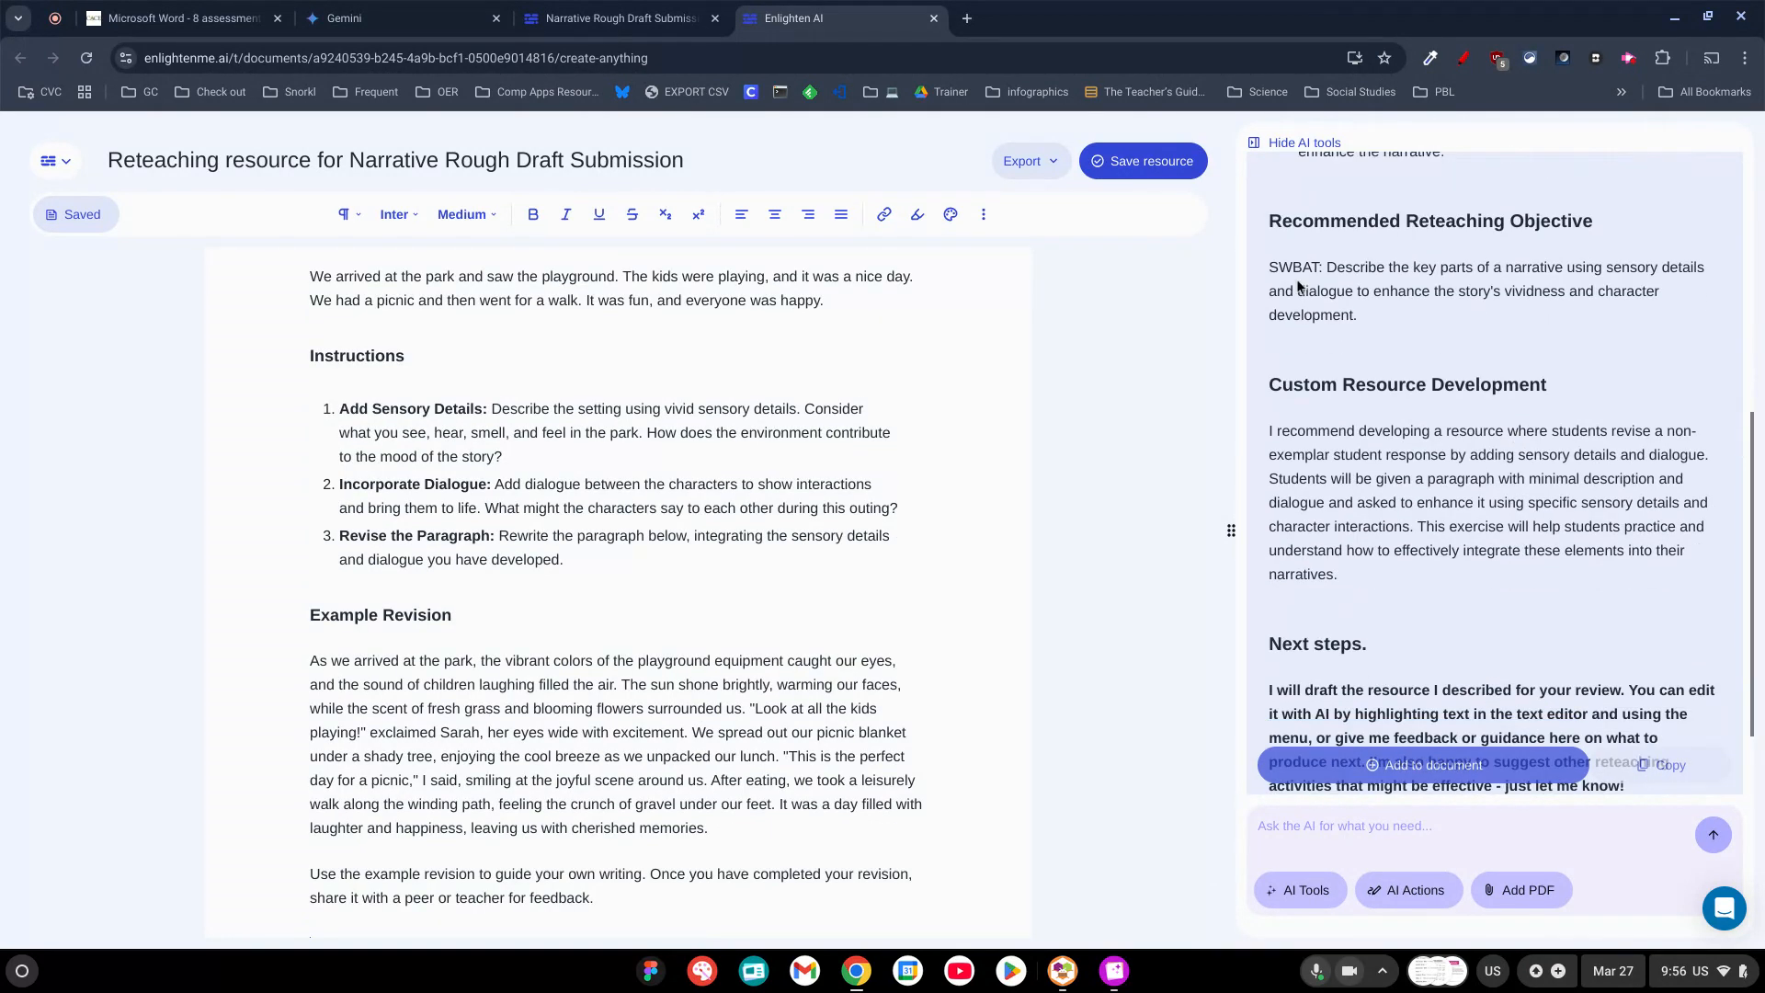
scroll(1399, 323, down, 1)
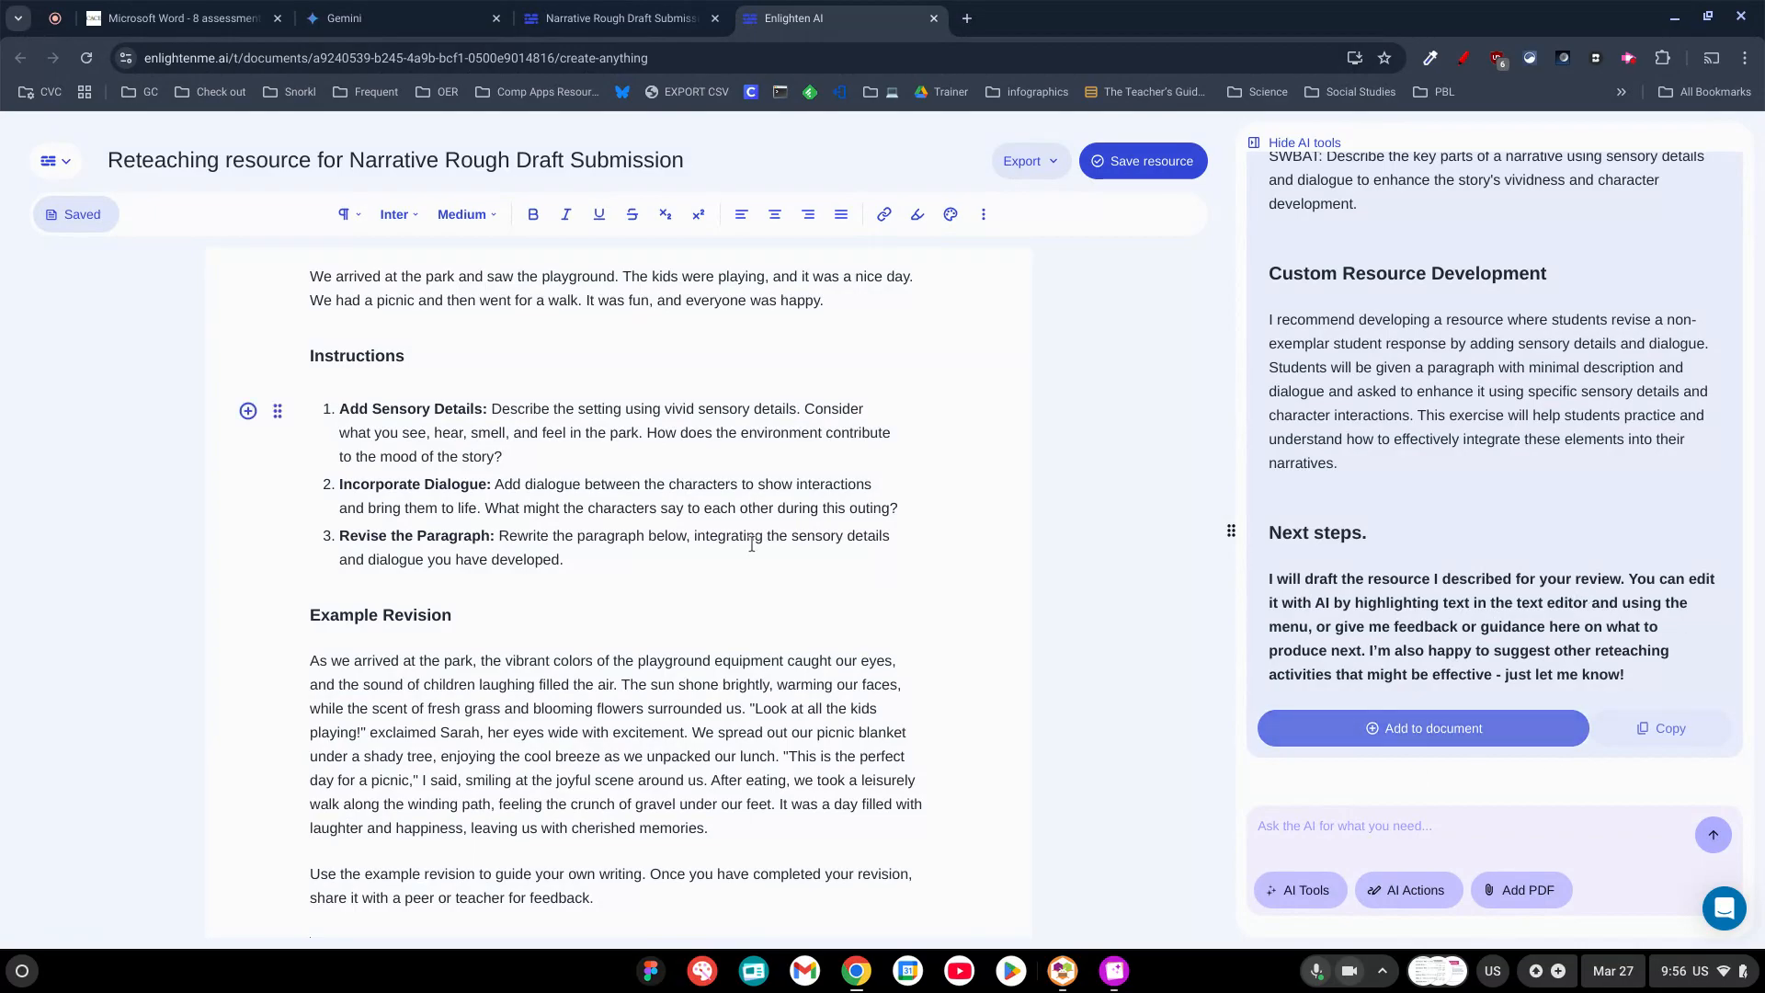
scroll(751, 544, down, 1)
scroll(751, 543, up, 4)
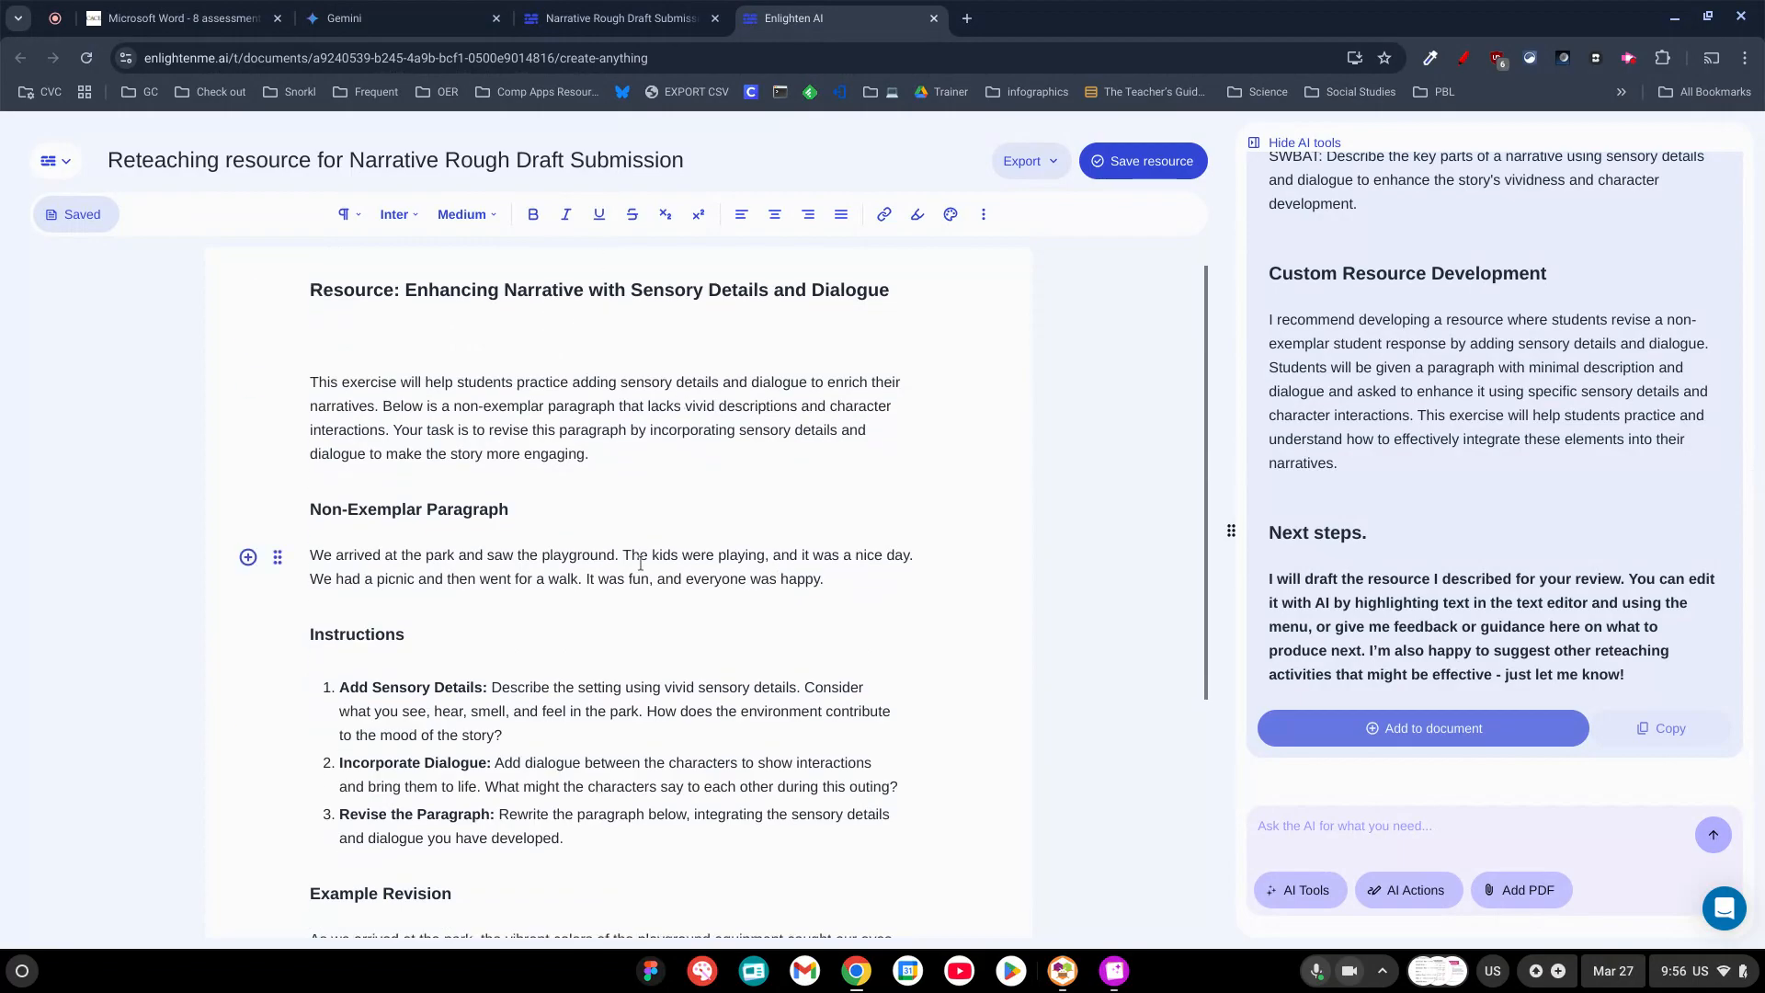
scroll(602, 349, down, 3)
scroll(597, 386, up, 1)
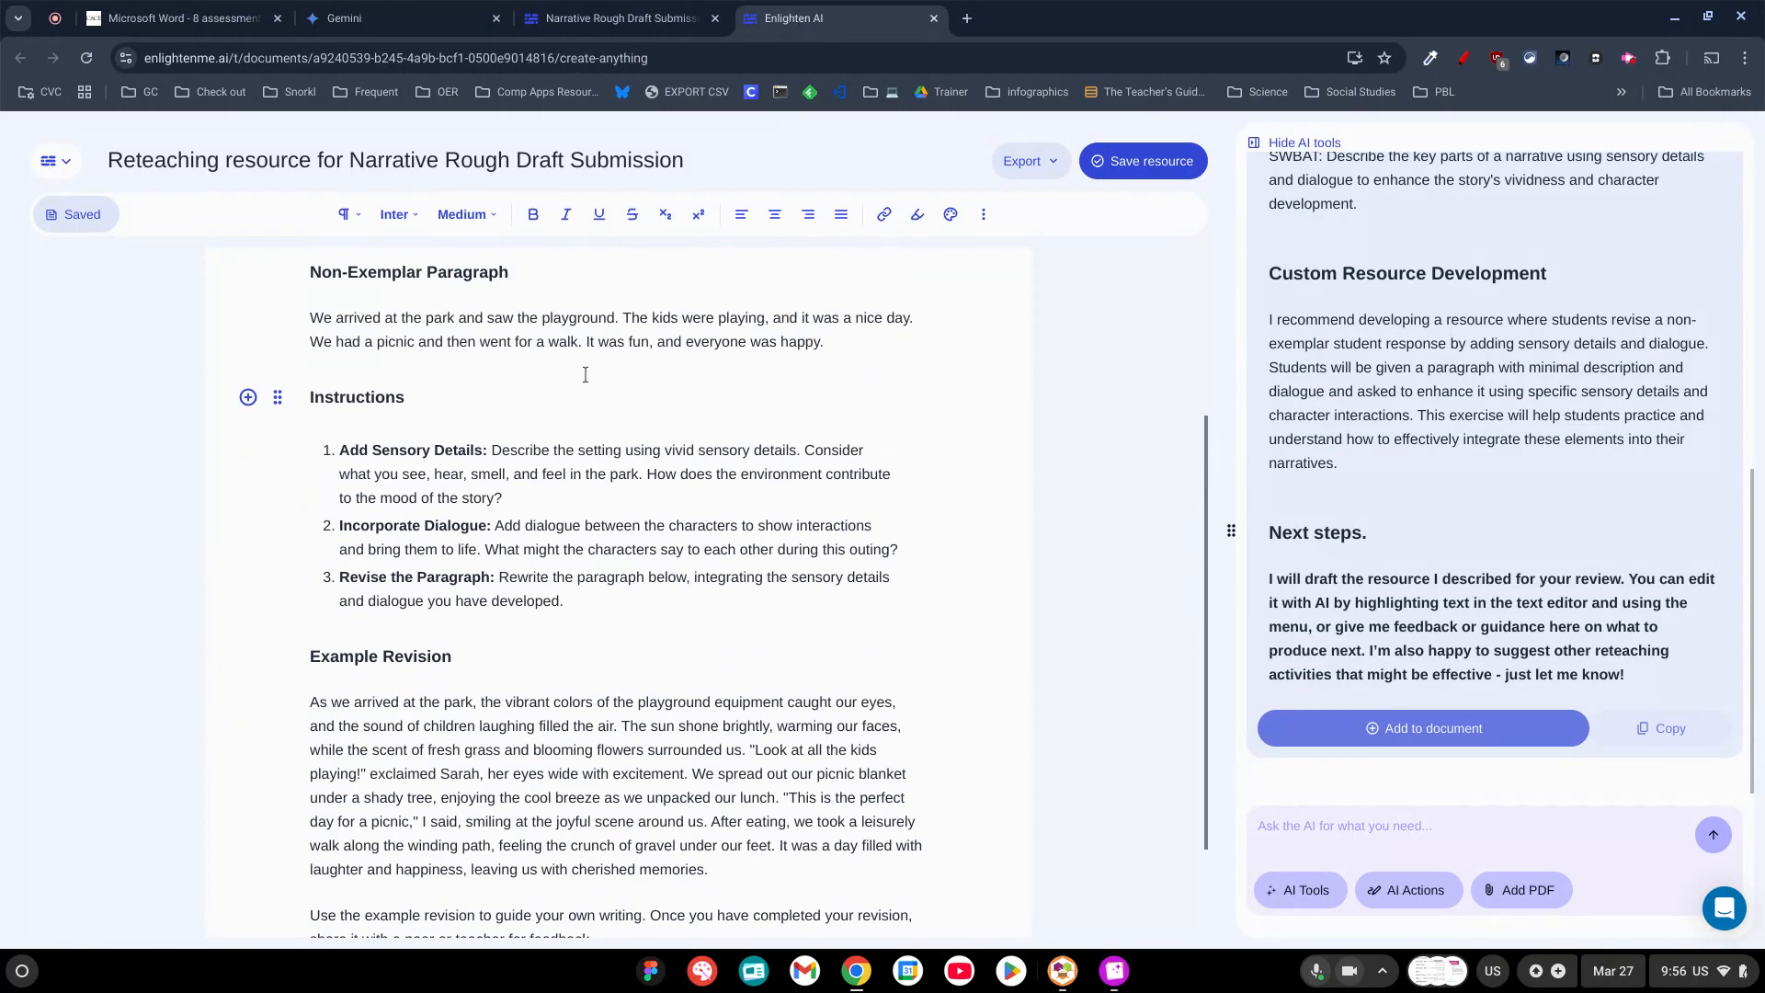
scroll(548, 721, down, 1)
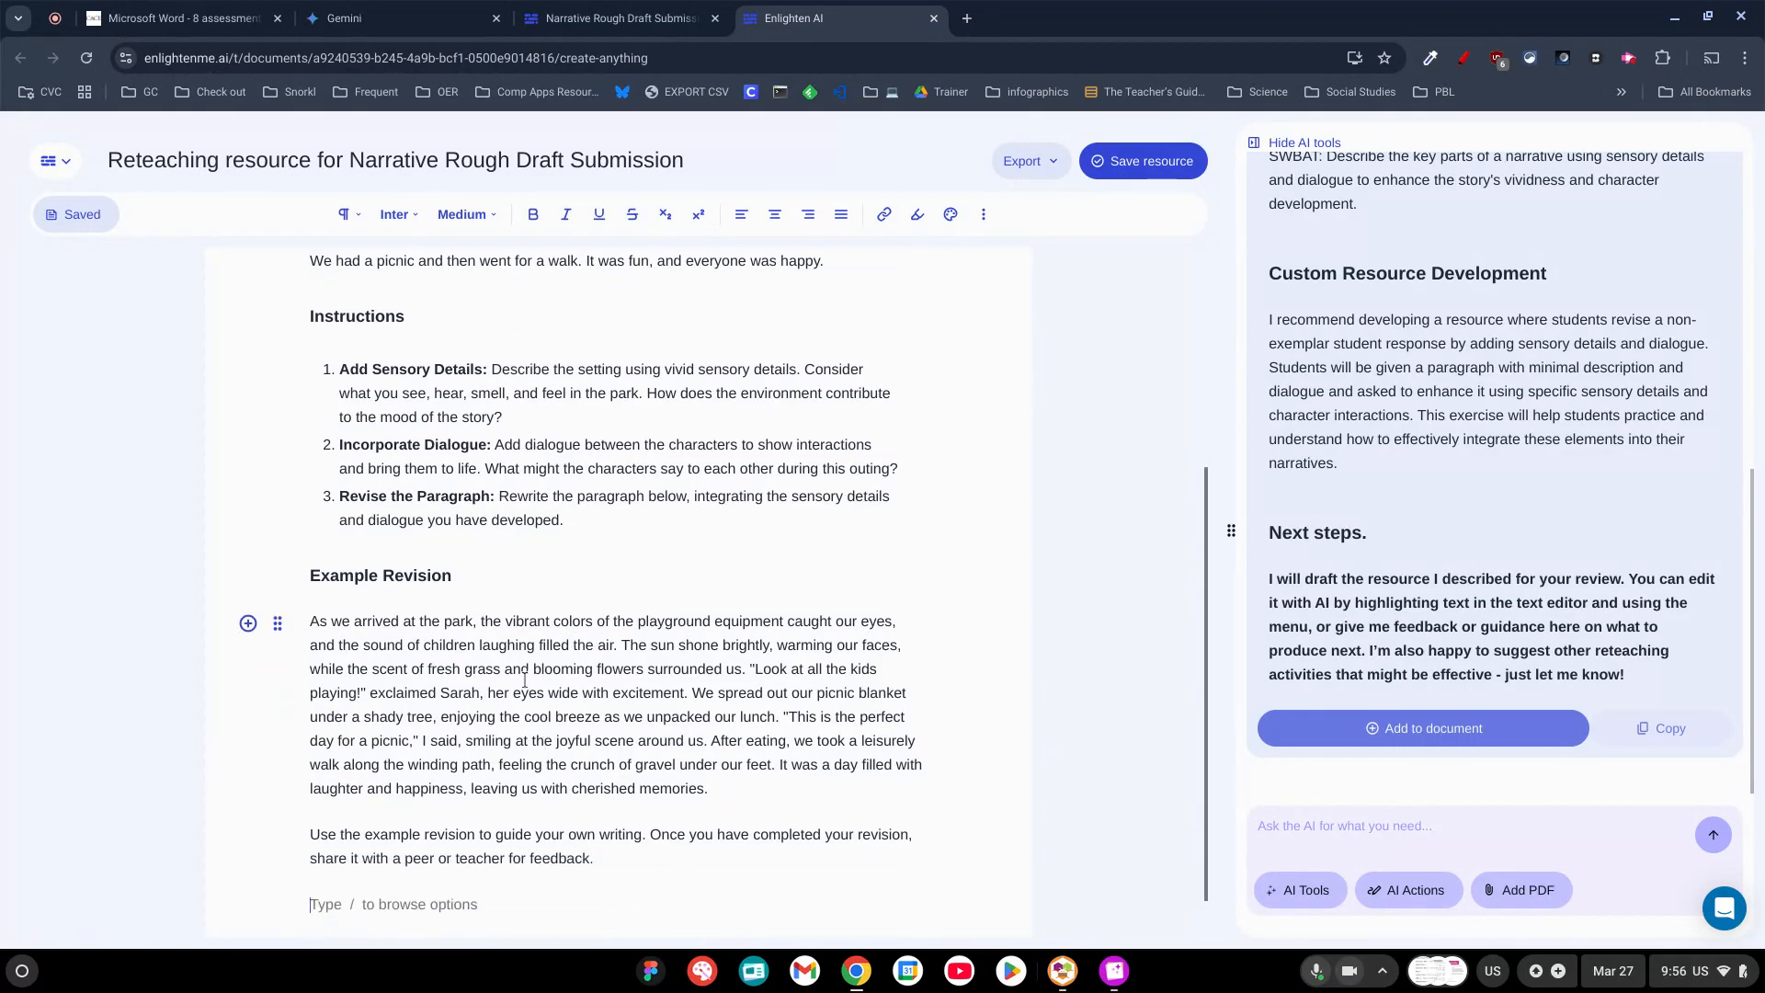
scroll(529, 703, down, 1)
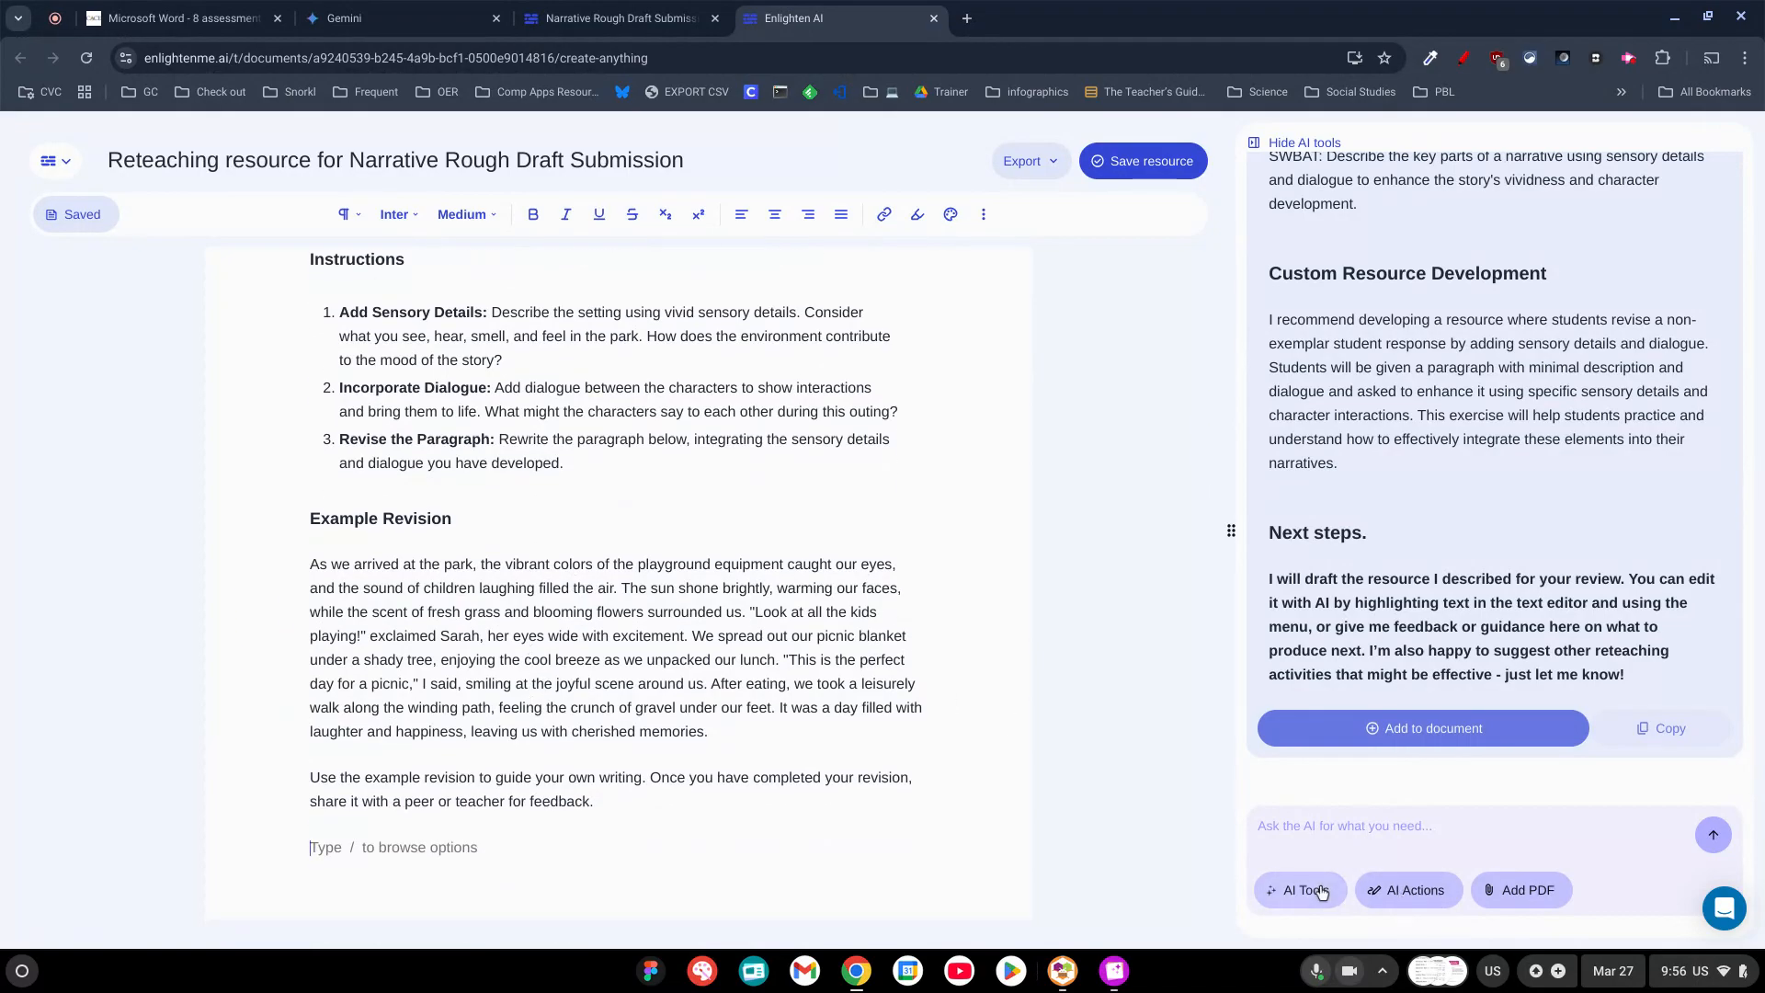
Examine the AI content creators available for the reteaching resource, including the Create anything tool, and return to the document's beginning.
click(1346, 831)
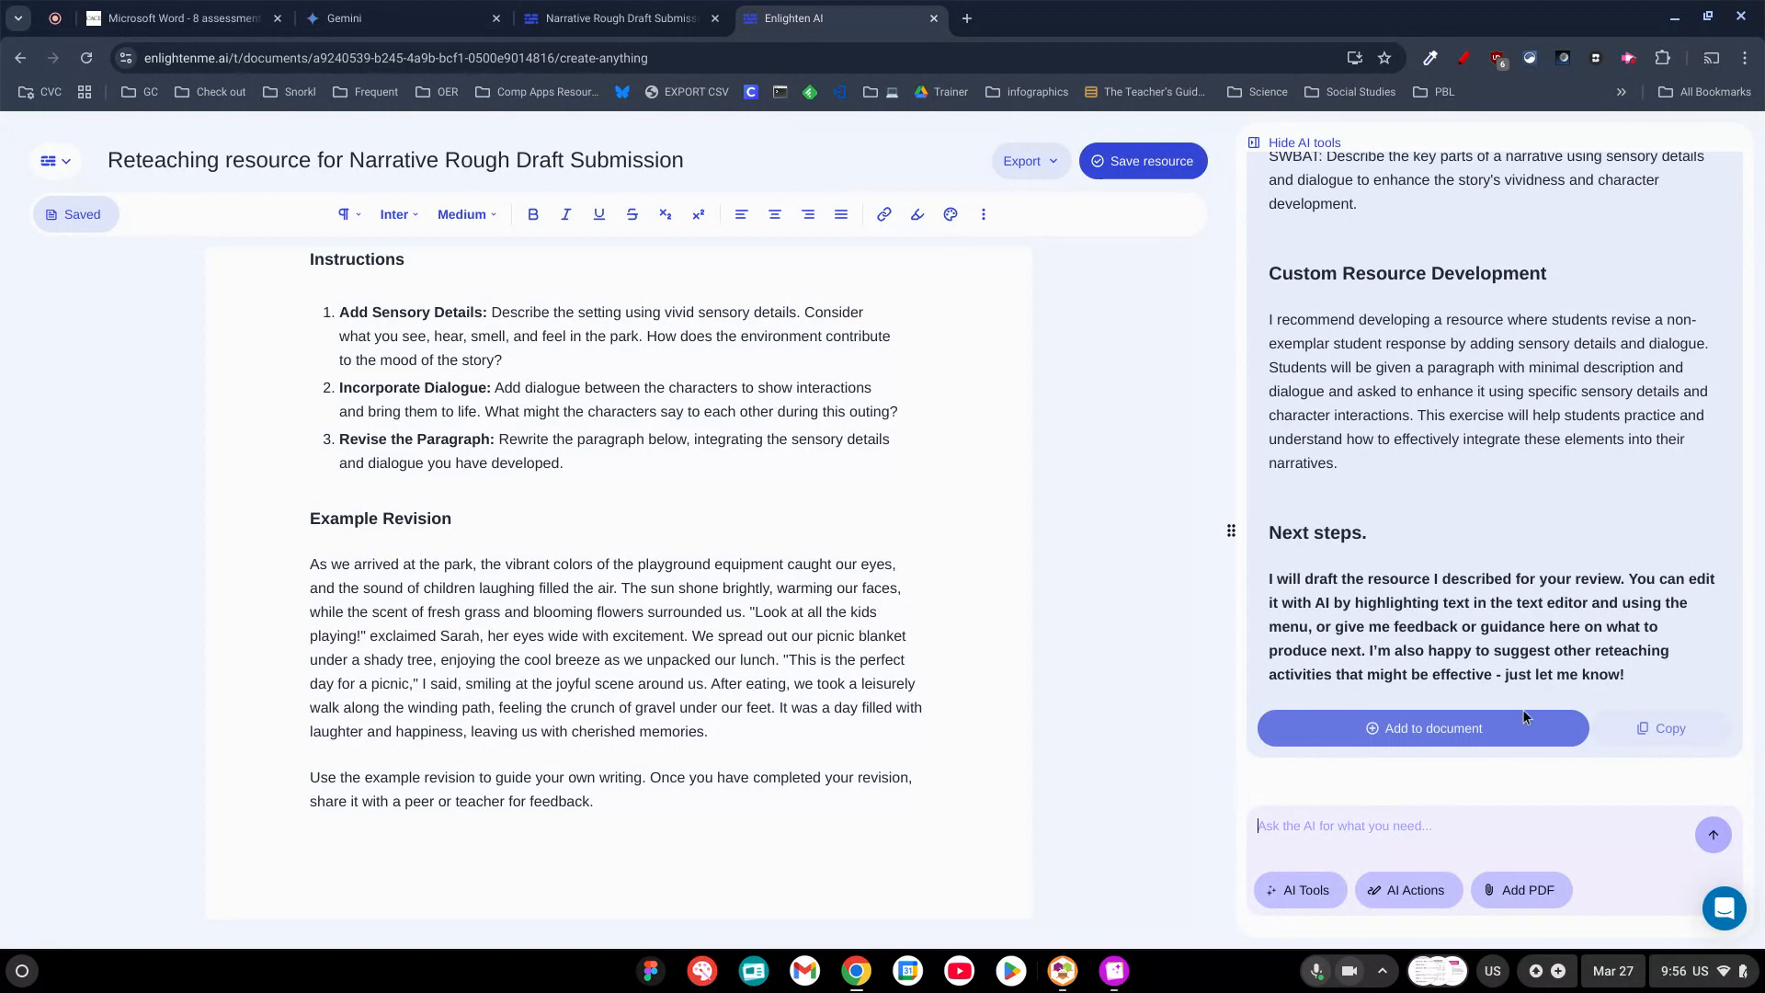
click(1306, 892)
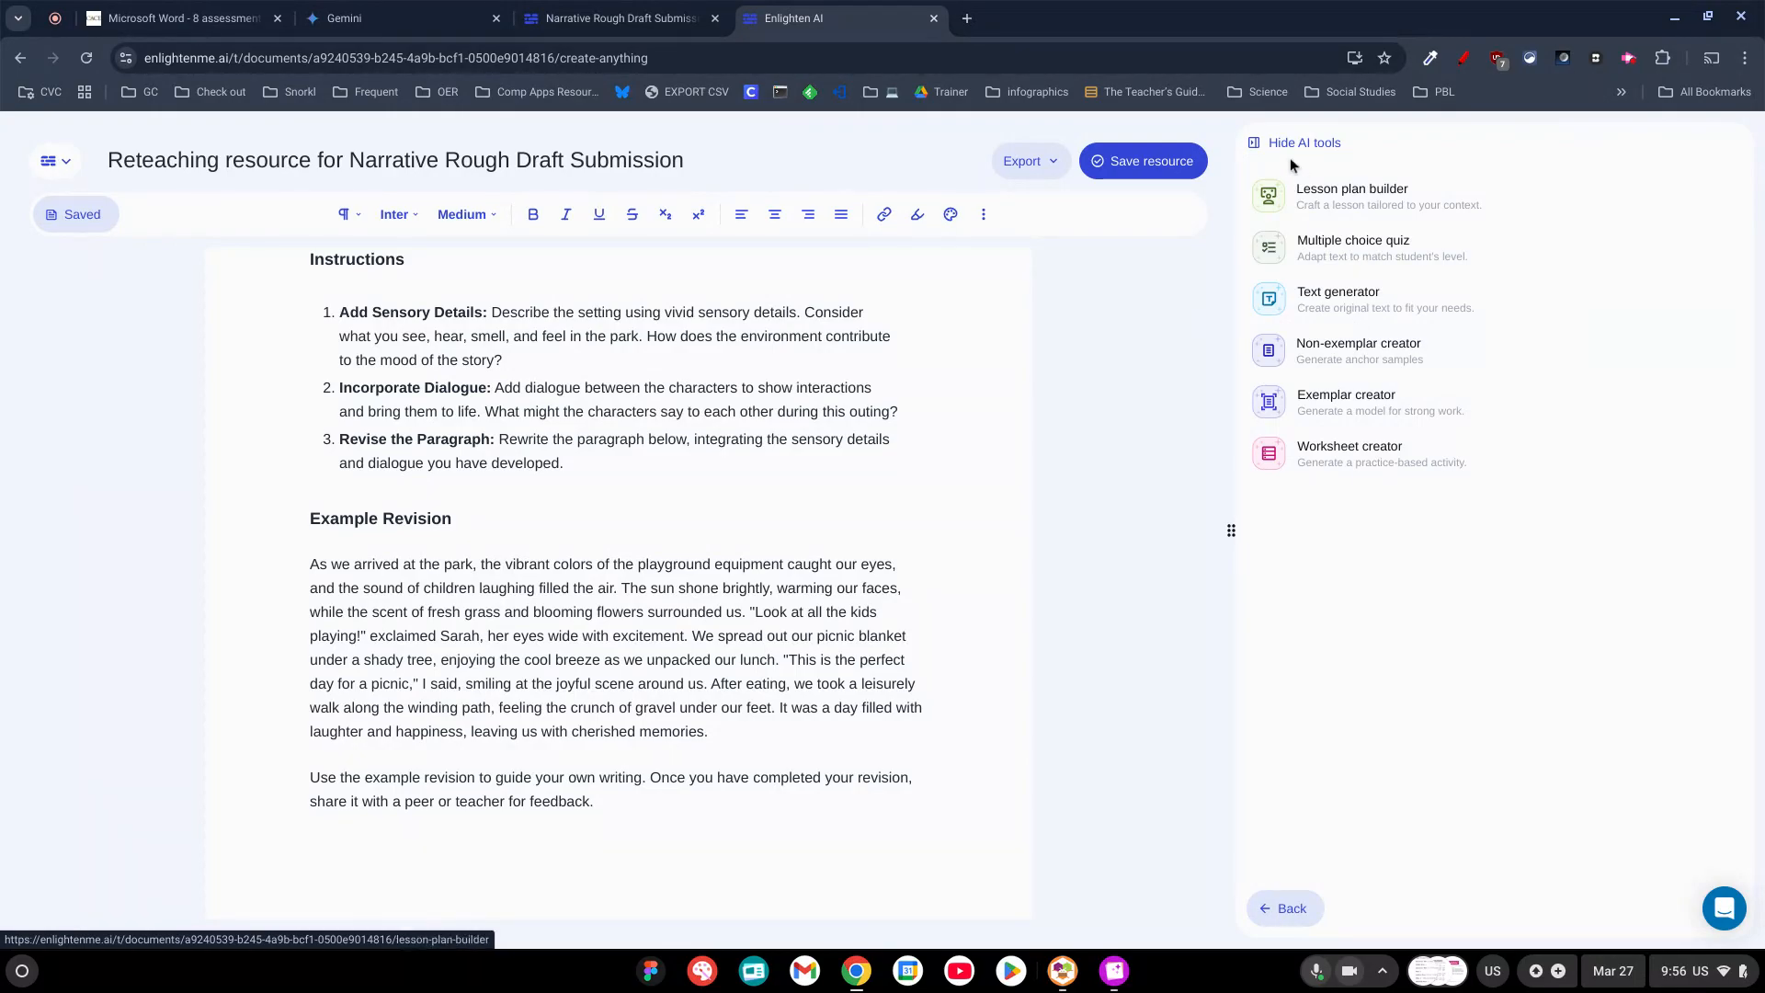
click(1319, 146)
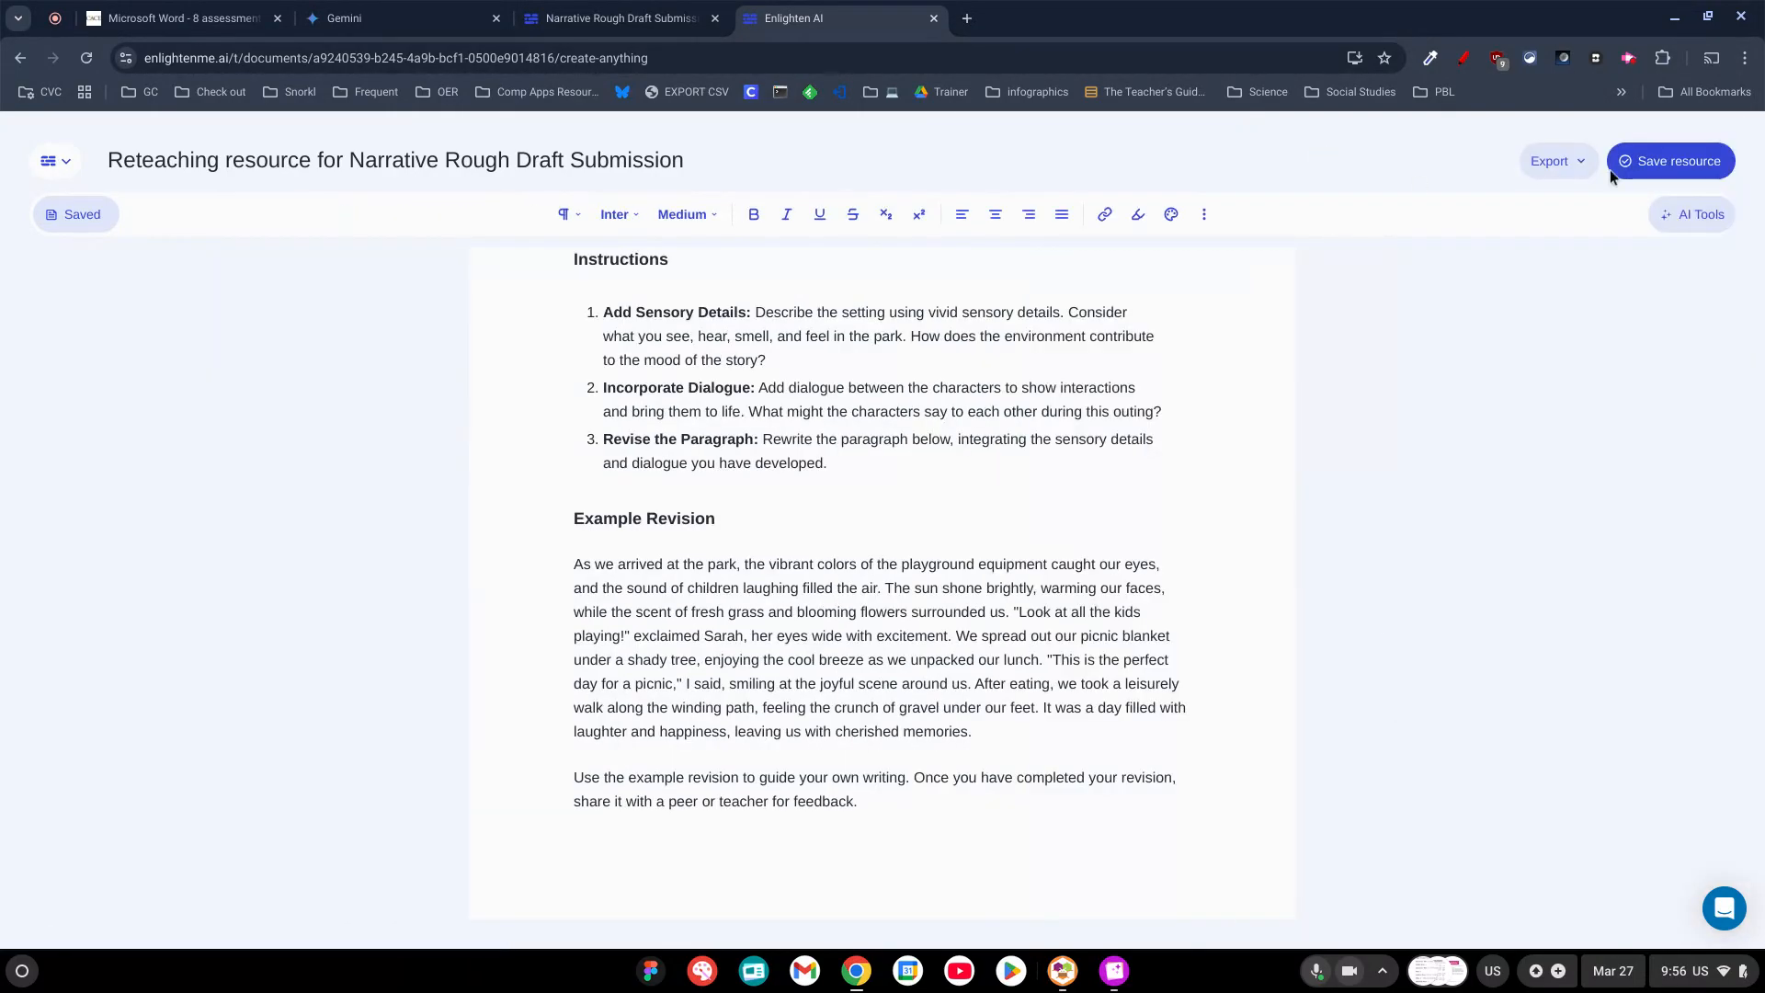
click(1690, 215)
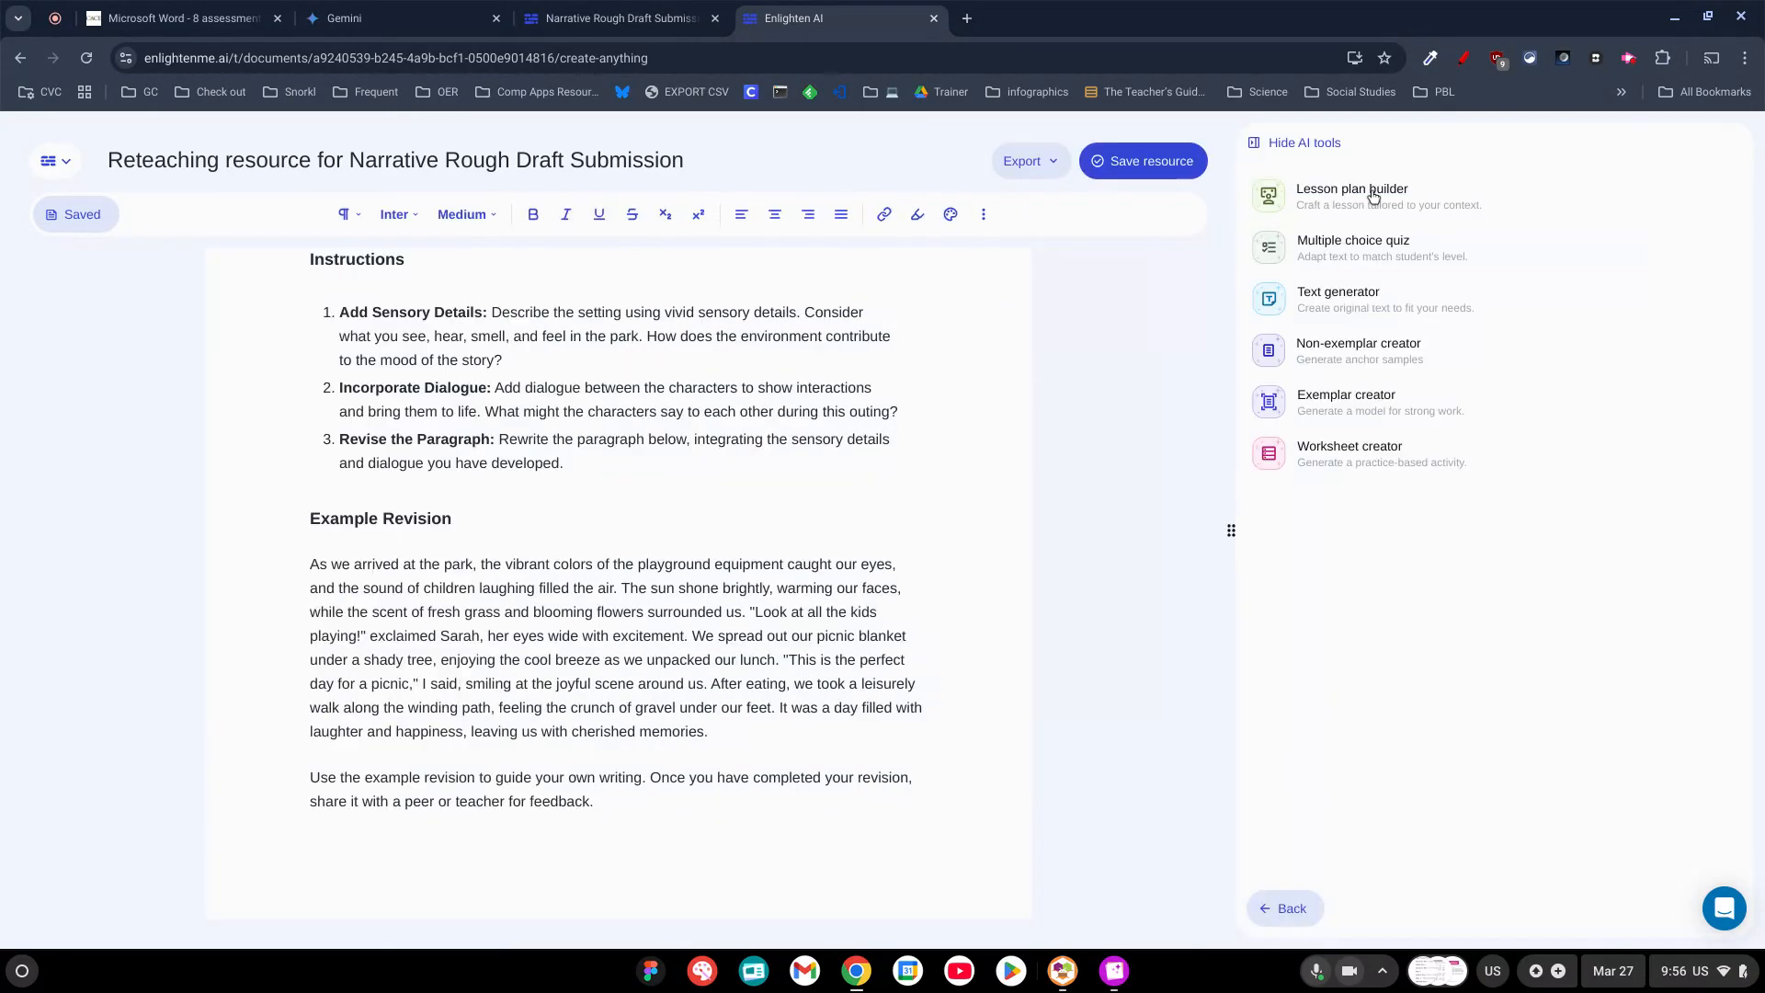
click(1270, 903)
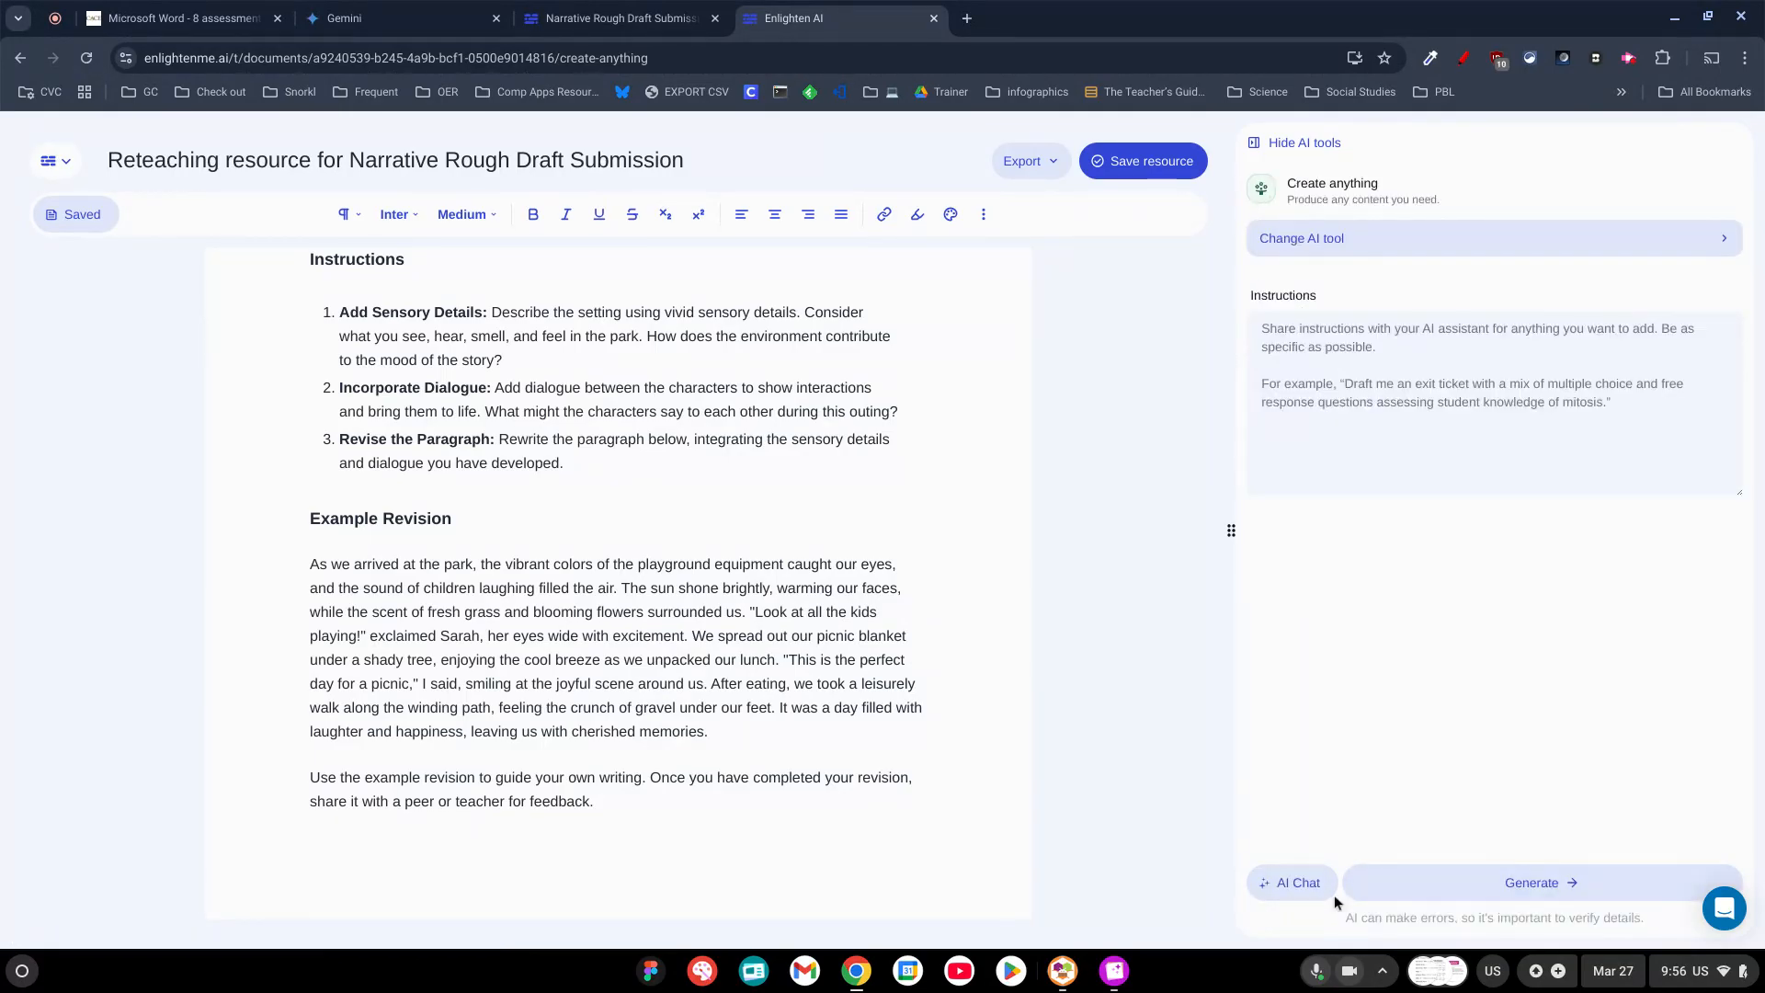
click(1370, 232)
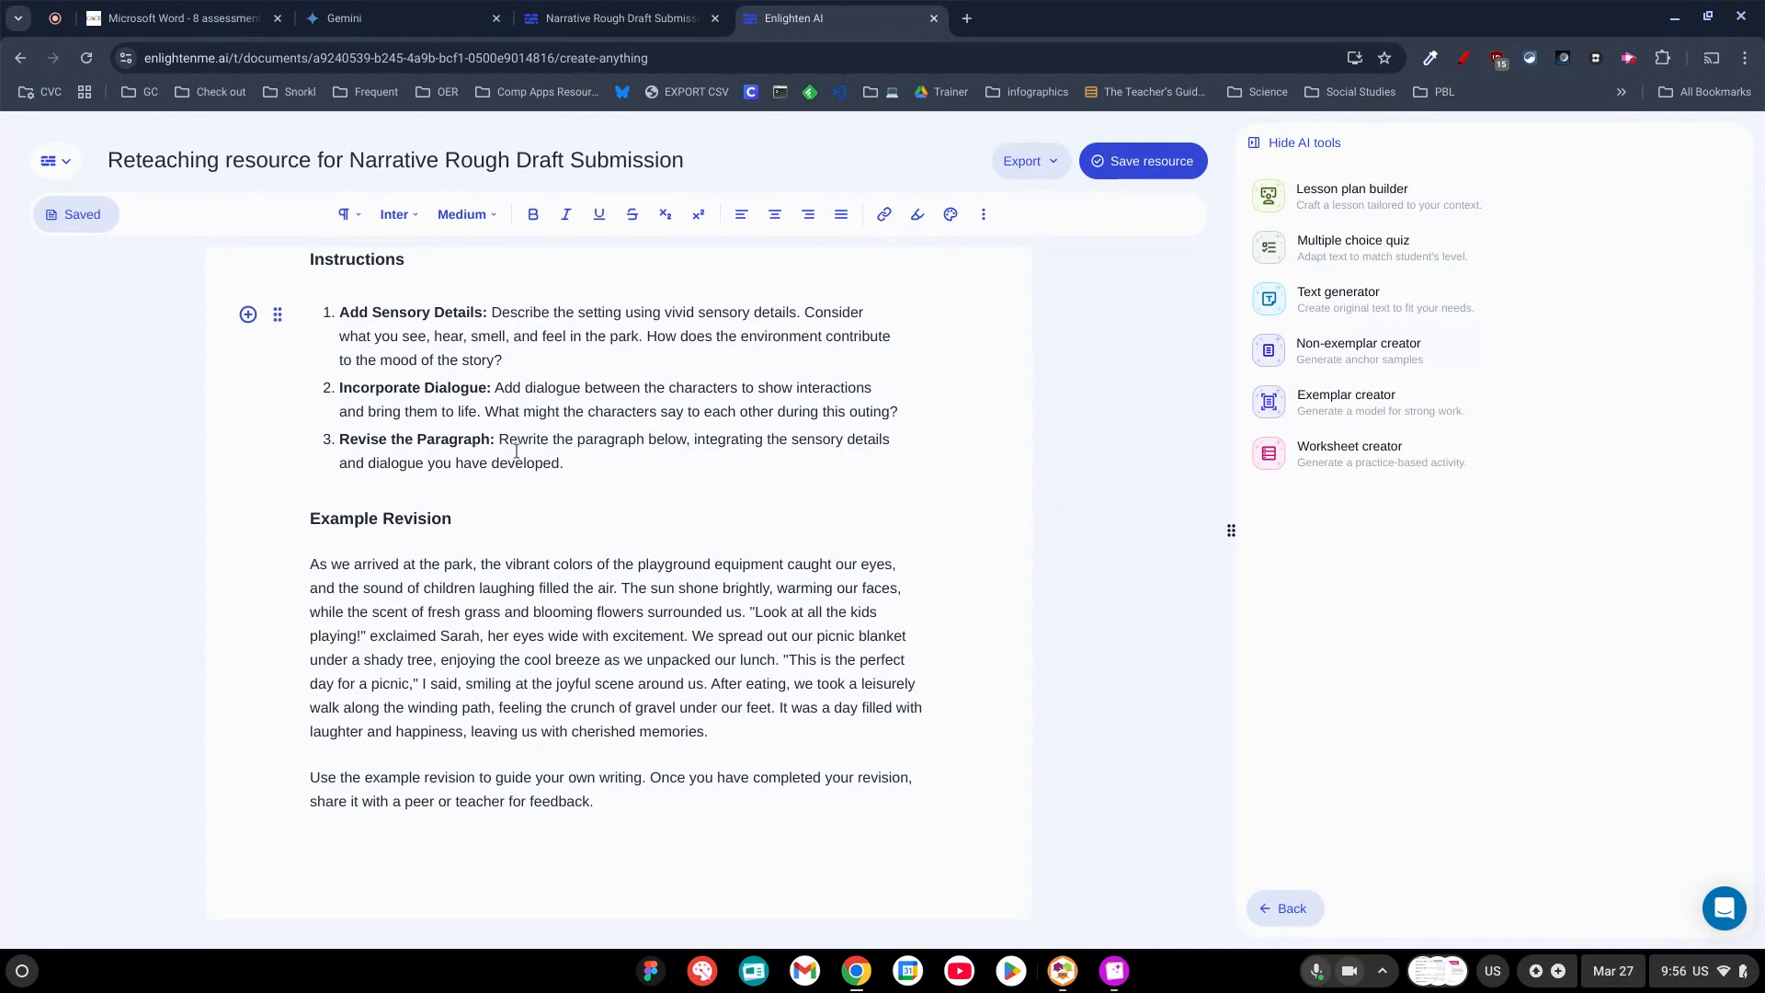
scroll(622, 584, up, 5)
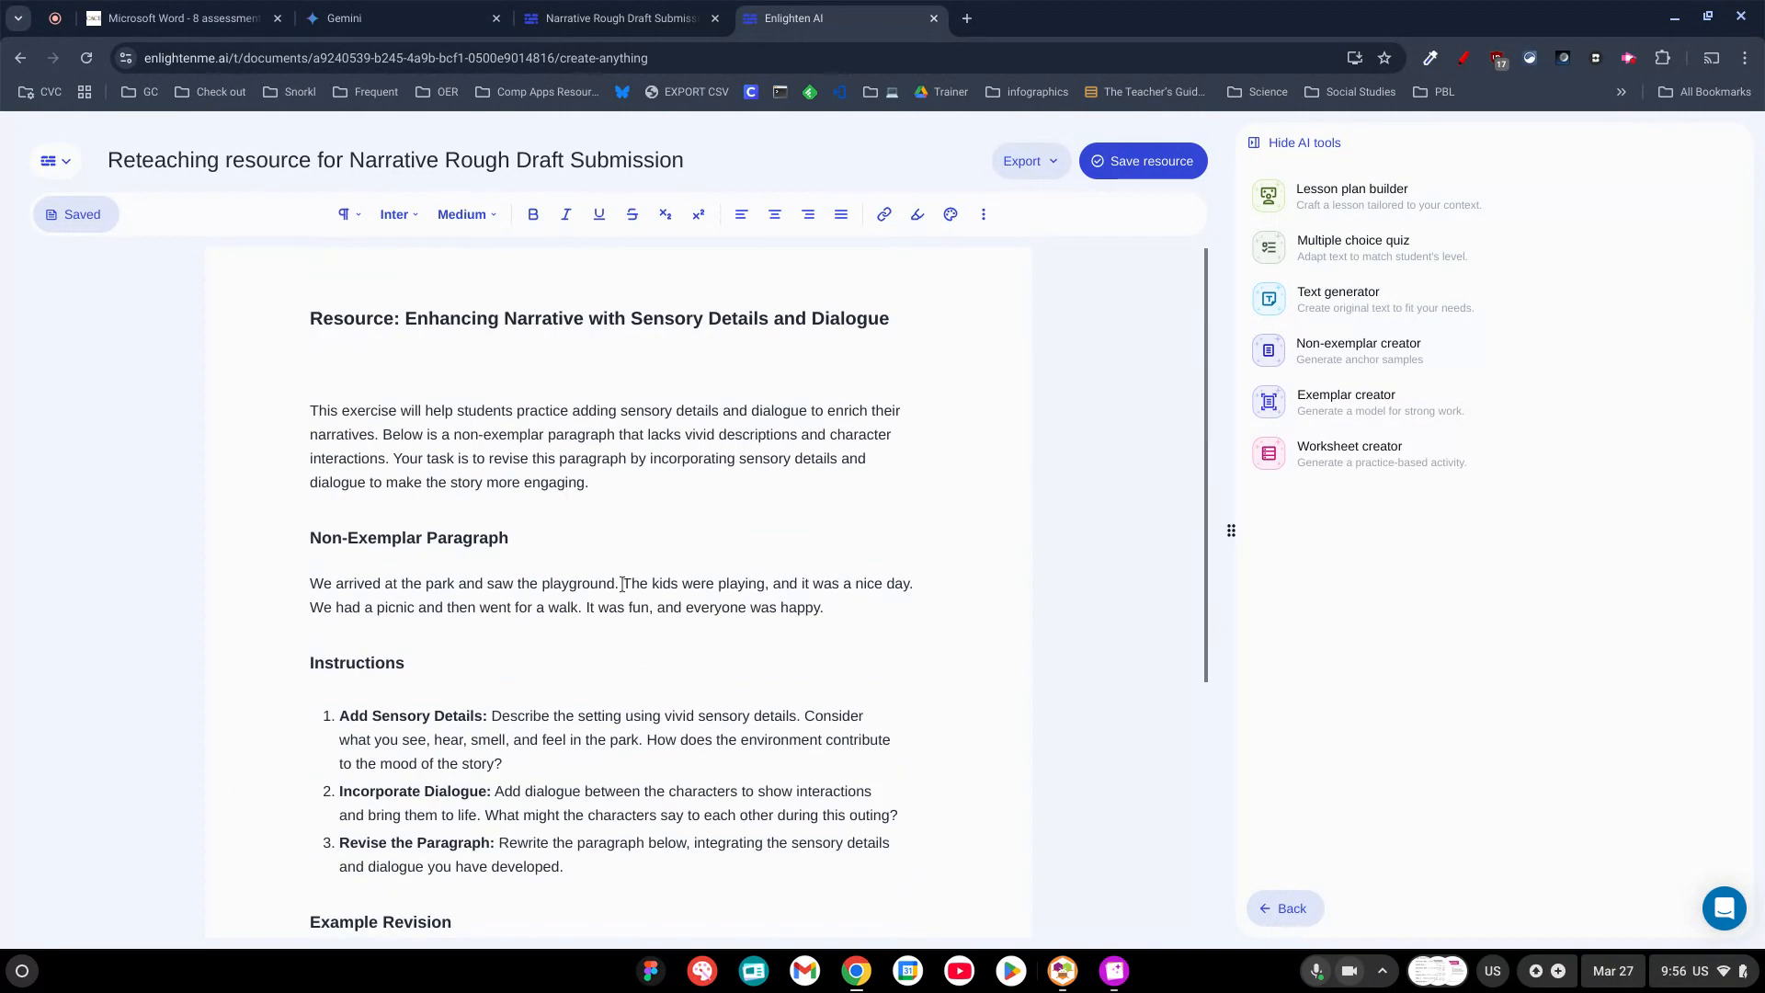